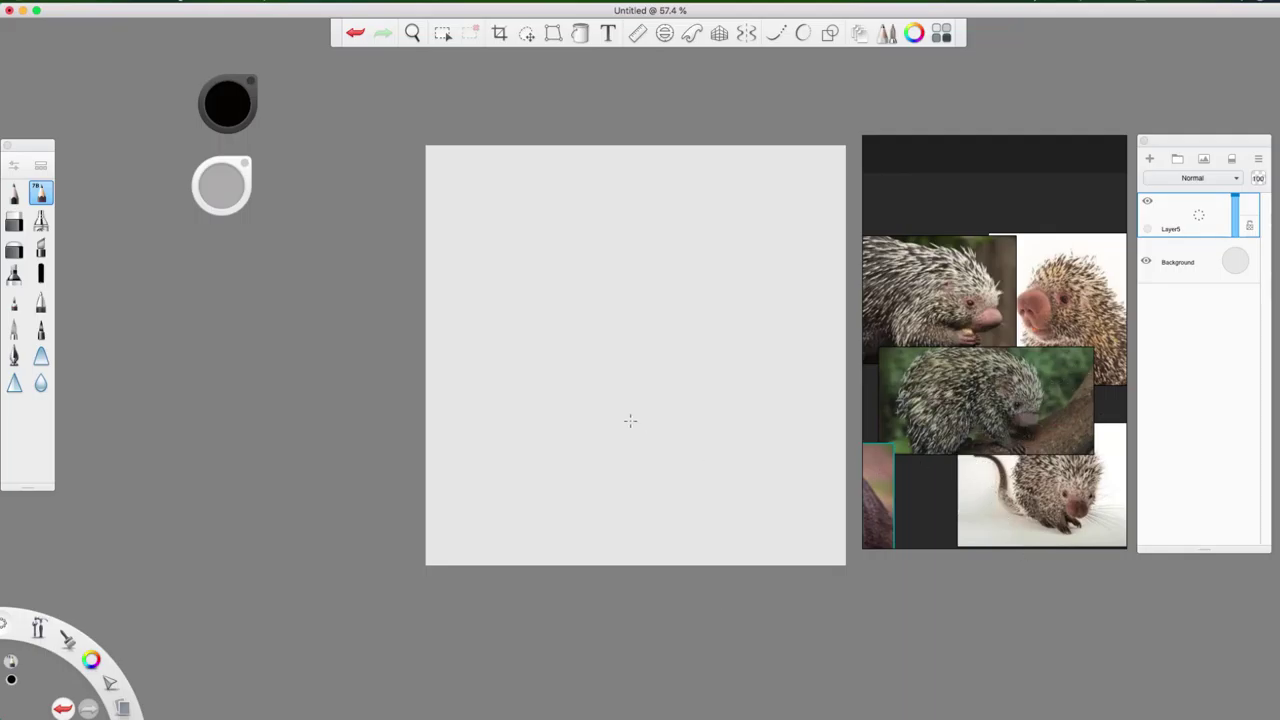
pyautogui.moveTo(656, 437)
pyautogui.mouseDown()
pyautogui.moveTo(674, 429)
pyautogui.moveTo(683, 360)
pyautogui.moveTo(714, 356)
pyautogui.mouseUp()
pyautogui.moveTo(658, 310); pyautogui.dragTo(637, 385)
pyautogui.moveTo(650, 335); pyautogui.dragTo(706, 294)
pyautogui.moveTo(741, 345)
pyautogui.mouseDown()
pyautogui.moveTo(768, 330)
pyautogui.moveTo(778, 454)
pyautogui.mouseUp()
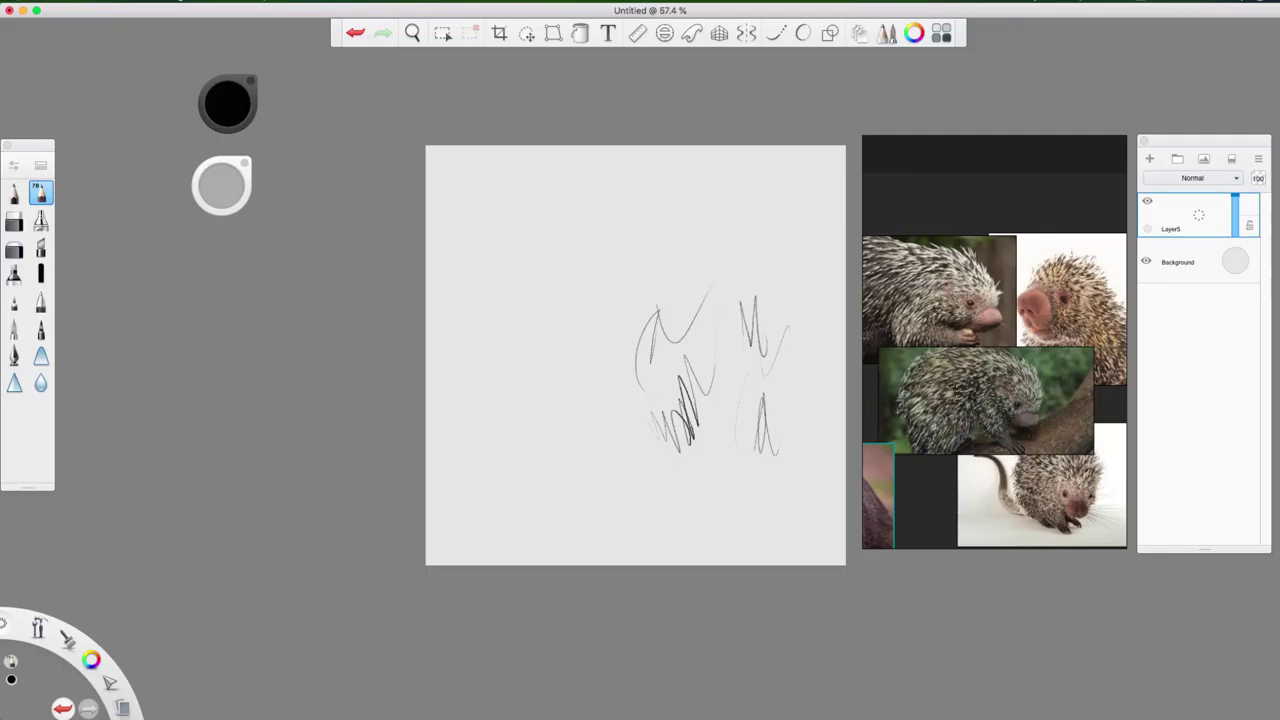
pyautogui.click(1232, 160)
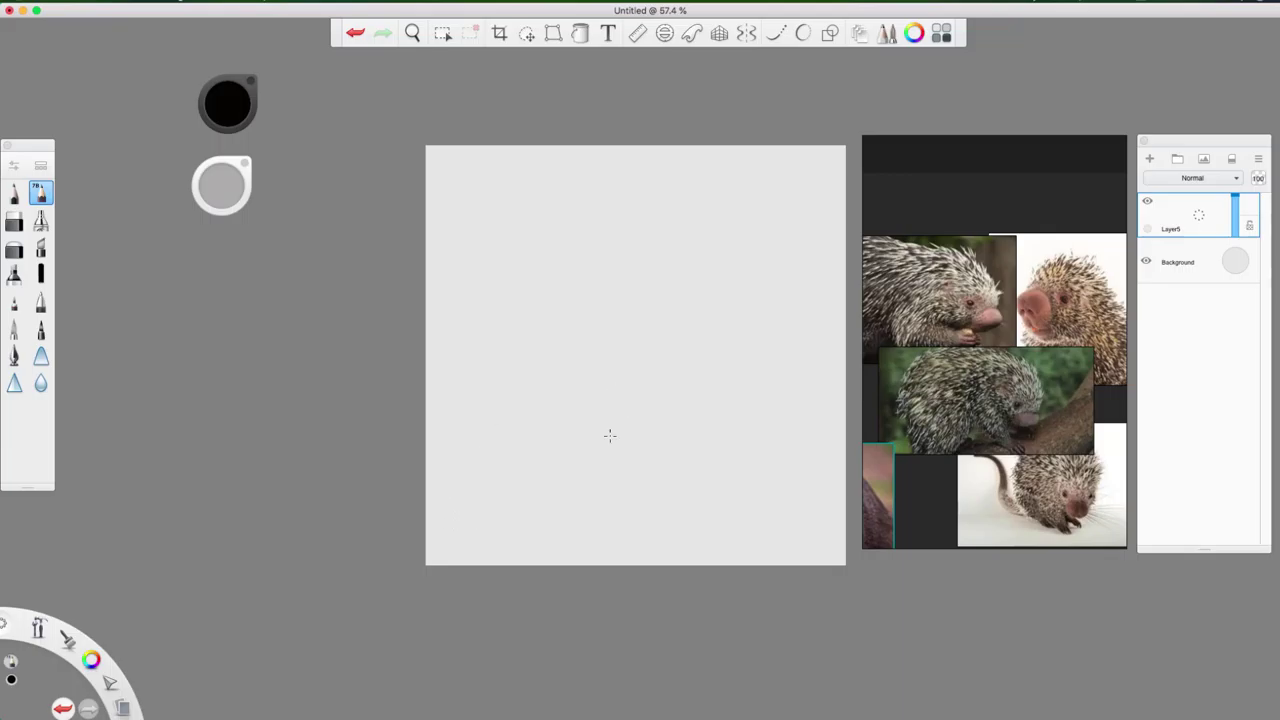
pyautogui.moveTo(494, 430)
pyautogui.mouseDown()
pyautogui.moveTo(591, 334)
pyautogui.moveTo(694, 329)
pyautogui.moveTo(571, 371)
pyautogui.moveTo(626, 320)
pyautogui.moveTo(694, 326)
pyautogui.mouseUp()
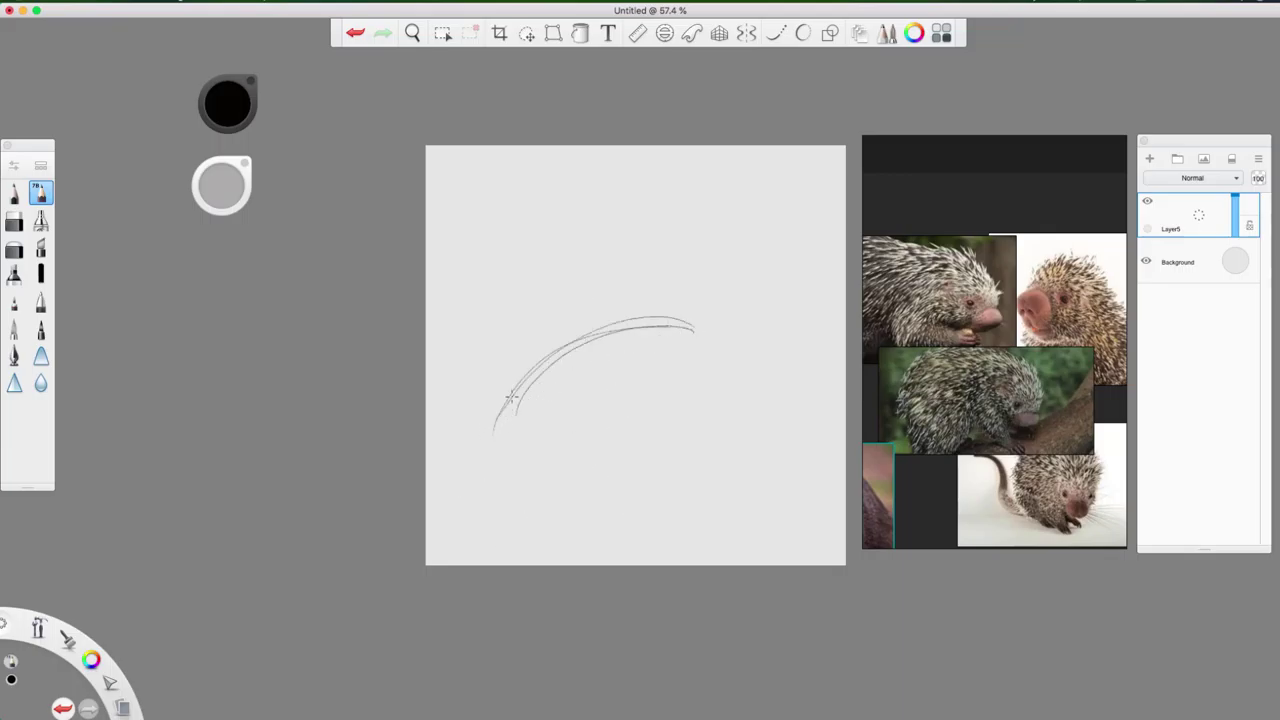
pyautogui.moveTo(511, 397); pyautogui.dragTo(681, 328)
pyautogui.click(1233, 159)
# Step: Sketch a long arc for the animal's back, a belly line and straight guide lines for the front legs
pyautogui.moveTo(507, 432)
pyautogui.mouseDown()
pyautogui.moveTo(548, 355)
pyautogui.moveTo(678, 314)
pyautogui.mouseUp()
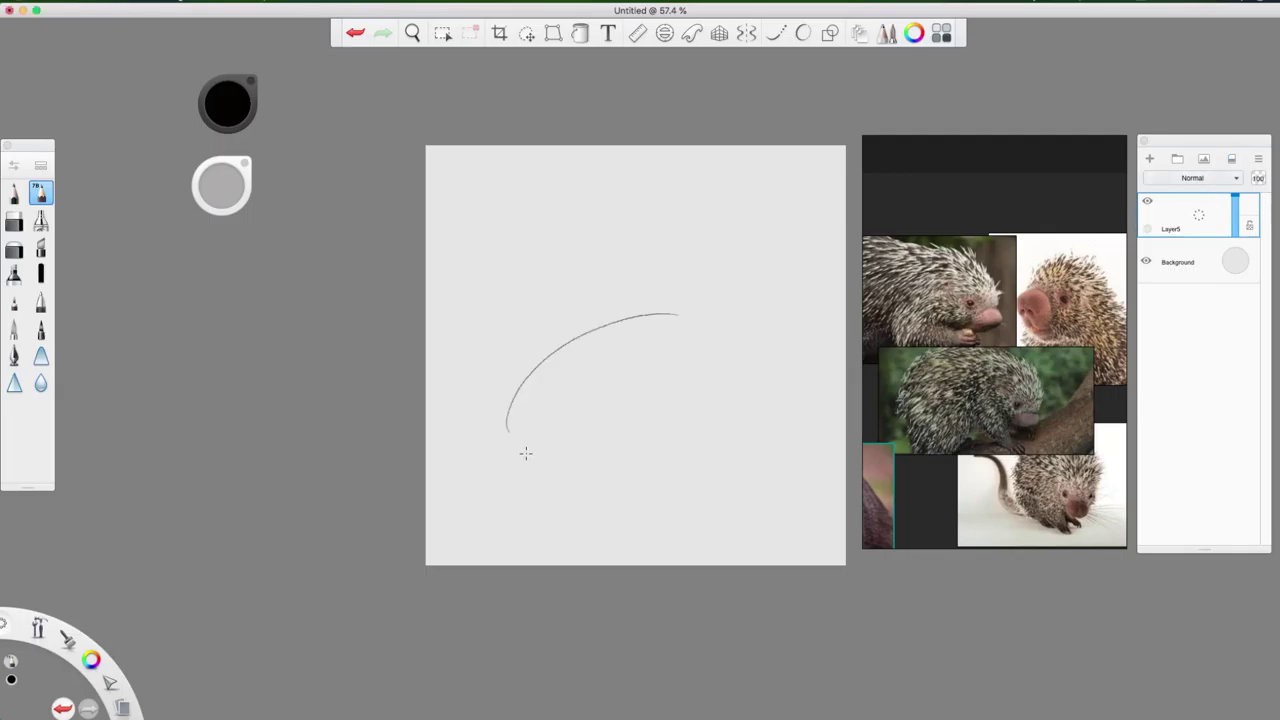
pyautogui.moveTo(550, 451); pyautogui.dragTo(671, 443)
pyautogui.moveTo(677, 479)
pyautogui.mouseDown()
pyautogui.moveTo(632, 384)
pyautogui.moveTo(686, 474)
pyautogui.moveTo(724, 357)
pyautogui.mouseUp()
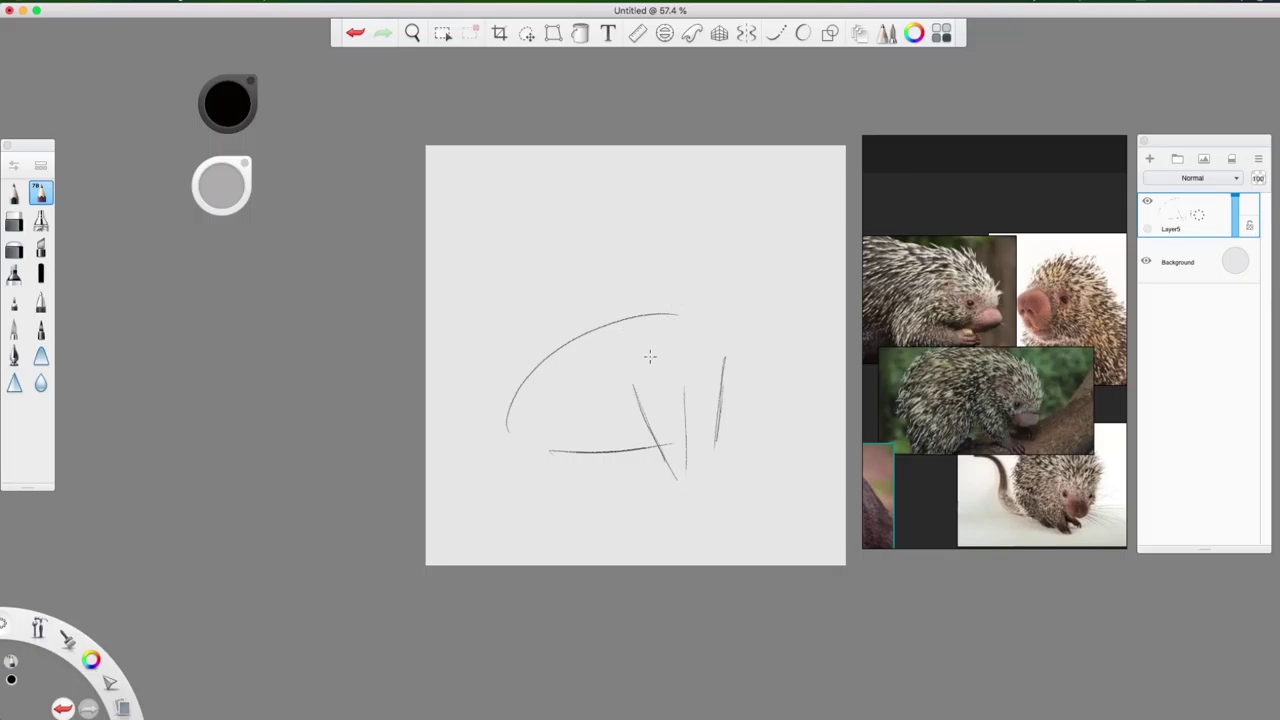
# Step: Rough in the head as a tapered shape overlapping the back's upper end, with curved centre and brow guide lines
pyautogui.moveTo(630, 319)
pyautogui.mouseDown()
pyautogui.moveTo(682, 382)
pyautogui.moveTo(728, 334)
pyautogui.mouseUp()
pyautogui.moveTo(632, 322)
pyautogui.mouseDown()
pyautogui.moveTo(674, 284)
pyautogui.moveTo(702, 286)
pyautogui.moveTo(718, 325)
pyautogui.mouseUp()
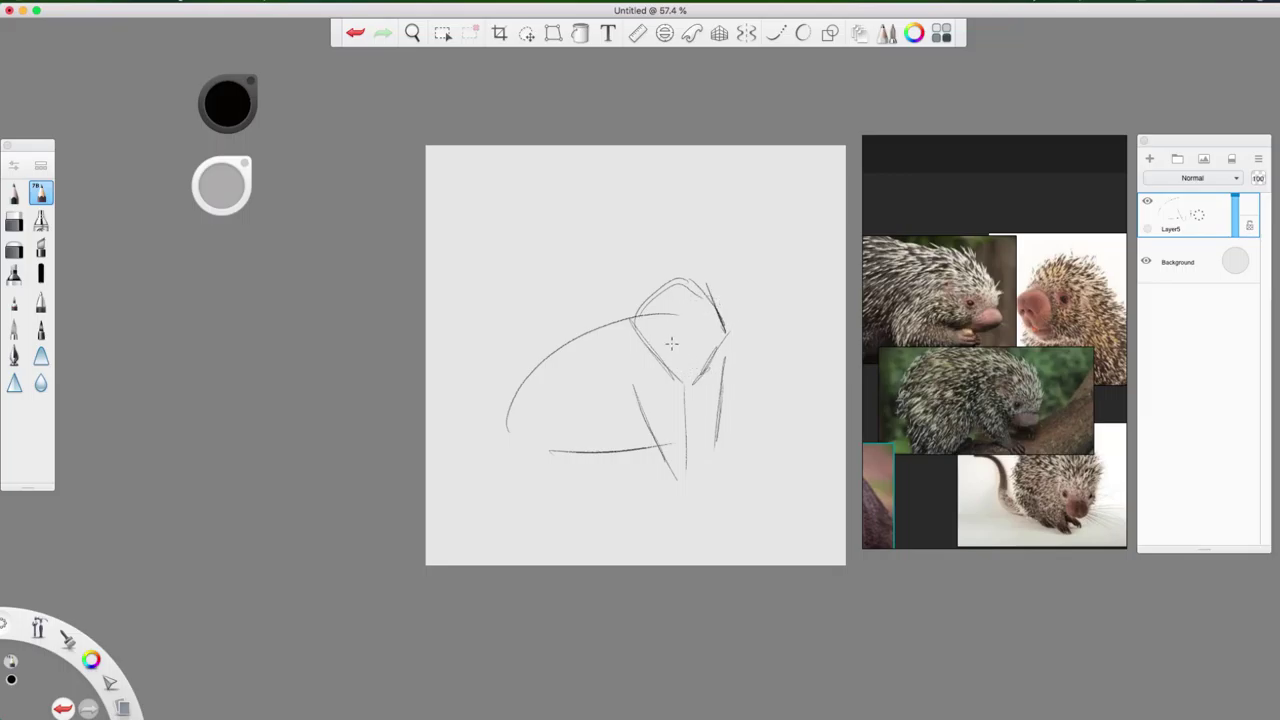
pyautogui.moveTo(686, 284); pyautogui.dragTo(700, 388)
pyautogui.moveTo(716, 306)
pyautogui.mouseDown()
pyautogui.moveTo(659, 311)
pyautogui.moveTo(617, 324)
pyautogui.moveTo(656, 293)
pyautogui.moveTo(638, 305)
pyautogui.moveTo(698, 292)
pyautogui.mouseUp()
pyautogui.moveTo(634, 324); pyautogui.dragTo(704, 290)
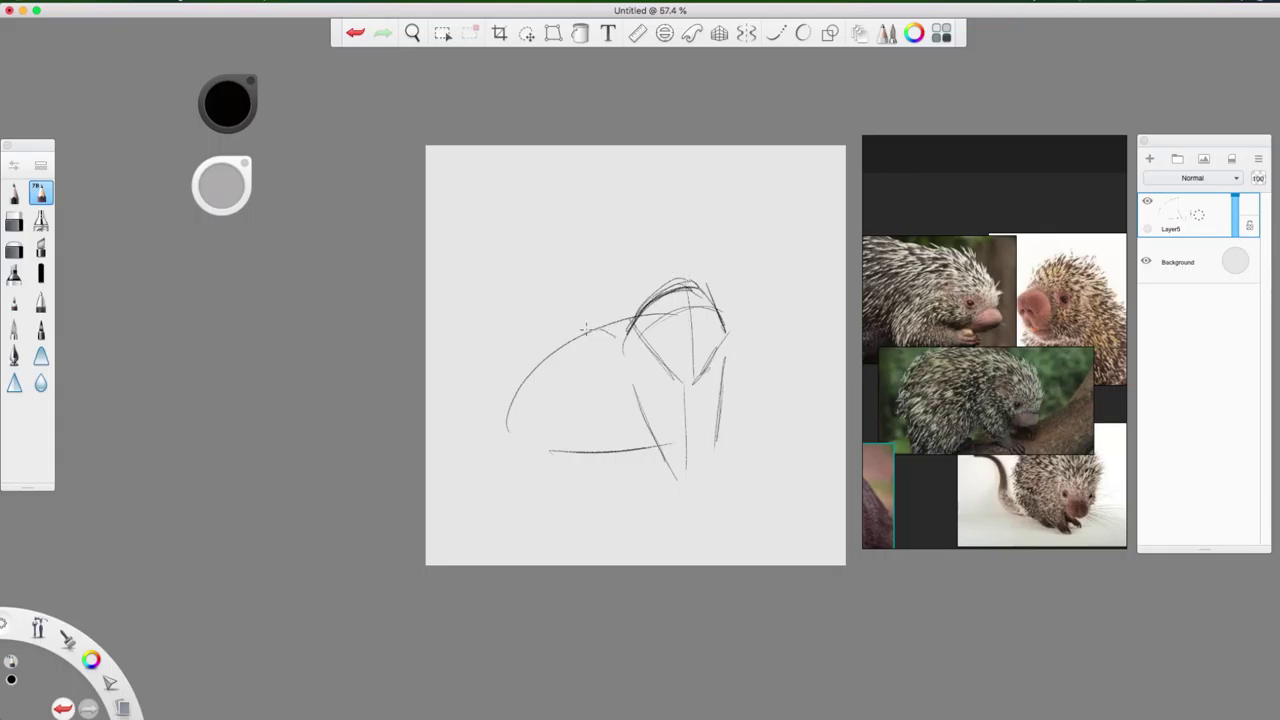
# Step: Reinforce the back and rump contour with repeated strokes and blend it into the top of the head
pyautogui.moveTo(614, 326)
pyautogui.mouseDown()
pyautogui.moveTo(520, 374)
pyautogui.moveTo(516, 434)
pyautogui.mouseUp()
pyautogui.moveTo(514, 380); pyautogui.dragTo(532, 446)
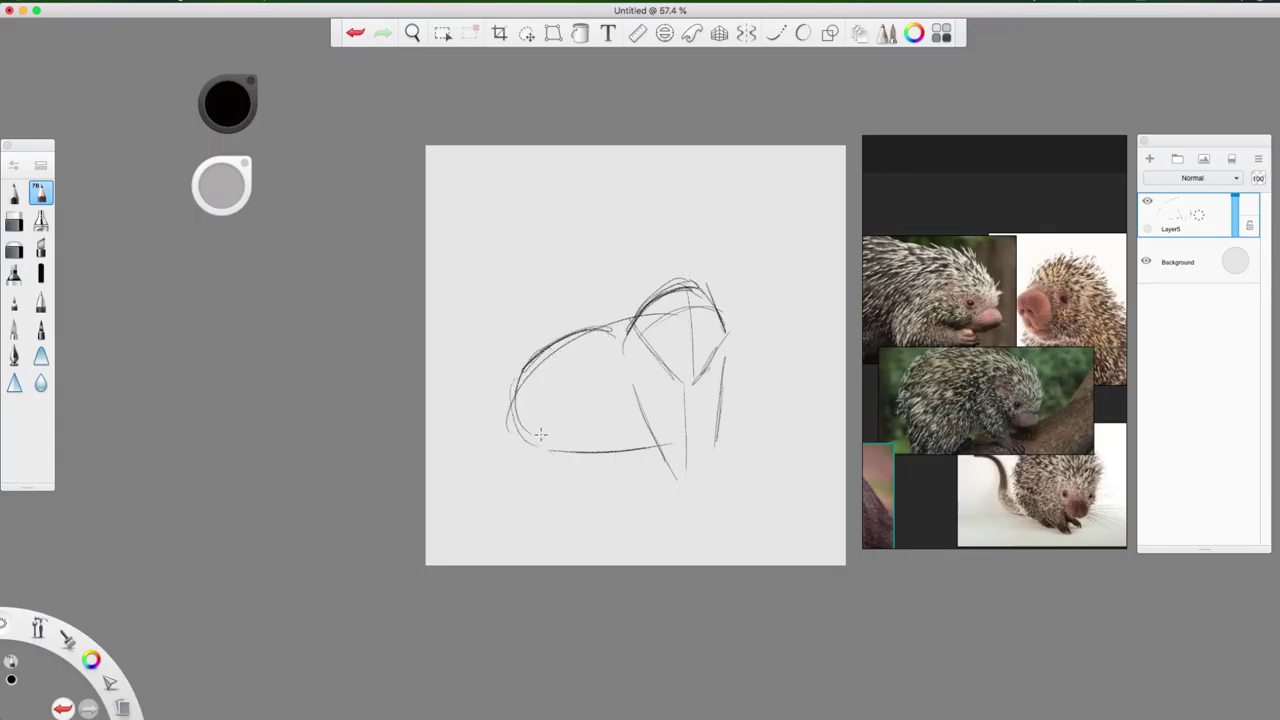
pyautogui.moveTo(522, 348); pyautogui.dragTo(514, 436)
pyautogui.moveTo(610, 322)
pyautogui.mouseDown()
pyautogui.moveTo(532, 370)
pyautogui.moveTo(646, 318)
pyautogui.moveTo(628, 318)
pyautogui.moveTo(672, 282)
pyautogui.mouseUp()
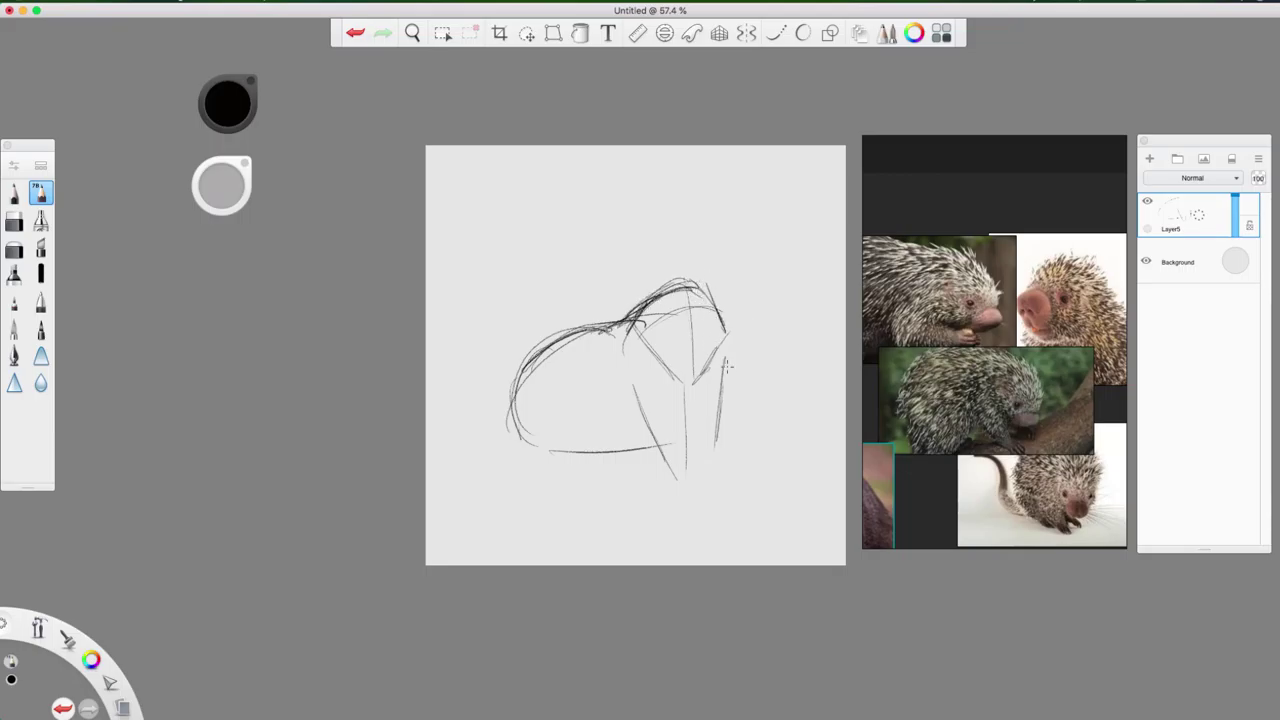
# Step: Build up the front legs and rounded belly line, and sketch the near hind leg beneath the rump
pyautogui.moveTo(677, 384)
pyautogui.mouseDown()
pyautogui.moveTo(678, 464)
pyautogui.moveTo(701, 420)
pyautogui.moveTo(715, 450)
pyautogui.mouseUp()
pyautogui.moveTo(697, 386); pyautogui.dragTo(682, 432)
pyautogui.moveTo(703, 379)
pyautogui.mouseDown()
pyautogui.moveTo(685, 425)
pyautogui.moveTo(587, 458)
pyautogui.moveTo(620, 459)
pyautogui.moveTo(567, 448)
pyautogui.moveTo(640, 458)
pyautogui.moveTo(619, 465)
pyautogui.moveTo(697, 398)
pyautogui.moveTo(662, 440)
pyautogui.moveTo(569, 443)
pyautogui.moveTo(575, 457)
pyautogui.moveTo(575, 418)
pyautogui.moveTo(557, 396)
pyautogui.moveTo(555, 412)
pyautogui.moveTo(563, 377)
pyautogui.moveTo(530, 462)
pyautogui.mouseUp()
pyautogui.moveTo(524, 402)
pyautogui.mouseDown()
pyautogui.moveTo(512, 416)
pyautogui.moveTo(518, 470)
pyautogui.mouseUp()
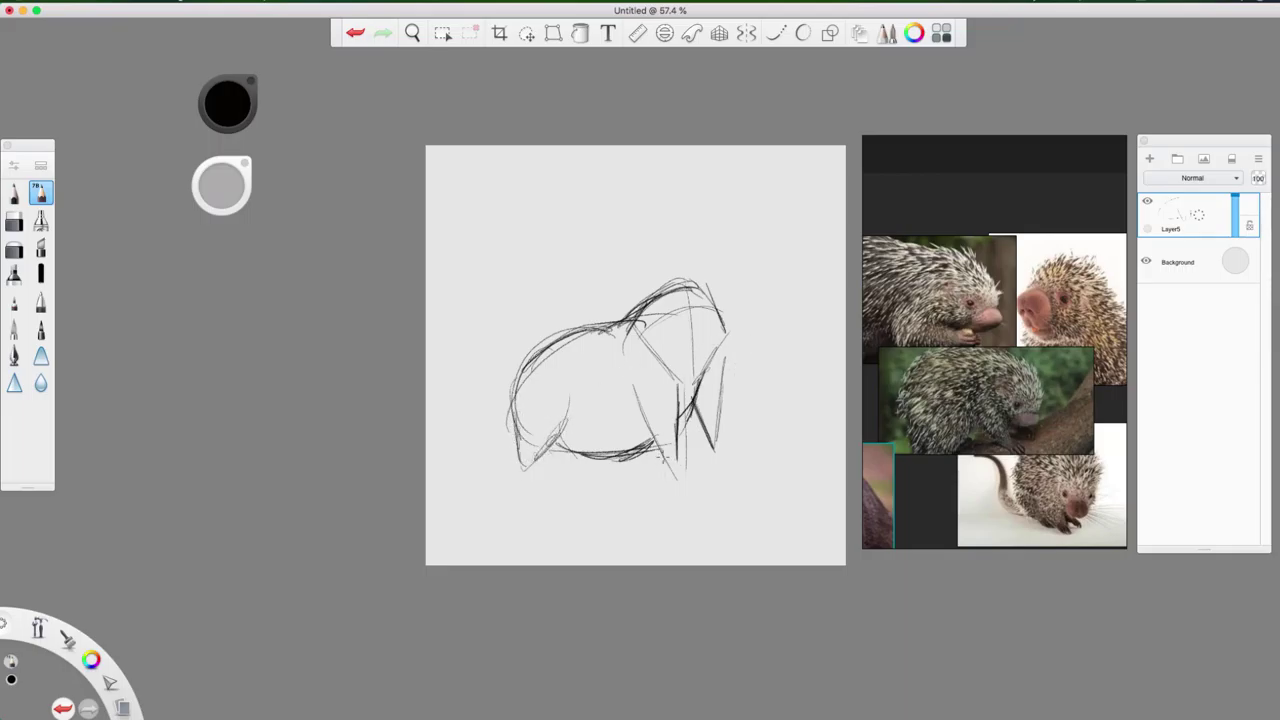
# Step: Draw clawed feet on the front legs and near hind leg, and start the far hind leg under the belly
pyautogui.moveTo(660, 452)
pyautogui.mouseDown()
pyautogui.moveTo(668, 492)
pyautogui.moveTo(686, 494)
pyautogui.mouseUp()
pyautogui.moveTo(704, 438)
pyautogui.mouseDown()
pyautogui.moveTo(720, 466)
pyautogui.moveTo(726, 456)
pyautogui.mouseUp()
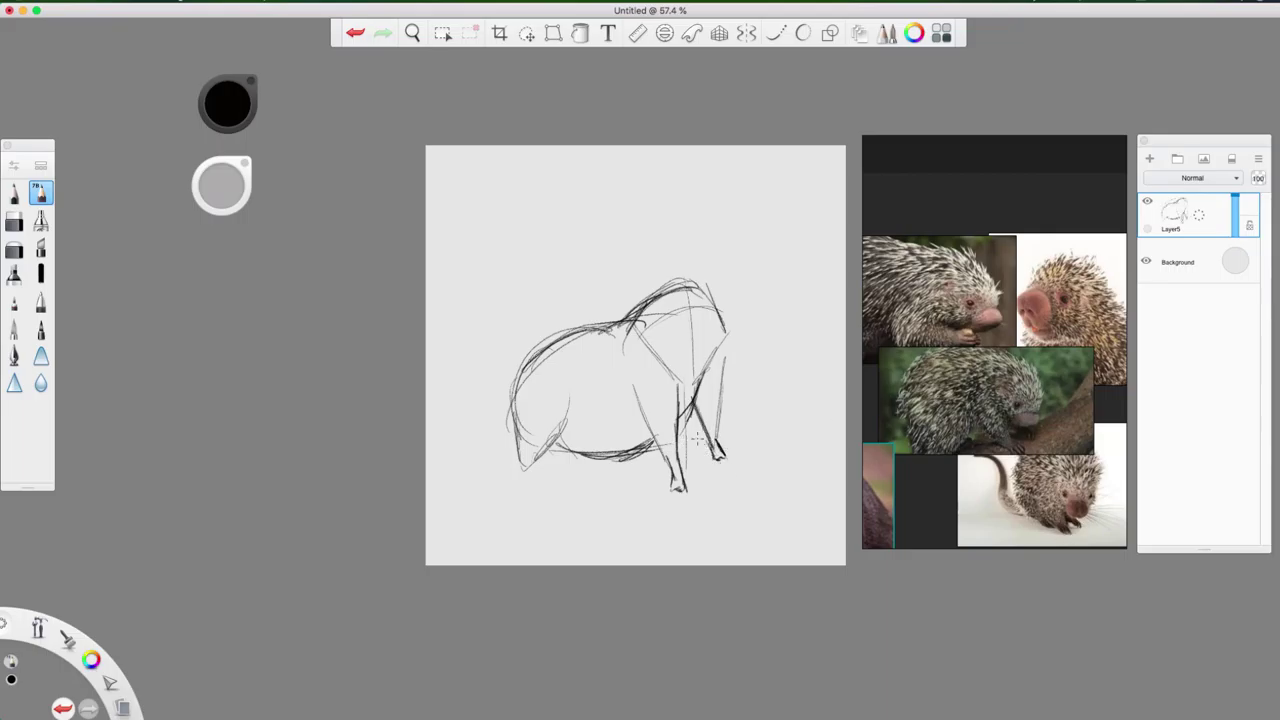
pyautogui.moveTo(673, 480); pyautogui.dragTo(688, 498)
pyautogui.moveTo(518, 466)
pyautogui.mouseDown()
pyautogui.moveTo(526, 476)
pyautogui.moveTo(512, 484)
pyautogui.moveTo(526, 488)
pyautogui.moveTo(508, 484)
pyautogui.mouseUp()
pyautogui.moveTo(568, 448); pyautogui.dragTo(578, 465)
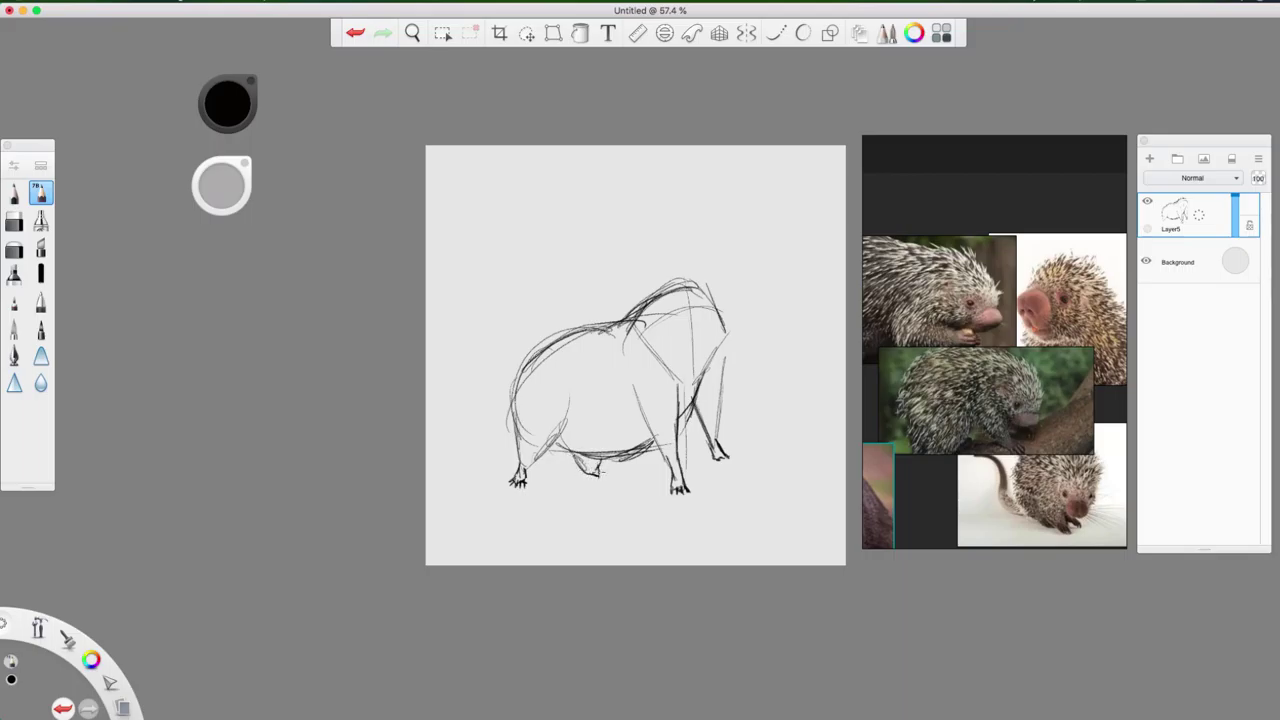
# Step: Clean up the far hind foot with the eraser and redraw its toes and lower leg in darker strokes
pyautogui.moveTo(595, 481); pyautogui.dragTo(598, 476)
pyautogui.press('e')
pyautogui.press('e')
pyautogui.press('e')
pyautogui.press('e')
pyautogui.press('e')
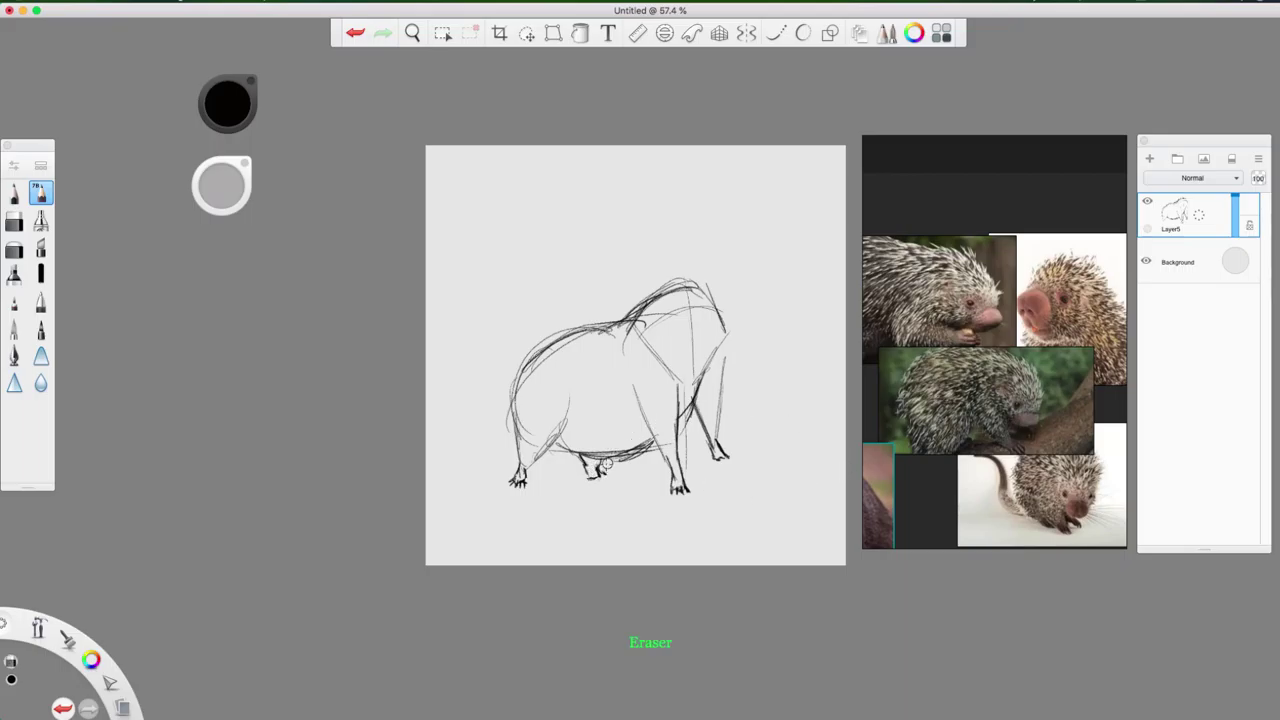
pyautogui.moveTo(608, 462); pyautogui.dragTo(590, 478)
pyautogui.moveTo(733, 450); pyautogui.dragTo(728, 447)
pyautogui.moveTo(585, 464)
pyautogui.mouseDown()
pyautogui.moveTo(604, 482)
pyautogui.moveTo(588, 483)
pyautogui.mouseUp()
# Step: Draw a curled tail behind the rump and strengthen the thigh and front leg contours
pyautogui.moveTo(520, 398)
pyautogui.mouseDown()
pyautogui.moveTo(478, 456)
pyautogui.moveTo(464, 462)
pyautogui.moveTo(456, 431)
pyautogui.moveTo(477, 458)
pyautogui.moveTo(465, 420)
pyautogui.moveTo(456, 432)
pyautogui.moveTo(478, 412)
pyautogui.moveTo(474, 431)
pyautogui.moveTo(471, 413)
pyautogui.moveTo(451, 429)
pyautogui.moveTo(464, 411)
pyautogui.moveTo(449, 439)
pyautogui.moveTo(472, 467)
pyautogui.moveTo(508, 450)
pyautogui.moveTo(490, 465)
pyautogui.moveTo(462, 414)
pyautogui.mouseUp()
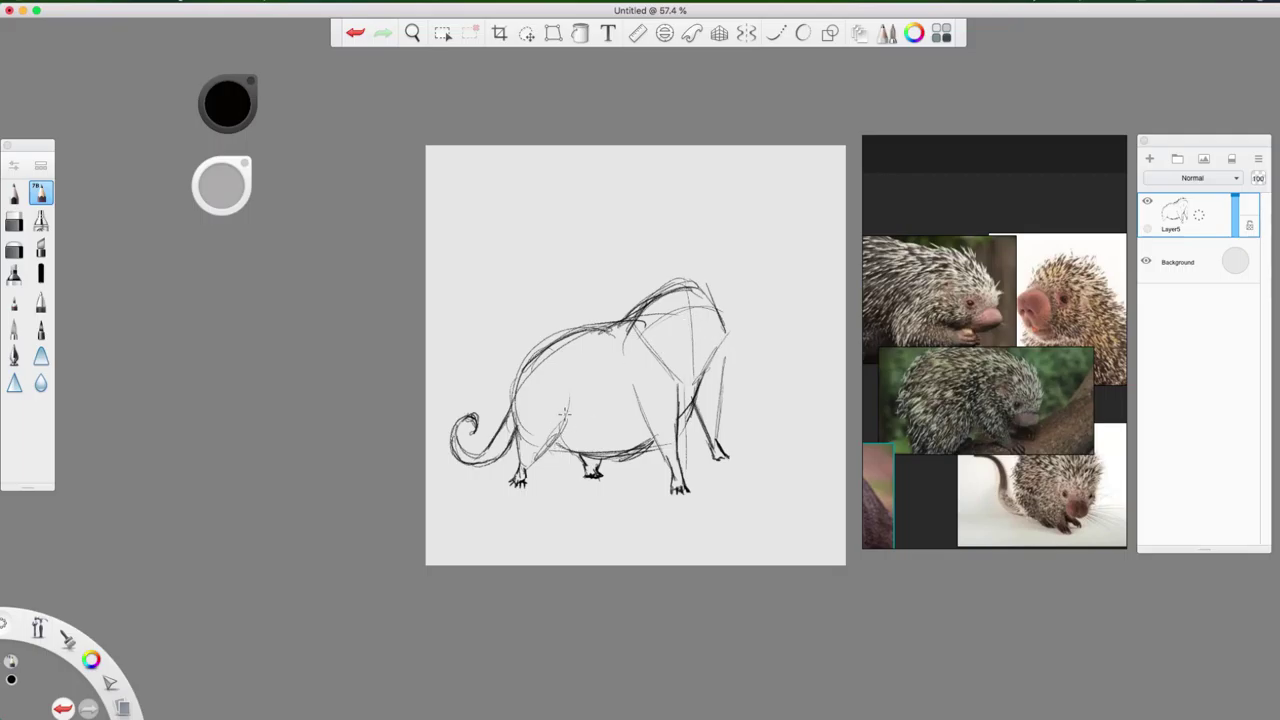
pyautogui.moveTo(560, 372)
pyautogui.mouseDown()
pyautogui.moveTo(568, 430)
pyautogui.moveTo(556, 448)
pyautogui.moveTo(616, 458)
pyautogui.moveTo(664, 434)
pyautogui.moveTo(674, 466)
pyautogui.mouseUp()
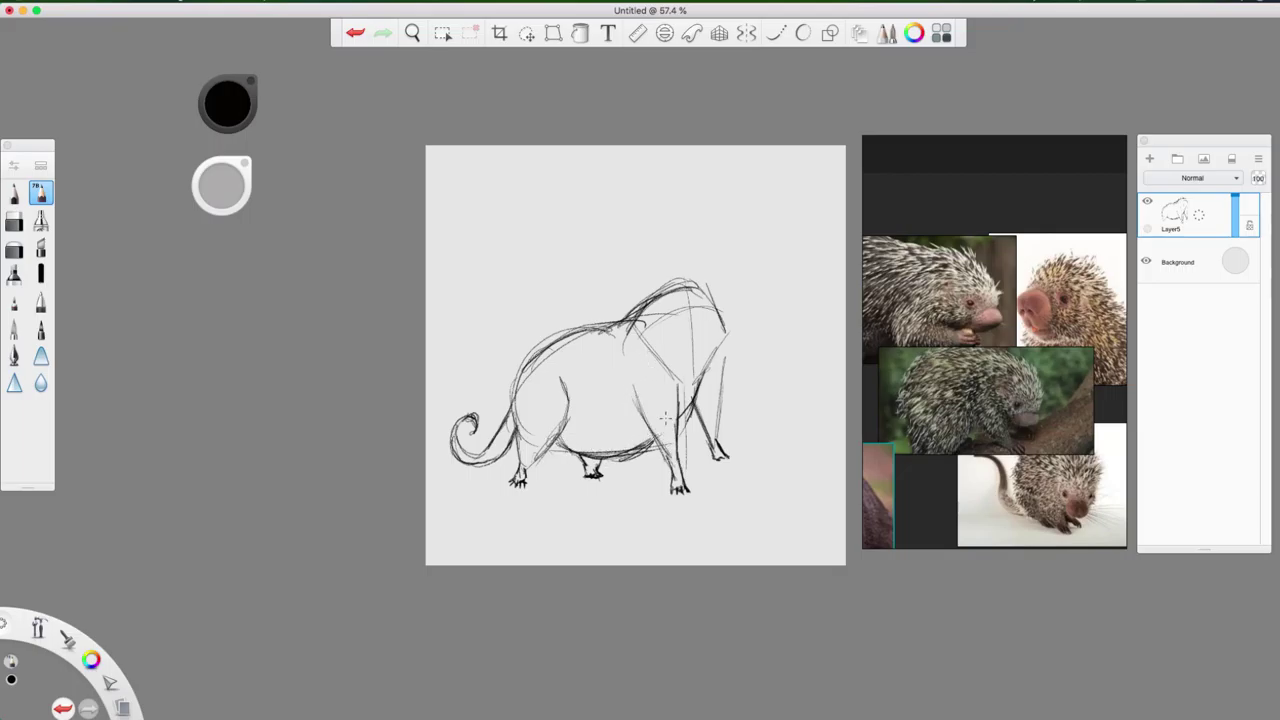
pyautogui.moveTo(672, 380); pyautogui.dragTo(680, 466)
pyautogui.moveTo(712, 352); pyautogui.dragTo(718, 438)
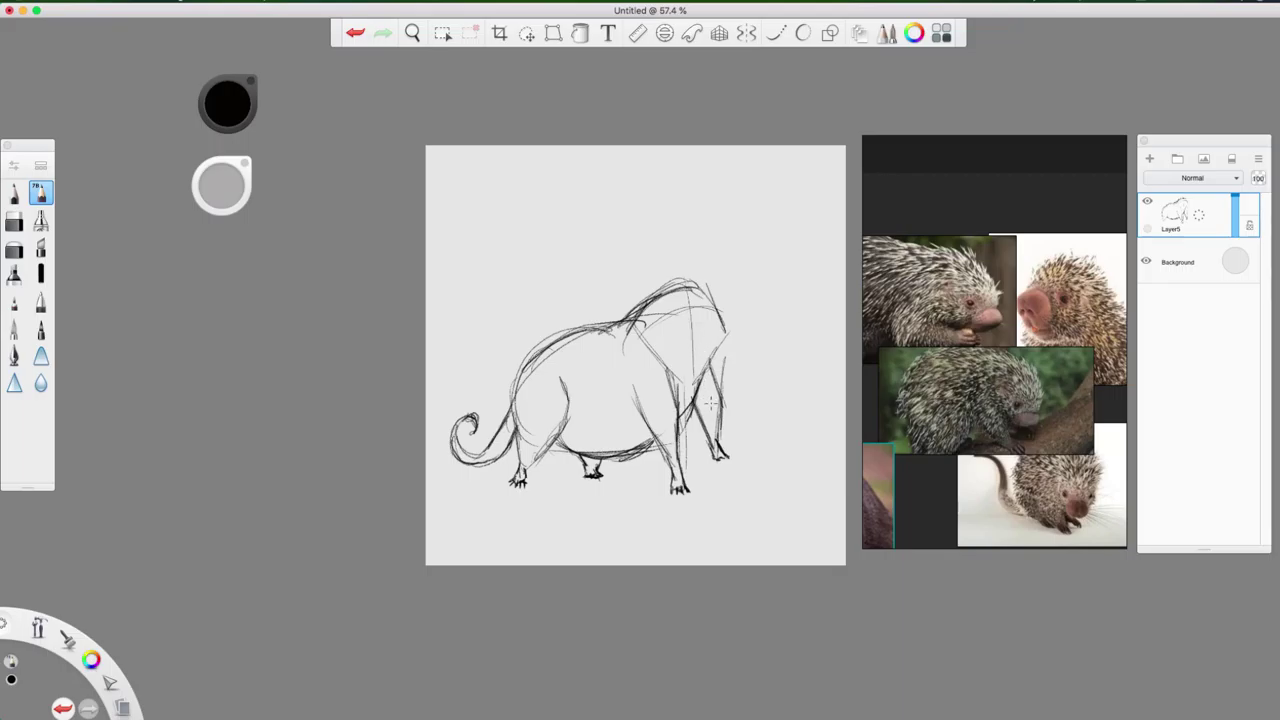
# Step: Erase the stray guide lines around the far front leg and restate its upper contour
pyautogui.press('e')
pyautogui.moveTo(714, 382); pyautogui.dragTo(711, 449)
pyautogui.press('b')
pyautogui.press('e')
pyautogui.press('e')
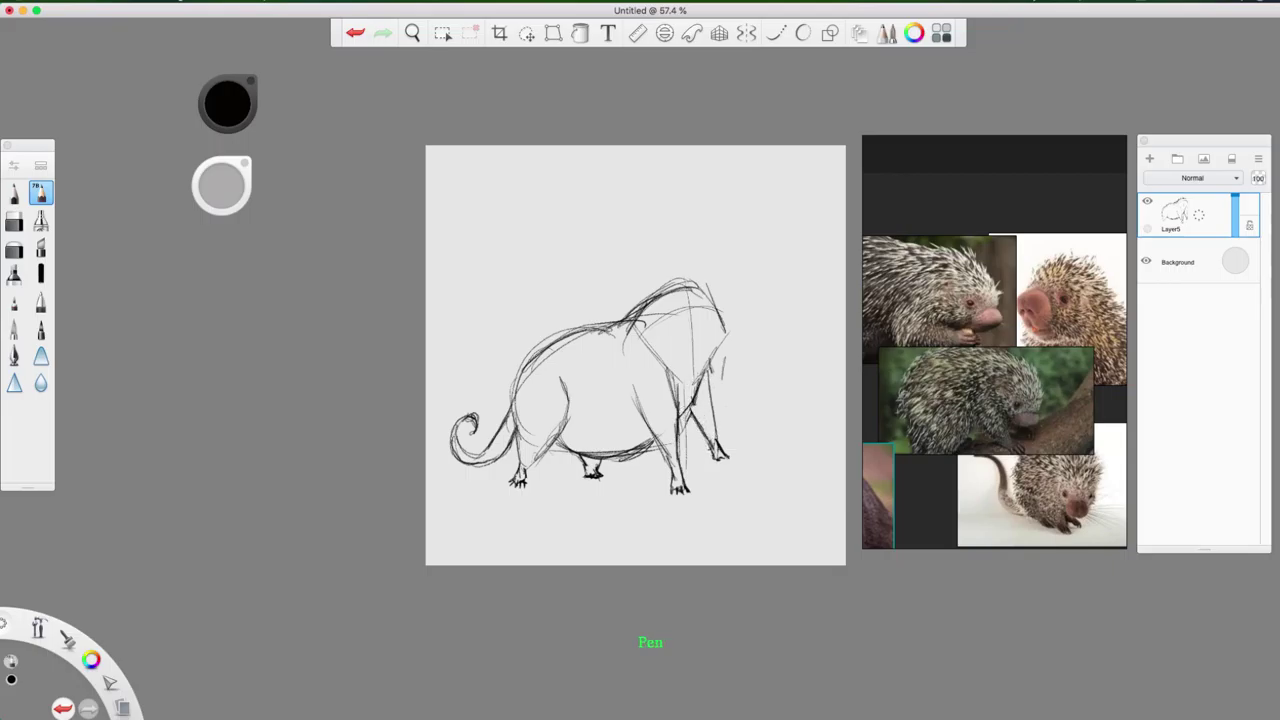
pyautogui.moveTo(710, 394); pyautogui.dragTo(715, 380)
# Step: Draw a large oval snout on the head, erase the construction lines around it, and define the throat contour
pyautogui.moveTo(706, 351)
pyautogui.mouseDown()
pyautogui.moveTo(714, 331)
pyautogui.moveTo(702, 335)
pyautogui.moveTo(698, 306)
pyautogui.moveTo(706, 340)
pyautogui.moveTo(680, 318)
pyautogui.moveTo(700, 300)
pyautogui.moveTo(708, 342)
pyautogui.moveTo(682, 316)
pyautogui.moveTo(708, 340)
pyautogui.moveTo(694, 327)
pyautogui.moveTo(698, 296)
pyautogui.moveTo(684, 316)
pyautogui.moveTo(712, 300)
pyautogui.moveTo(708, 340)
pyautogui.mouseUp()
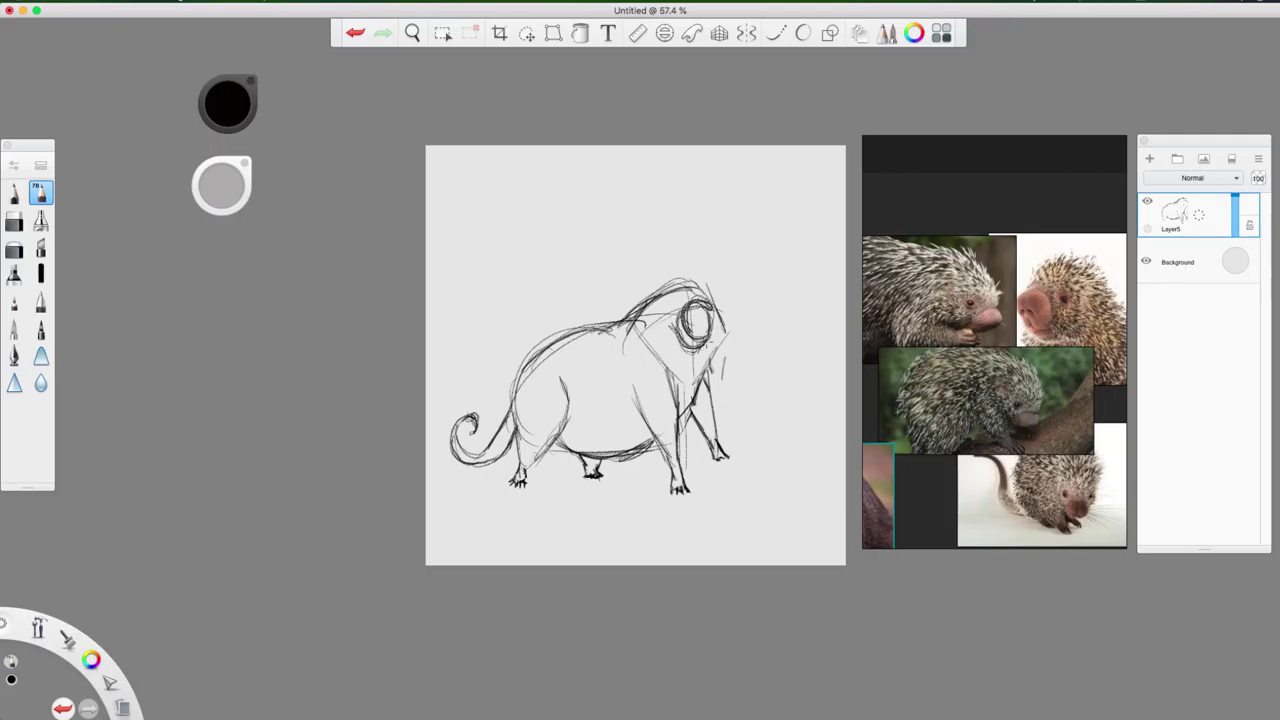
pyautogui.press('e')
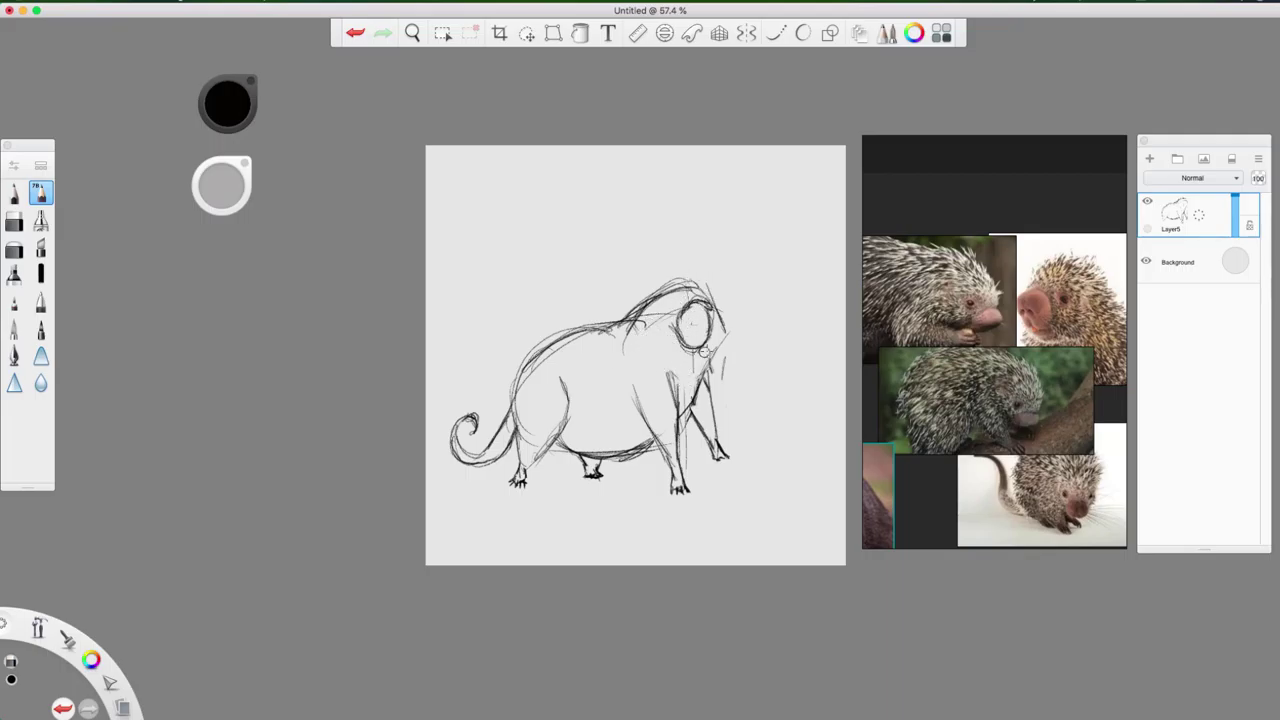
pyautogui.press('e')
pyautogui.press('e')
pyautogui.press('e')
pyautogui.moveTo(717, 316); pyautogui.dragTo(700, 396)
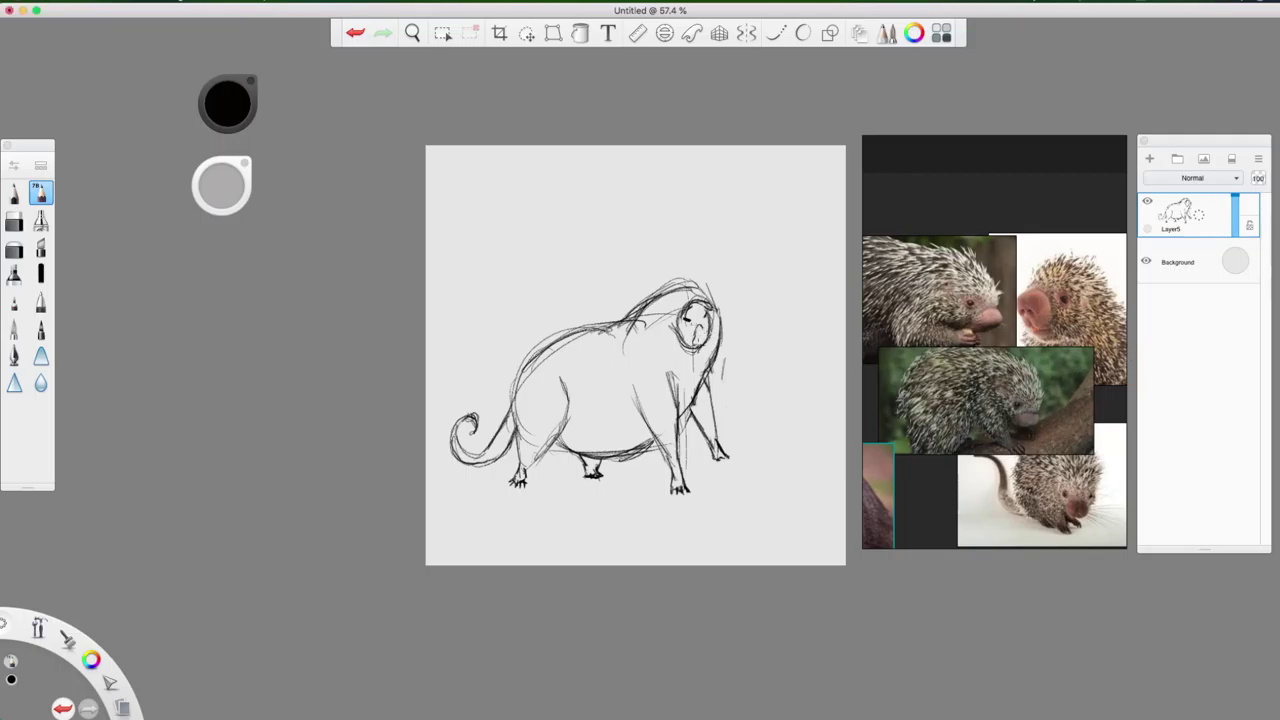
# Step: Draw the nostrils and mouth inside the snout oval and tidy its outline with the eraser
pyautogui.moveTo(707, 329); pyautogui.dragTo(704, 343)
pyautogui.press('e')
pyautogui.press('e')
pyautogui.press('e')
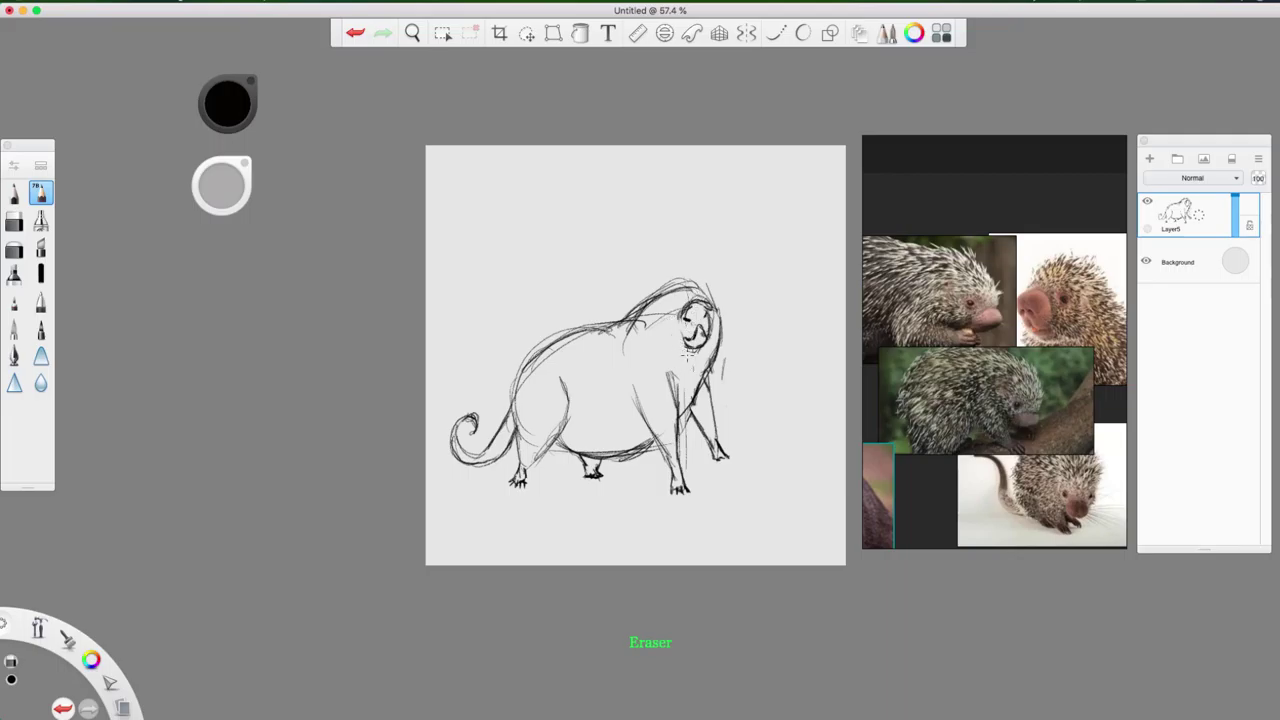
pyautogui.press('e')
pyautogui.moveTo(686, 307); pyautogui.dragTo(680, 328)
pyautogui.press('e')
pyautogui.press('e')
# Step: Draw a dark eye beside the snout, hint at the far eye, and darken the forehead contour
pyautogui.moveTo(662, 319); pyautogui.dragTo(675, 327)
pyautogui.moveTo(666, 316)
pyautogui.mouseDown()
pyautogui.moveTo(674, 330)
pyautogui.moveTo(716, 323)
pyautogui.moveTo(716, 306)
pyautogui.mouseUp()
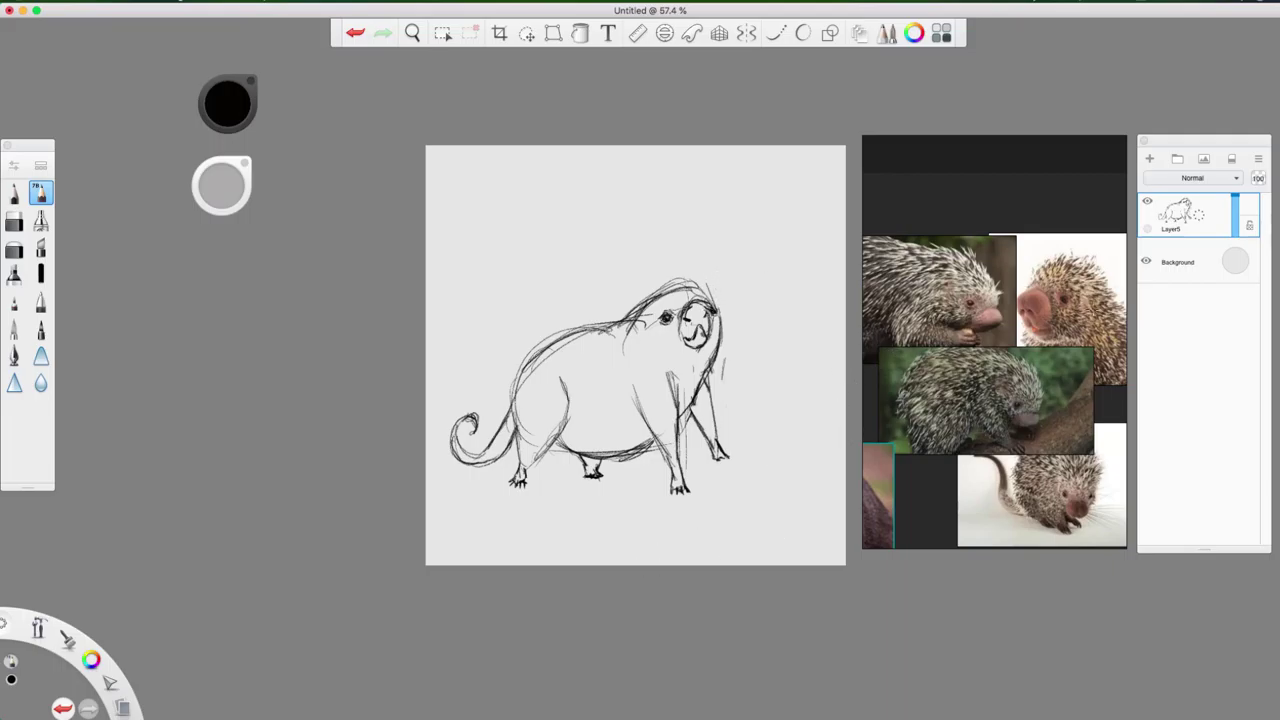
pyautogui.moveTo(656, 300)
pyautogui.mouseDown()
pyautogui.moveTo(710, 280)
pyautogui.moveTo(716, 310)
pyautogui.mouseUp()
# Step: Erase the loose lines above the head and the dipped back, and redraw the back as one smooth slope
pyautogui.press('e')
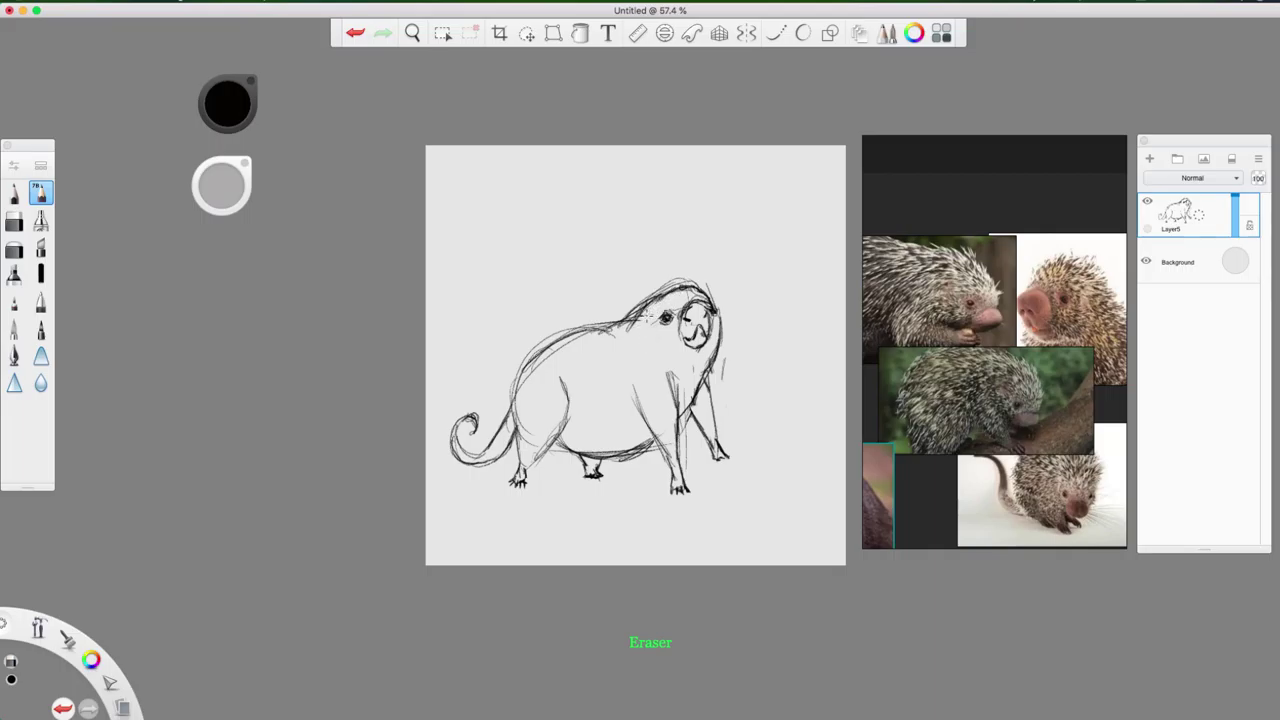
pyautogui.moveTo(629, 316)
pyautogui.mouseDown()
pyautogui.moveTo(664, 282)
pyautogui.moveTo(700, 283)
pyautogui.mouseUp()
pyautogui.moveTo(727, 359); pyautogui.dragTo(723, 380)
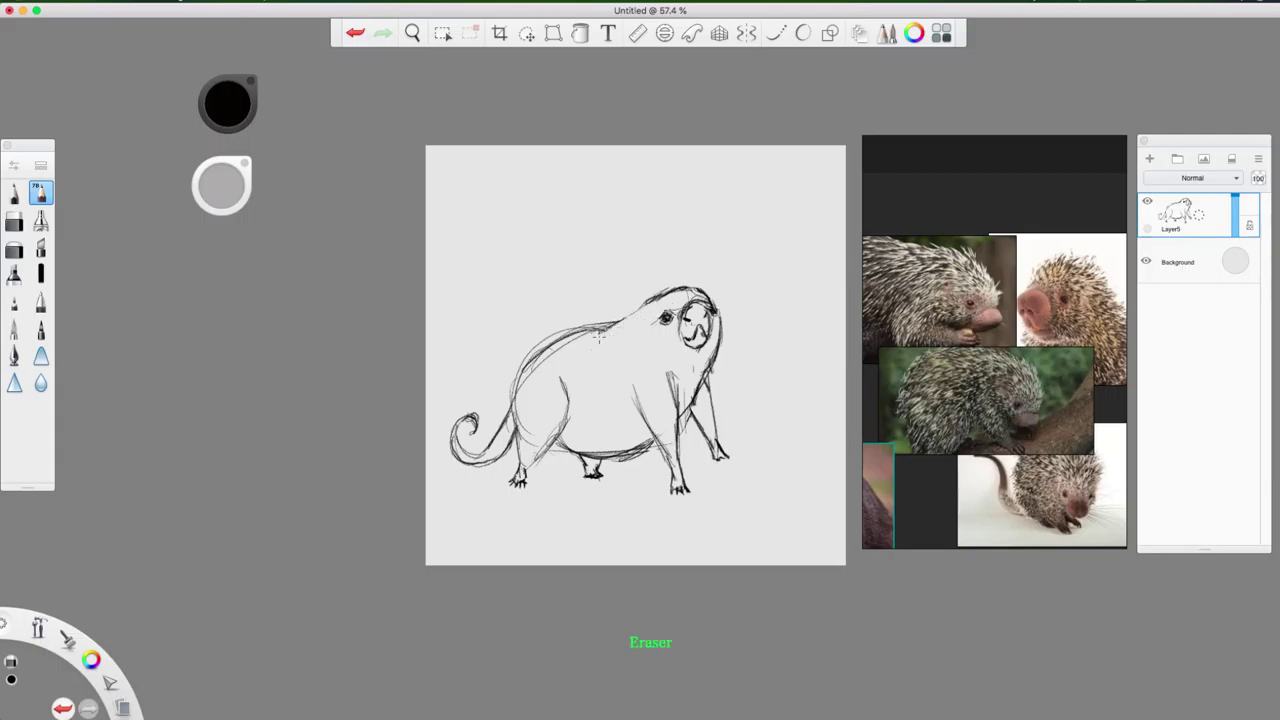
pyautogui.moveTo(599, 334)
pyautogui.mouseDown()
pyautogui.moveTo(660, 296)
pyautogui.moveTo(534, 362)
pyautogui.mouseUp()
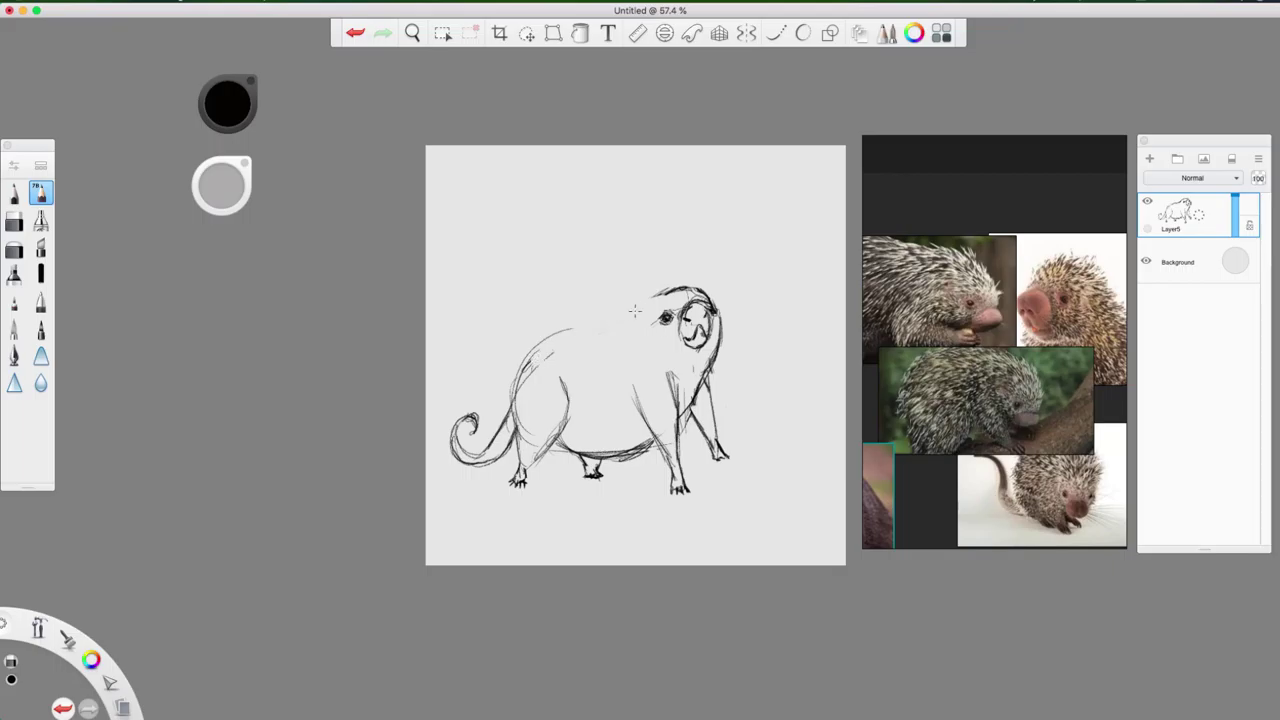
pyautogui.moveTo(658, 297)
pyautogui.mouseDown()
pyautogui.moveTo(597, 320)
pyautogui.moveTo(534, 371)
pyautogui.mouseUp()
pyautogui.moveTo(653, 301)
pyautogui.mouseDown()
pyautogui.moveTo(618, 311)
pyautogui.moveTo(513, 404)
pyautogui.moveTo(524, 380)
pyautogui.moveTo(688, 294)
pyautogui.mouseUp()
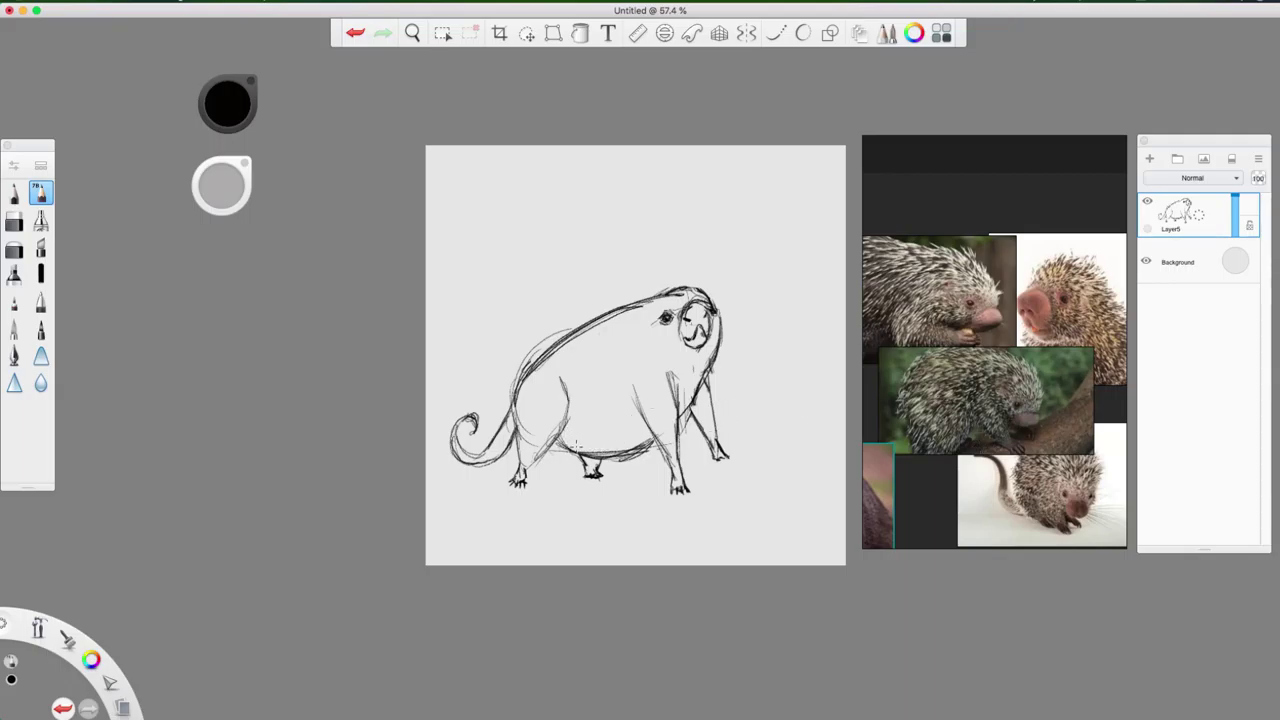
# Step: Redraw the belly line higher, erase the old one, and extend the far hind leg up to the new belly
pyautogui.moveTo(570, 437)
pyautogui.mouseDown()
pyautogui.moveTo(662, 421)
pyautogui.moveTo(642, 428)
pyautogui.mouseUp()
pyautogui.press('e')
pyautogui.moveTo(578, 452)
pyautogui.mouseDown()
pyautogui.moveTo(566, 450)
pyautogui.moveTo(659, 444)
pyautogui.mouseUp()
pyautogui.press('e')
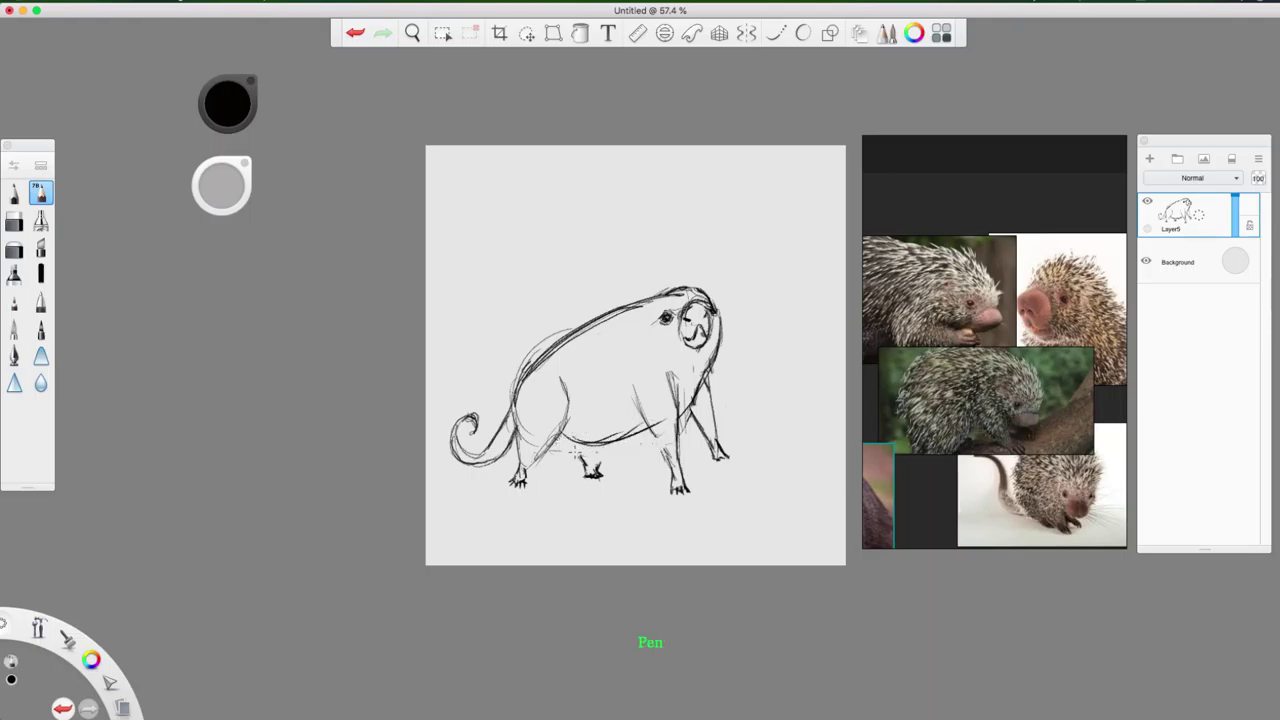
pyautogui.moveTo(568, 435); pyautogui.dragTo(585, 463)
# Step: Draw a heavier lower jaw and erase the neck, forehead and upper far front leg lines around the head
pyautogui.moveTo(702, 366)
pyautogui.mouseDown()
pyautogui.moveTo(684, 407)
pyautogui.moveTo(694, 382)
pyautogui.mouseUp()
pyautogui.moveTo(644, 342); pyautogui.dragTo(717, 370)
pyautogui.moveTo(719, 345)
pyautogui.mouseDown()
pyautogui.moveTo(716, 370)
pyautogui.moveTo(674, 358)
pyautogui.moveTo(700, 366)
pyautogui.moveTo(684, 418)
pyautogui.moveTo(711, 378)
pyautogui.moveTo(710, 430)
pyautogui.moveTo(683, 420)
pyautogui.mouseUp()
pyautogui.press('e')
pyautogui.press('e')
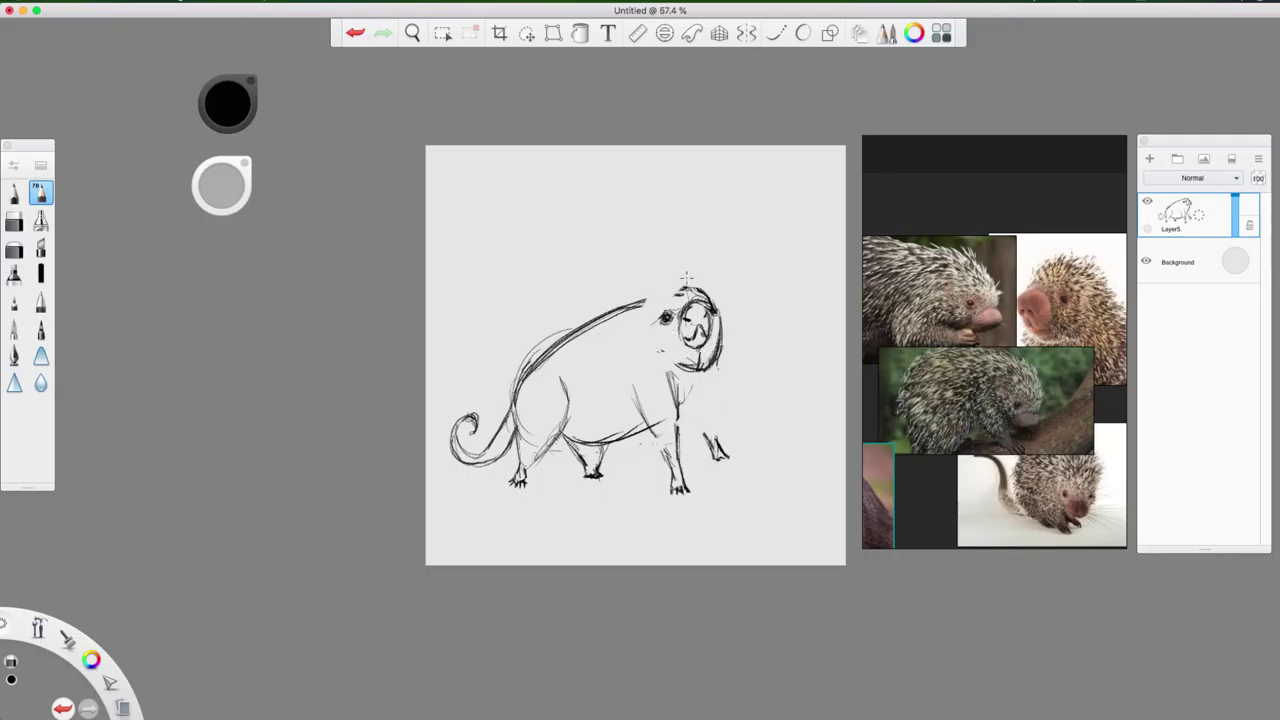
pyautogui.press('e')
# Step: Lasso the head and move it forward and slightly down, away from the body
pyautogui.click(526, 33)
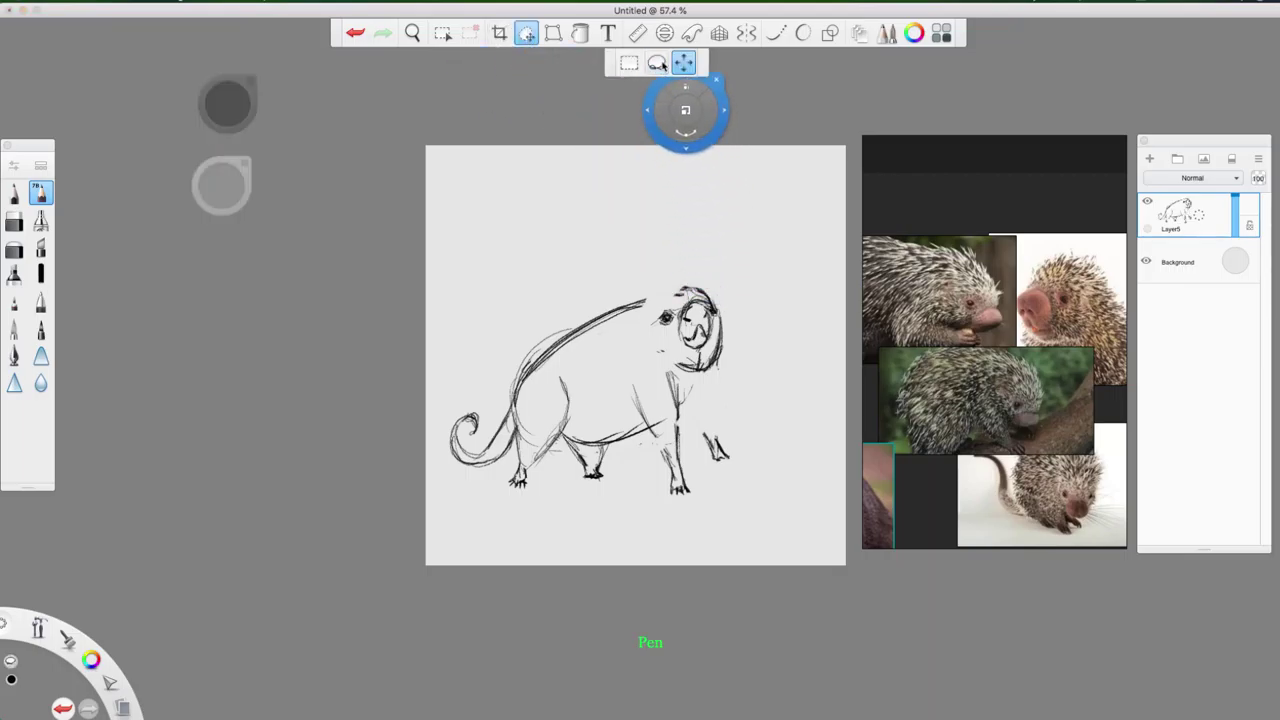
pyautogui.click(657, 63)
pyautogui.moveTo(725, 344)
pyautogui.mouseDown()
pyautogui.moveTo(699, 383)
pyautogui.moveTo(674, 371)
pyautogui.moveTo(648, 320)
pyautogui.moveTo(679, 256)
pyautogui.moveTo(744, 275)
pyautogui.moveTo(758, 365)
pyautogui.moveTo(727, 391)
pyautogui.moveTo(694, 383)
pyautogui.mouseUp()
pyautogui.moveTo(797, 416)
pyautogui.mouseDown()
pyautogui.moveTo(808, 446)
pyautogui.moveTo(820, 440)
pyautogui.moveTo(798, 458)
pyautogui.moveTo(834, 464)
pyautogui.moveTo(831, 474)
pyautogui.mouseUp()
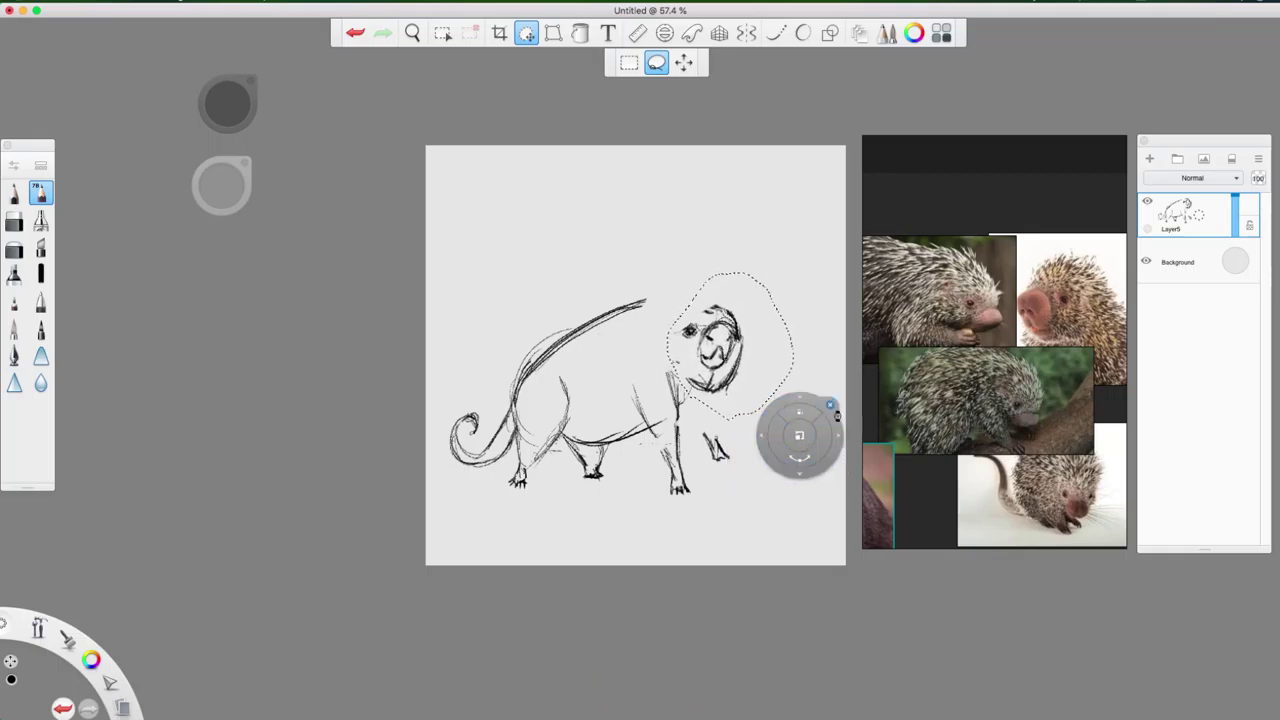
pyautogui.click(524, 36)
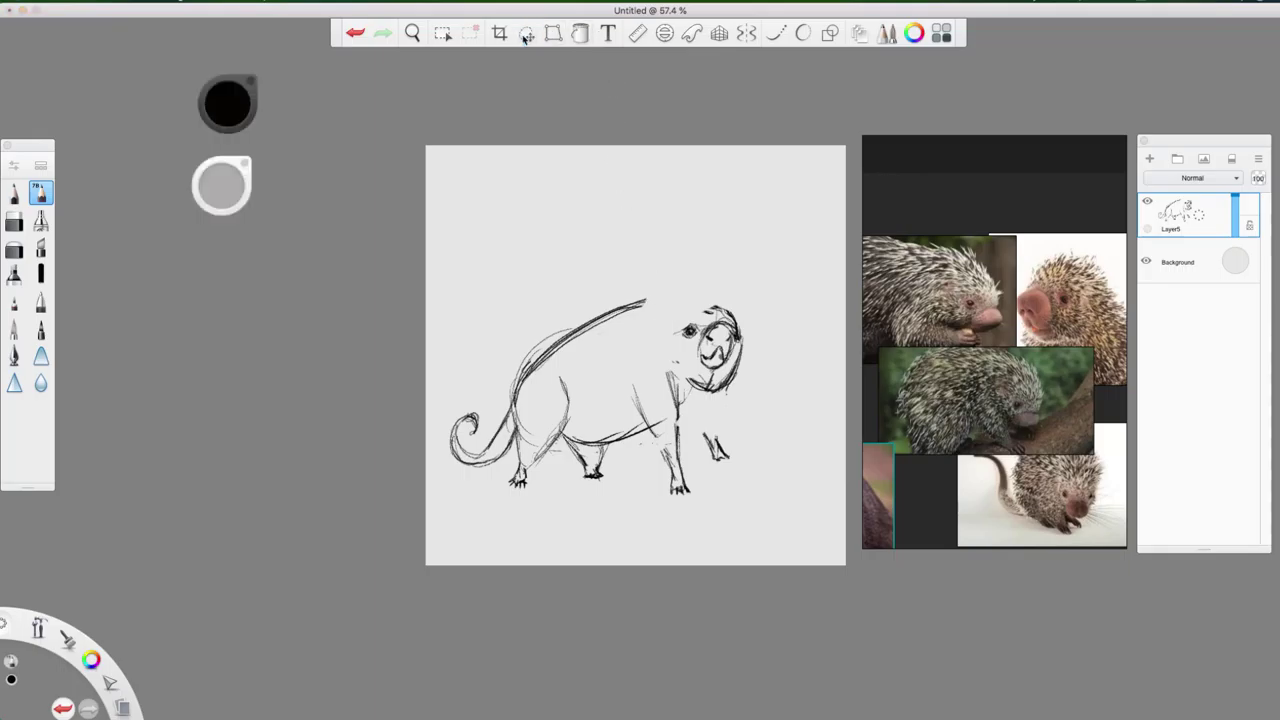
# Step: Connect the repositioned head to the body with a continuous curved line over the neck and back
pyautogui.moveTo(636, 298)
pyautogui.mouseDown()
pyautogui.moveTo(716, 314)
pyautogui.moveTo(704, 308)
pyautogui.mouseUp()
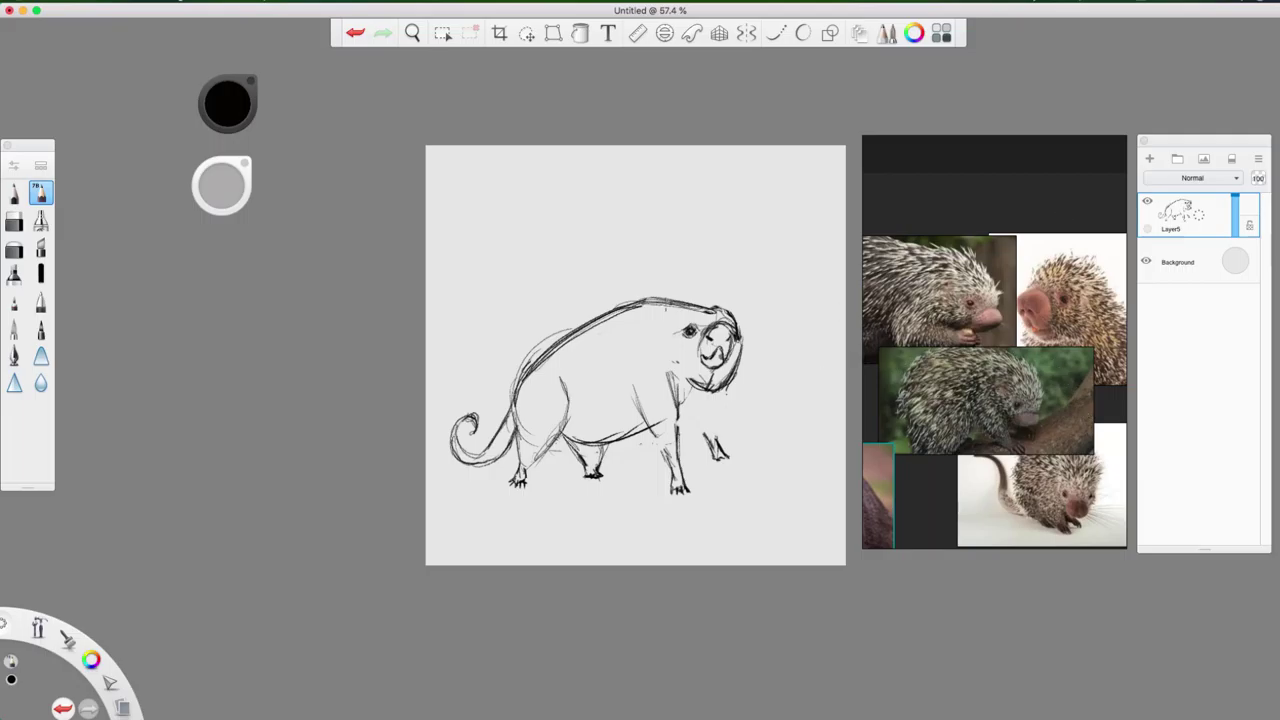
pyautogui.moveTo(666, 304)
pyautogui.mouseDown()
pyautogui.moveTo(606, 320)
pyautogui.moveTo(540, 370)
pyautogui.mouseUp()
pyautogui.moveTo(610, 316); pyautogui.dragTo(522, 398)
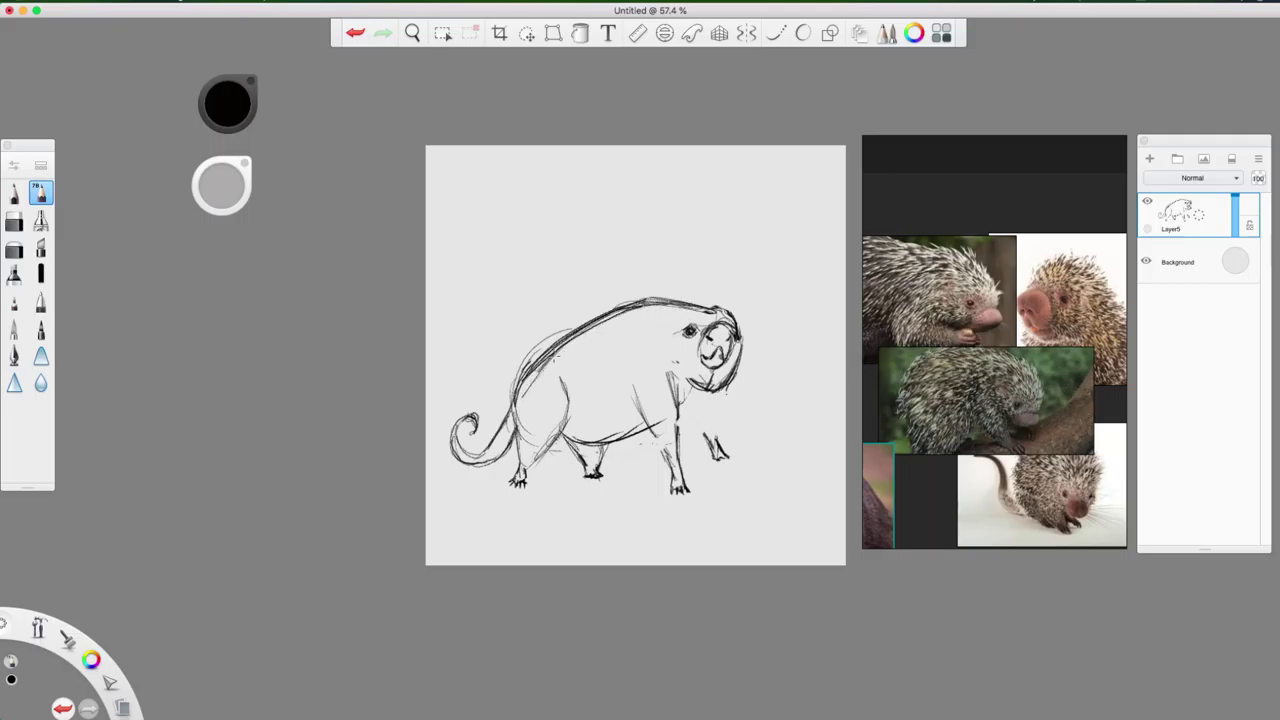
# Step: Redraw the rump contour further inward down to the hind leg and erase the old outer outline
pyautogui.moveTo(574, 334); pyautogui.dragTo(515, 428)
pyautogui.moveTo(544, 364); pyautogui.dragTo(514, 436)
pyautogui.moveTo(526, 388); pyautogui.dragTo(516, 462)
pyautogui.press('e')
pyautogui.moveTo(550, 370)
pyautogui.mouseDown()
pyautogui.moveTo(530, 368)
pyautogui.moveTo(509, 391)
pyautogui.moveTo(502, 434)
pyautogui.mouseUp()
pyautogui.press('p')
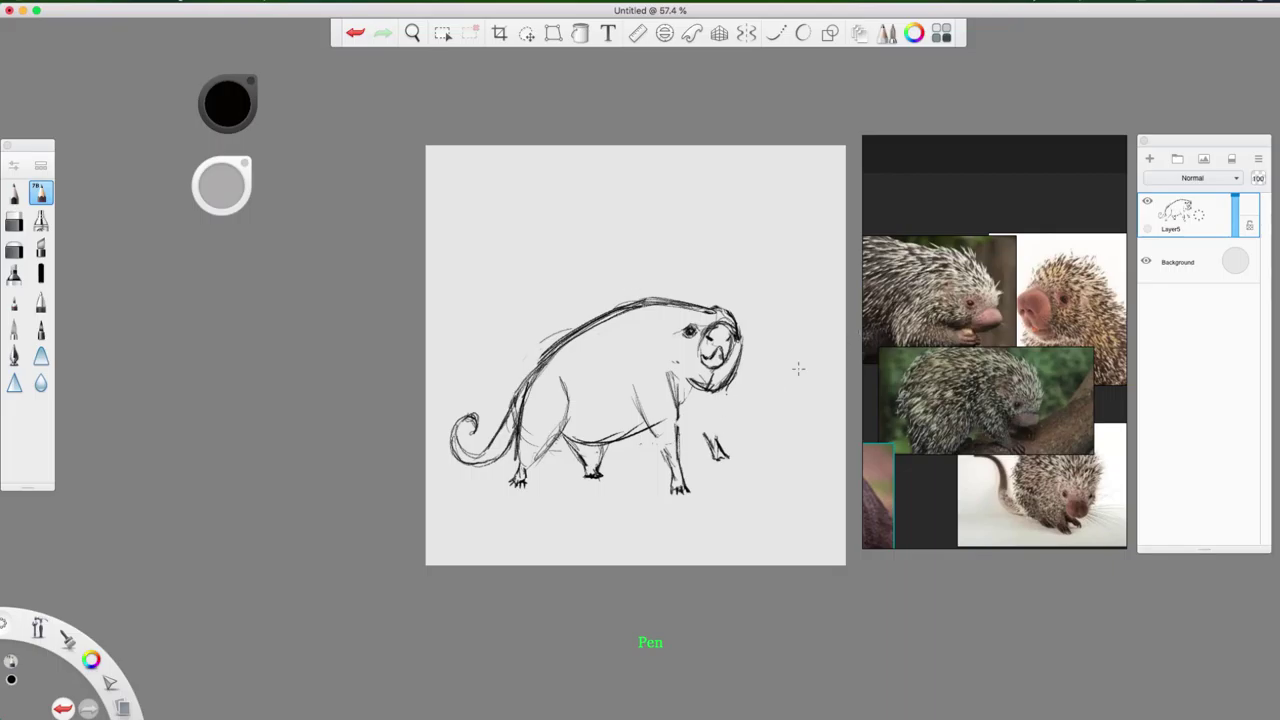
# Step: Erase the long hind thigh line and redraw it as a short curve rising from the belly
pyautogui.press('e')
pyautogui.moveTo(558, 375)
pyautogui.mouseDown()
pyautogui.moveTo(558, 426)
pyautogui.moveTo(542, 452)
pyautogui.moveTo(596, 428)
pyautogui.moveTo(592, 450)
pyautogui.moveTo(586, 384)
pyautogui.moveTo(596, 422)
pyautogui.mouseUp()
pyautogui.press('e')
pyautogui.press('e')
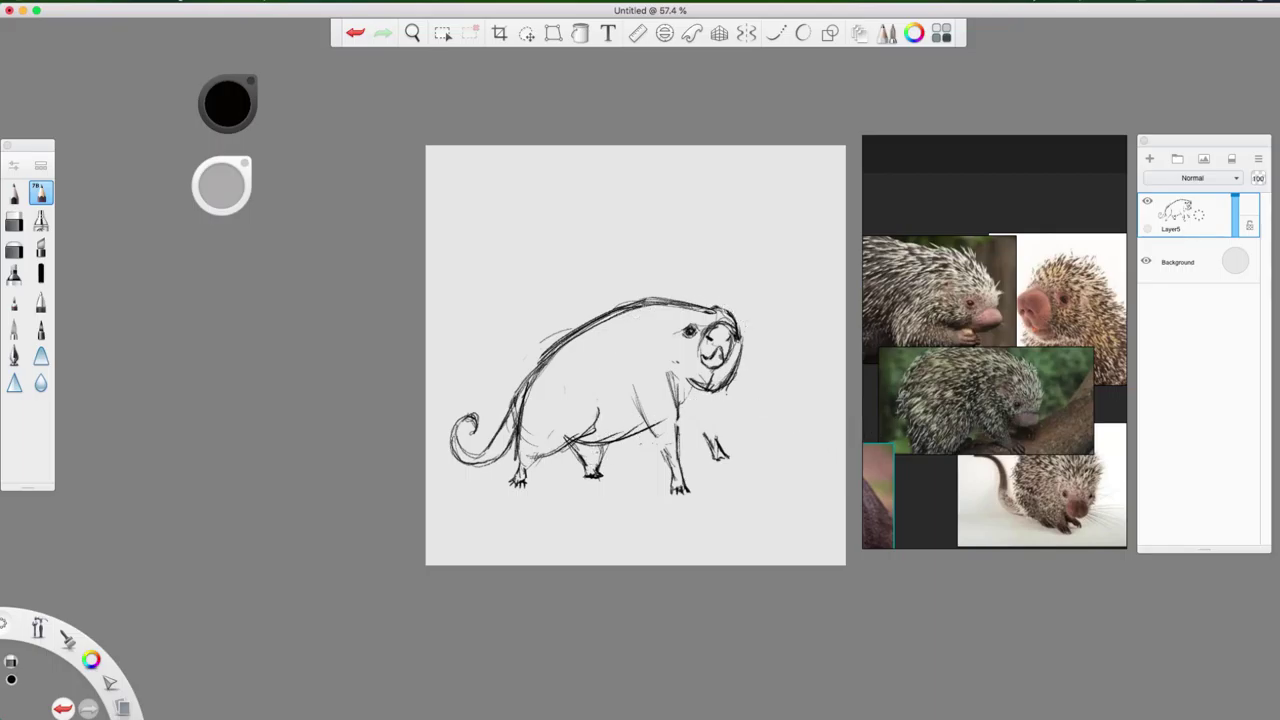
# Step: Rework the belly line between the hind and near front legs, arching it higher towards the front
pyautogui.moveTo(583, 438)
pyautogui.mouseDown()
pyautogui.moveTo(646, 444)
pyautogui.moveTo(666, 426)
pyautogui.mouseUp()
pyautogui.press('e')
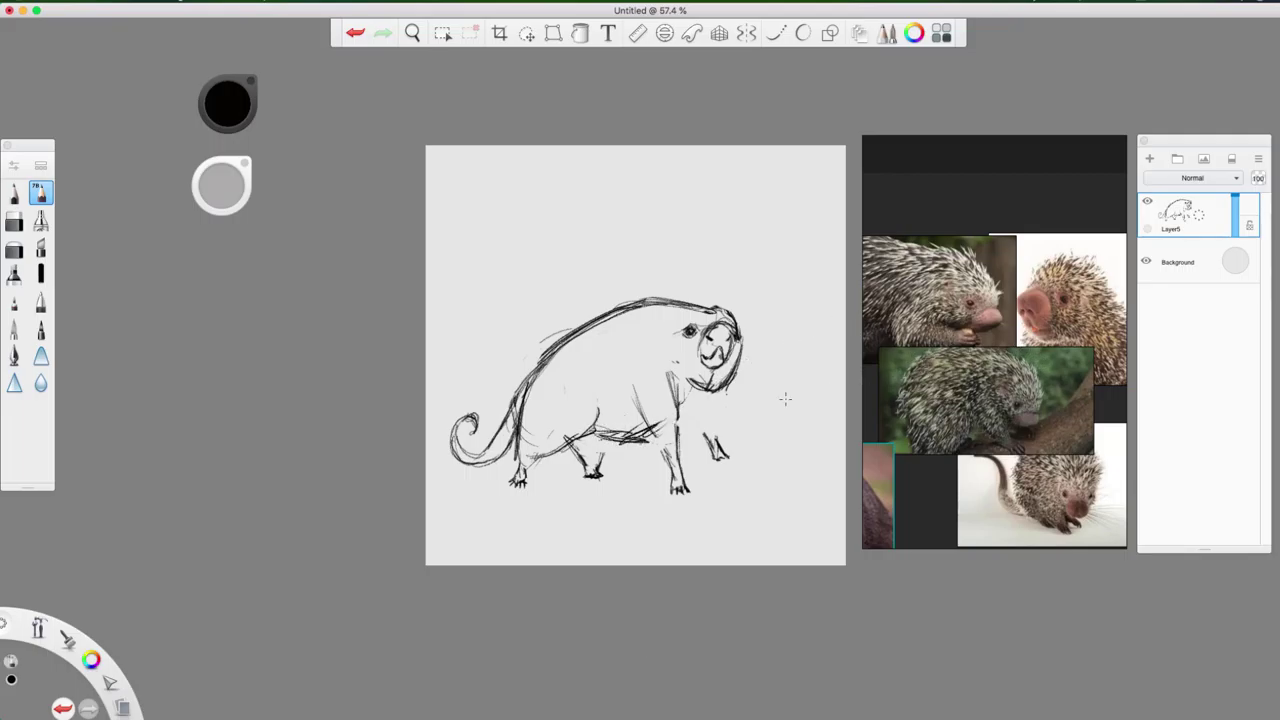
pyautogui.press('e')
pyautogui.moveTo(624, 423)
pyautogui.mouseDown()
pyautogui.moveTo(615, 436)
pyautogui.moveTo(640, 432)
pyautogui.moveTo(603, 438)
pyautogui.moveTo(648, 420)
pyautogui.mouseUp()
pyautogui.press('e')
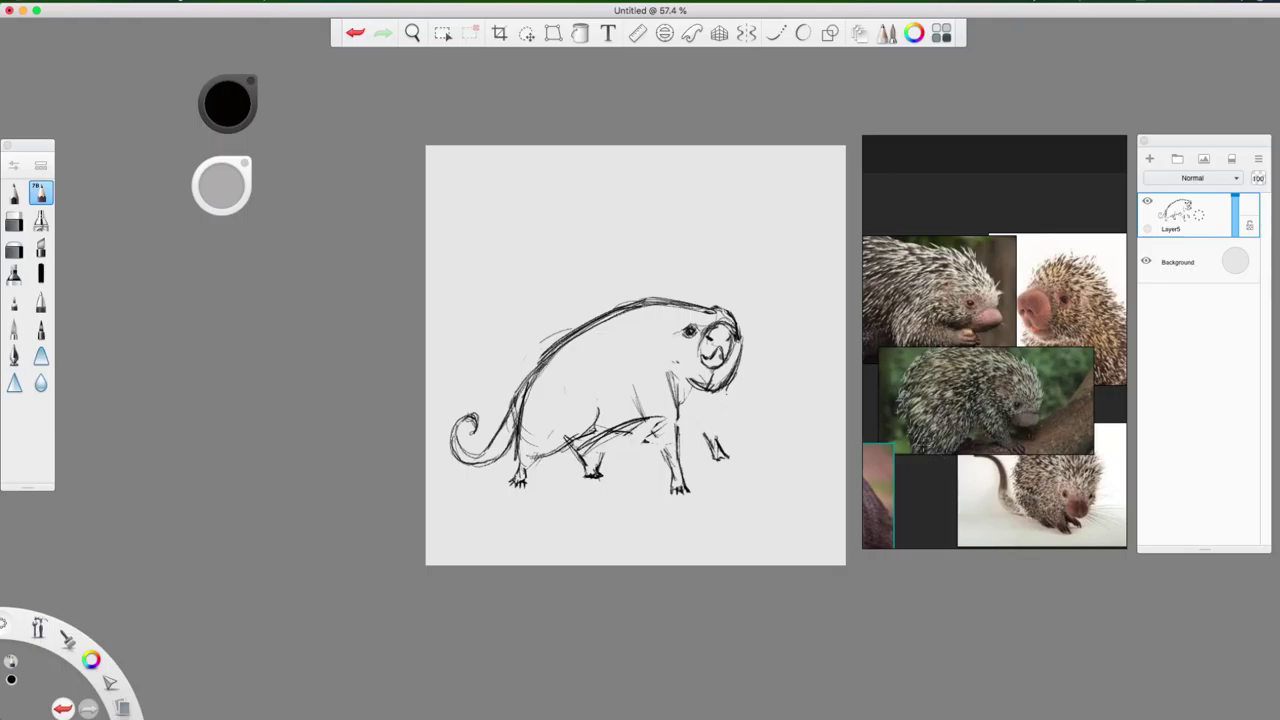
# Step: Erase the sloping rear back contour and redraw the rump as a fuller, rounder curve down to the tail
pyautogui.press('e')
pyautogui.moveTo(528, 410)
pyautogui.mouseDown()
pyautogui.moveTo(570, 345)
pyautogui.moveTo(530, 395)
pyautogui.moveTo(637, 313)
pyautogui.moveTo(536, 340)
pyautogui.moveTo(512, 416)
pyautogui.mouseUp()
pyautogui.press('e')
pyautogui.moveTo(534, 342); pyautogui.dragTo(512, 446)
pyautogui.moveTo(578, 334); pyautogui.dragTo(512, 410)
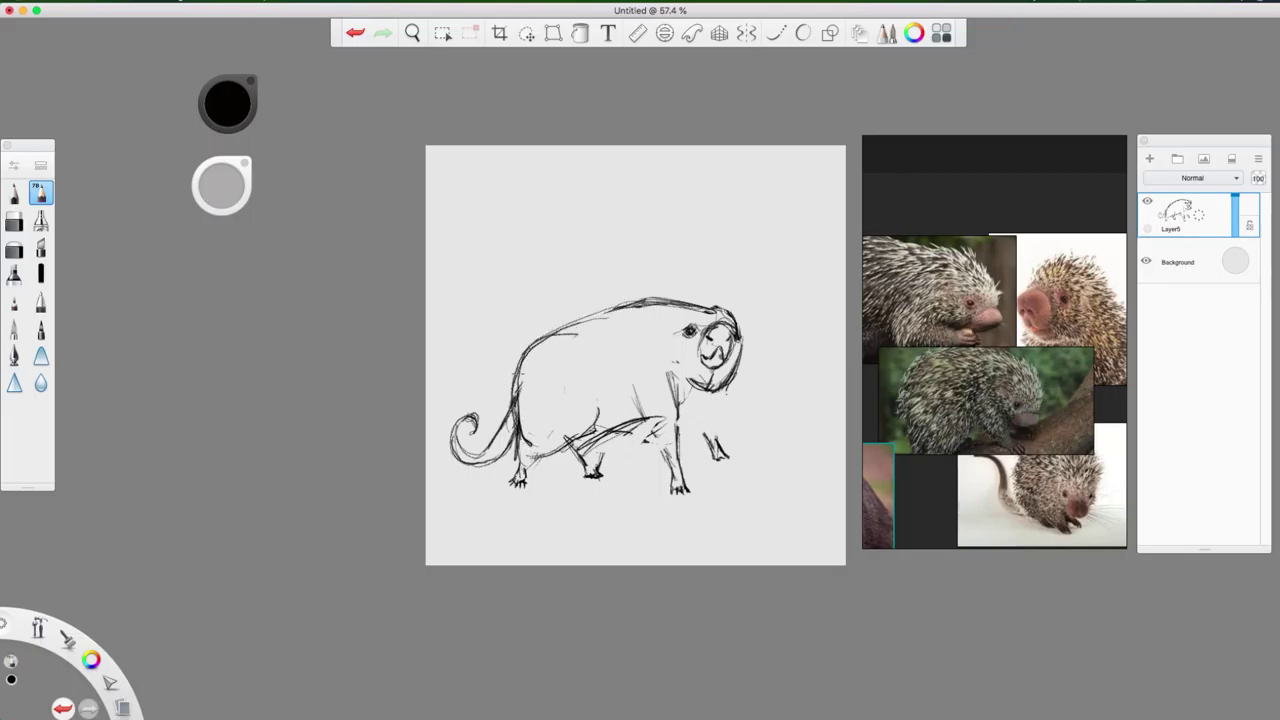
pyautogui.moveTo(624, 305); pyautogui.dragTo(520, 388)
pyautogui.moveTo(550, 335); pyautogui.dragTo(515, 390)
# Step: Sketch a lower line from the back to the jaw, and erase the old neck and chin lines around the head
pyautogui.moveTo(576, 333)
pyautogui.mouseDown()
pyautogui.moveTo(640, 327)
pyautogui.moveTo(681, 357)
pyautogui.mouseUp()
pyautogui.moveTo(621, 330)
pyautogui.mouseDown()
pyautogui.moveTo(678, 350)
pyautogui.moveTo(706, 382)
pyautogui.mouseUp()
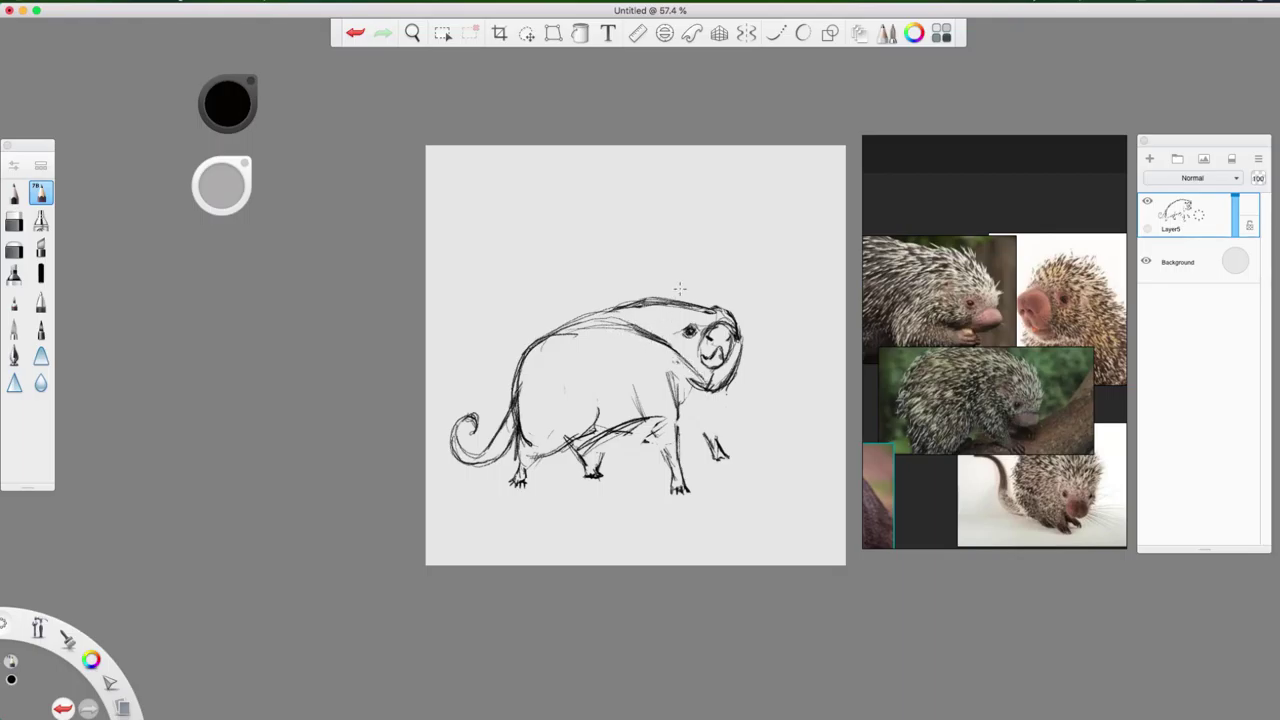
pyautogui.press('e')
pyautogui.moveTo(618, 326)
pyautogui.mouseDown()
pyautogui.moveTo(600, 310)
pyautogui.moveTo(672, 298)
pyautogui.mouseUp()
pyautogui.moveTo(698, 371); pyautogui.dragTo(711, 388)
pyautogui.moveTo(728, 366)
pyautogui.mouseDown()
pyautogui.moveTo(732, 383)
pyautogui.moveTo(720, 352)
pyautogui.moveTo(684, 365)
pyautogui.moveTo(642, 340)
pyautogui.moveTo(682, 314)
pyautogui.moveTo(616, 336)
pyautogui.moveTo(694, 308)
pyautogui.moveTo(640, 334)
pyautogui.moveTo(682, 306)
pyautogui.moveTo(653, 325)
pyautogui.mouseUp()
pyautogui.press('e')
pyautogui.press('e')
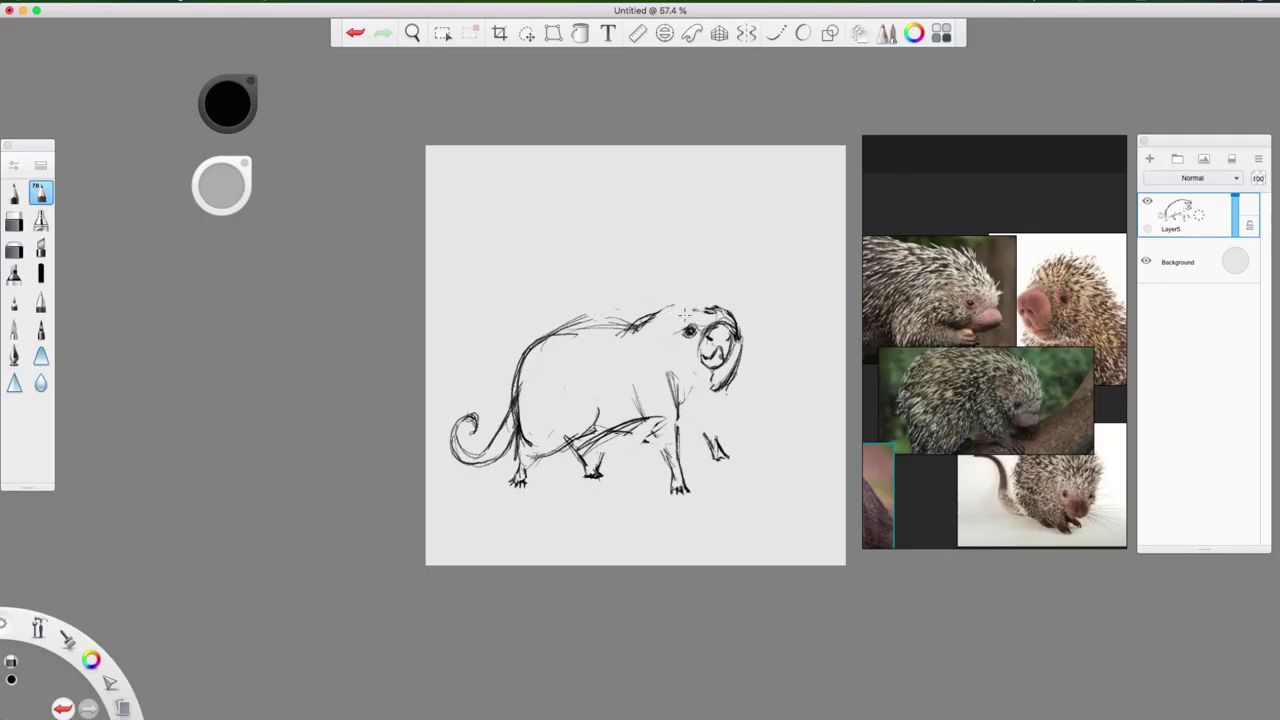
# Step: Extend the rear line of the near front leg and erase the doubled belly lines beside the far hind leg
pyautogui.press('e')
pyautogui.moveTo(635, 392)
pyautogui.mouseDown()
pyautogui.moveTo(665, 452)
pyautogui.moveTo(656, 420)
pyautogui.mouseUp()
pyautogui.press('e')
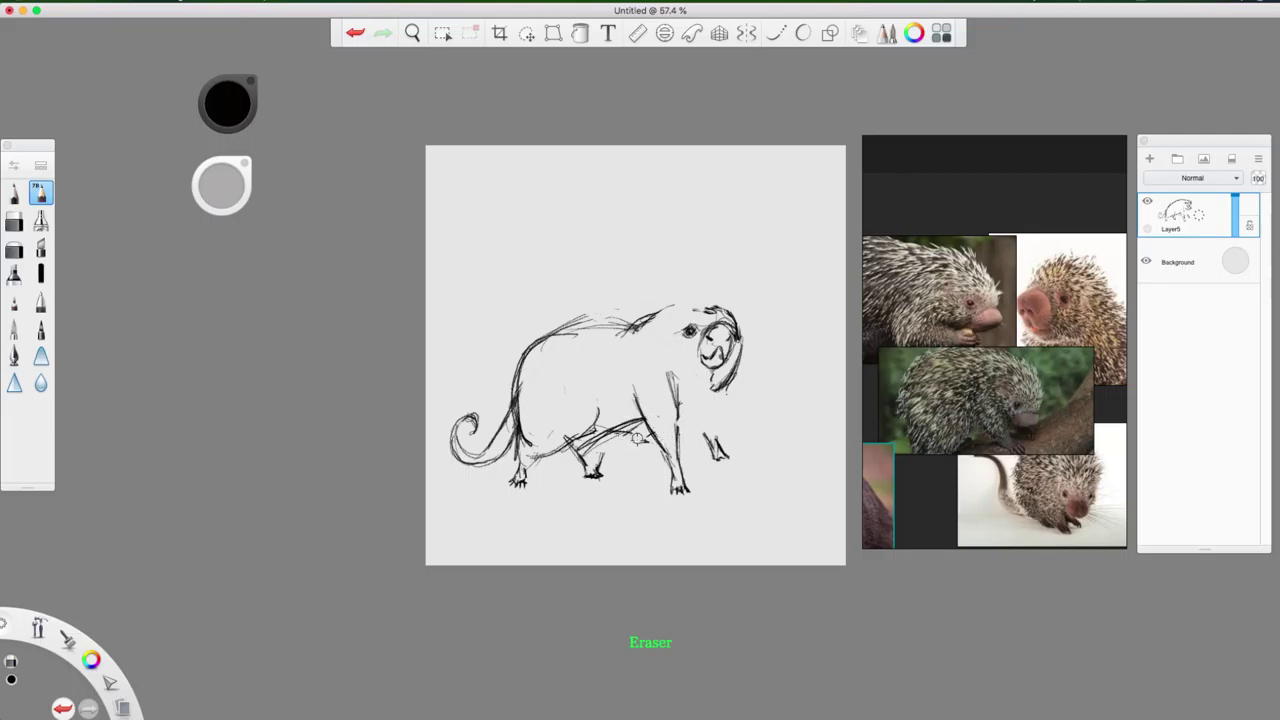
pyautogui.moveTo(588, 451); pyautogui.dragTo(618, 440)
pyautogui.press('e')
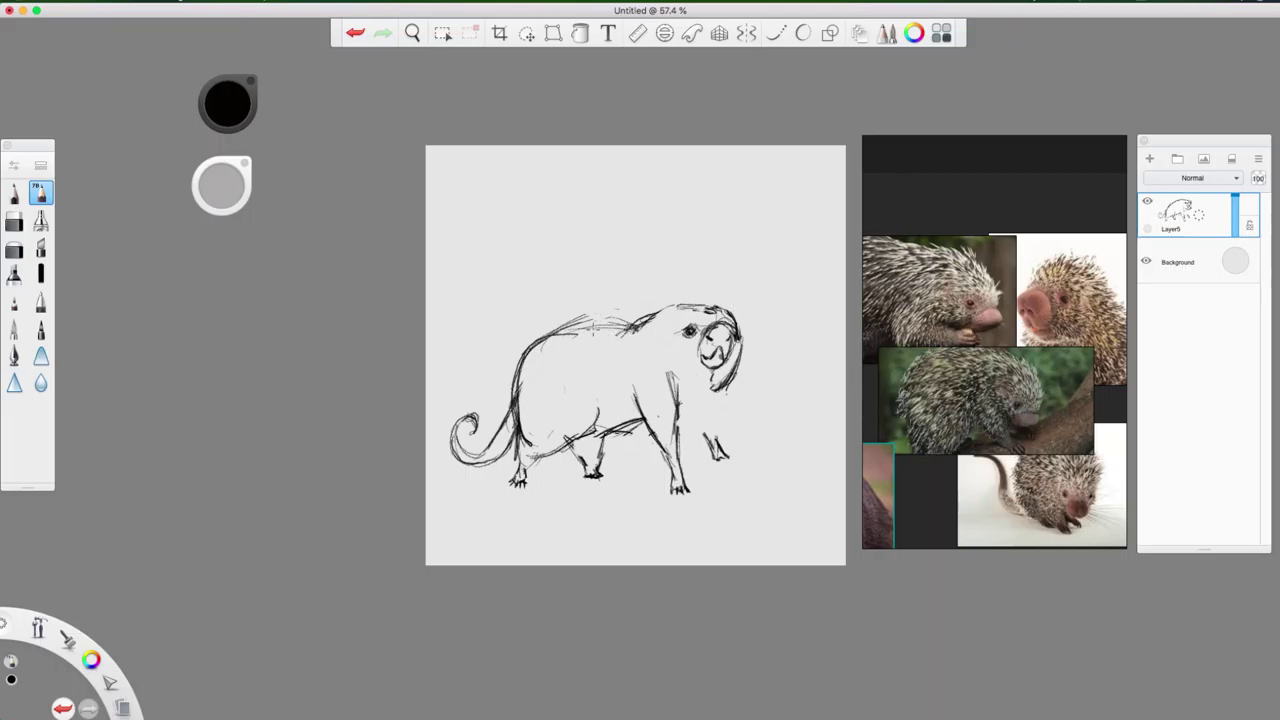
# Step: Redraw the upper back contour from the rump towards the neck and erase the stray lines beneath it
pyautogui.moveTo(553, 334)
pyautogui.mouseDown()
pyautogui.moveTo(625, 328)
pyautogui.moveTo(586, 334)
pyautogui.mouseUp()
pyautogui.moveTo(590, 320)
pyautogui.mouseDown()
pyautogui.moveTo(528, 336)
pyautogui.moveTo(516, 360)
pyautogui.mouseUp()
pyautogui.press('super+z')
pyautogui.press('super+z')
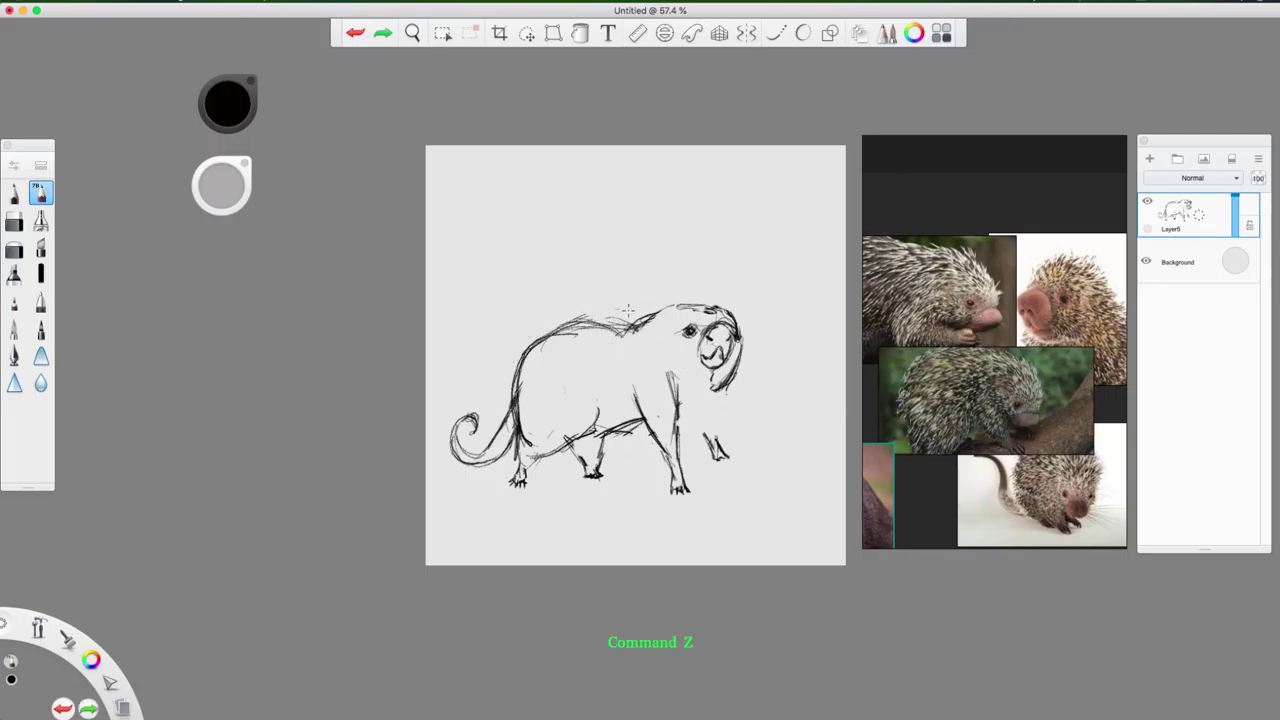
pyautogui.moveTo(594, 324)
pyautogui.mouseDown()
pyautogui.moveTo(526, 354)
pyautogui.moveTo(536, 348)
pyautogui.mouseUp()
pyautogui.moveTo(618, 326); pyautogui.dragTo(596, 336)
pyautogui.press('e')
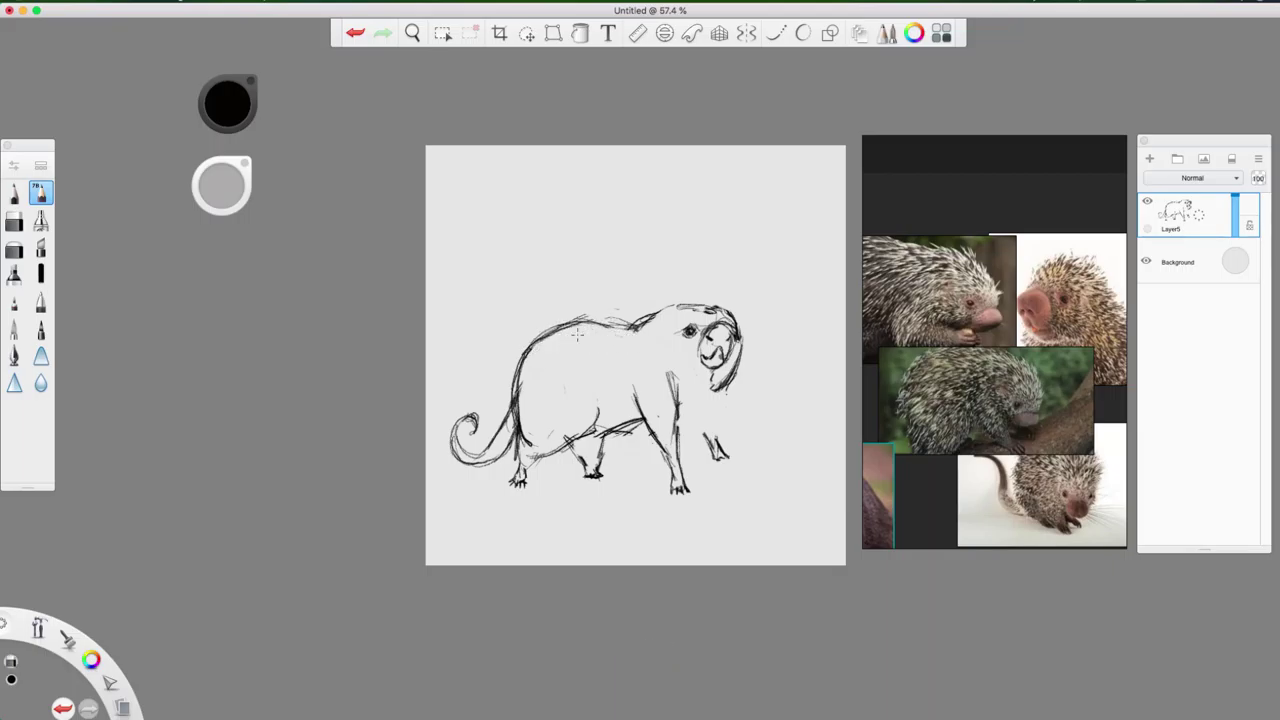
# Step: Curve the back line over the shoulder into the near front leg and erase the old neck and forehead lines
pyautogui.press('e')
pyautogui.moveTo(578, 323); pyautogui.dragTo(648, 327)
pyautogui.moveTo(656, 332)
pyautogui.mouseDown()
pyautogui.moveTo(680, 382)
pyautogui.moveTo(673, 398)
pyautogui.mouseUp()
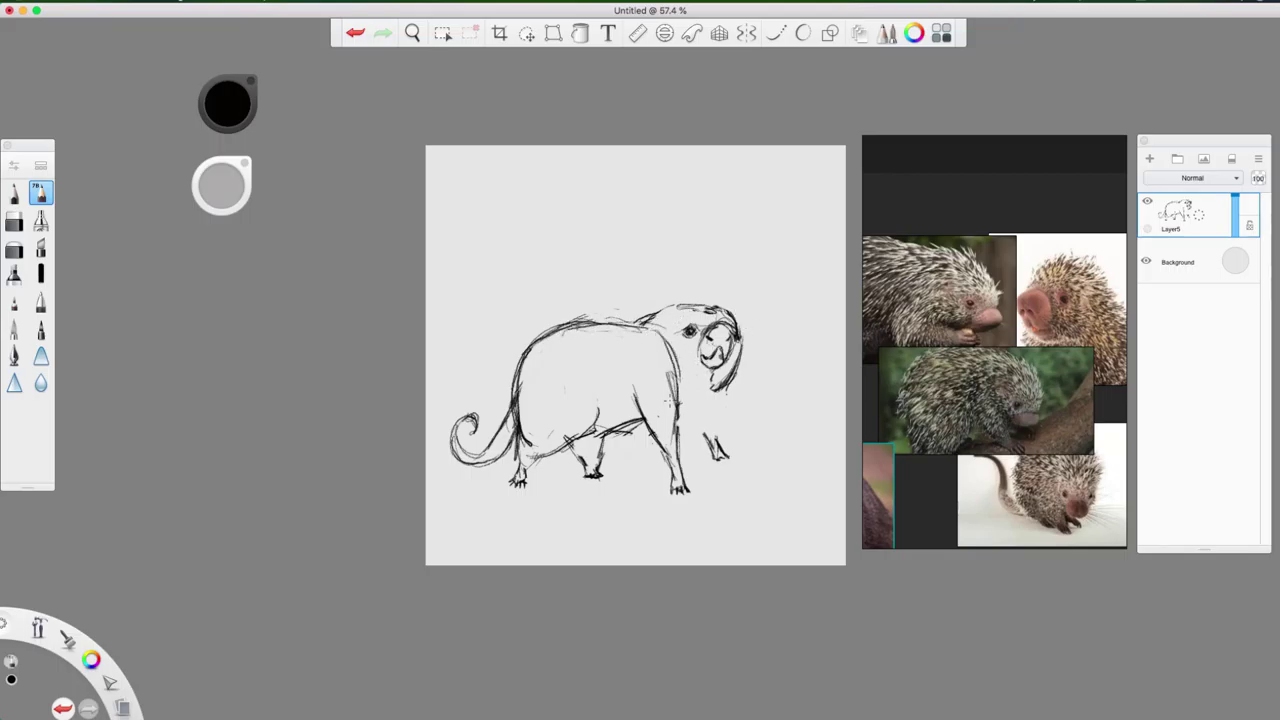
pyautogui.press('e')
pyautogui.moveTo(678, 332)
pyautogui.mouseDown()
pyautogui.moveTo(654, 316)
pyautogui.moveTo(676, 306)
pyautogui.moveTo(632, 322)
pyautogui.mouseUp()
pyautogui.press('e')
# Step: Lasso the head, rotate it counterclockwise and move it slightly down in front of the shoulder
pyautogui.click(527, 33)
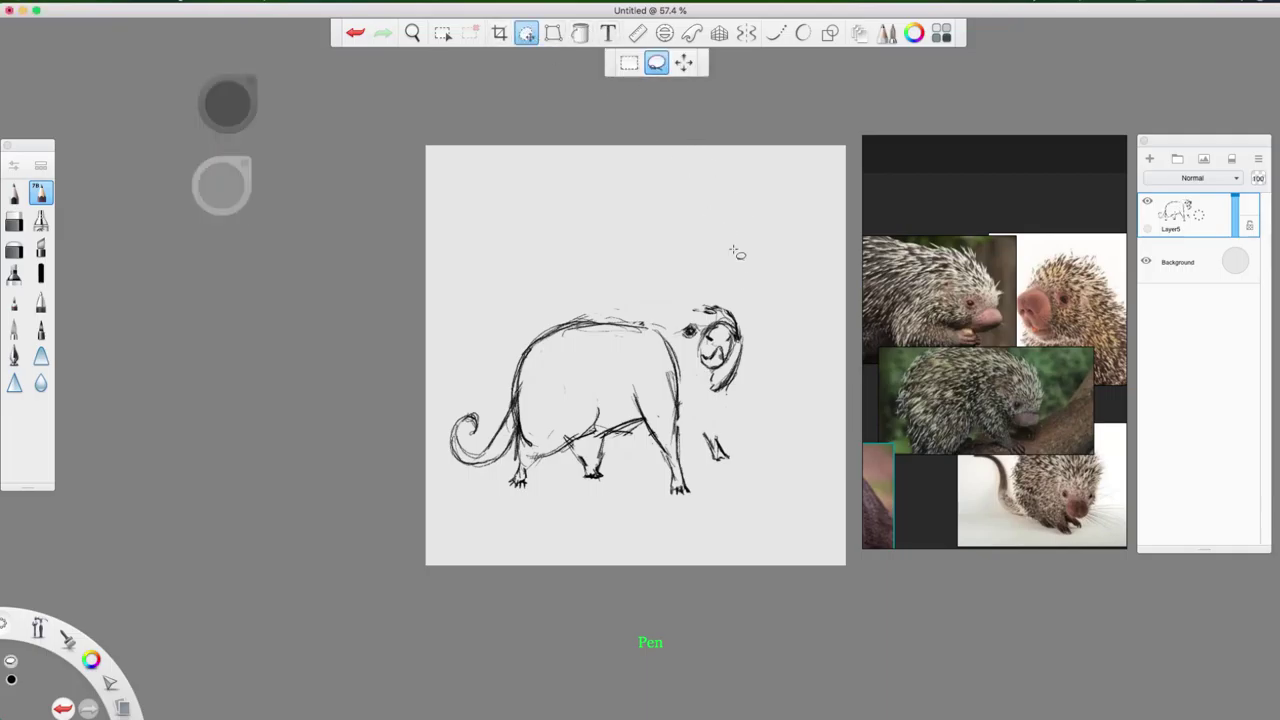
pyautogui.moveTo(750, 296)
pyautogui.mouseDown()
pyautogui.moveTo(726, 290)
pyautogui.moveTo(681, 350)
pyautogui.moveTo(775, 322)
pyautogui.mouseUp()
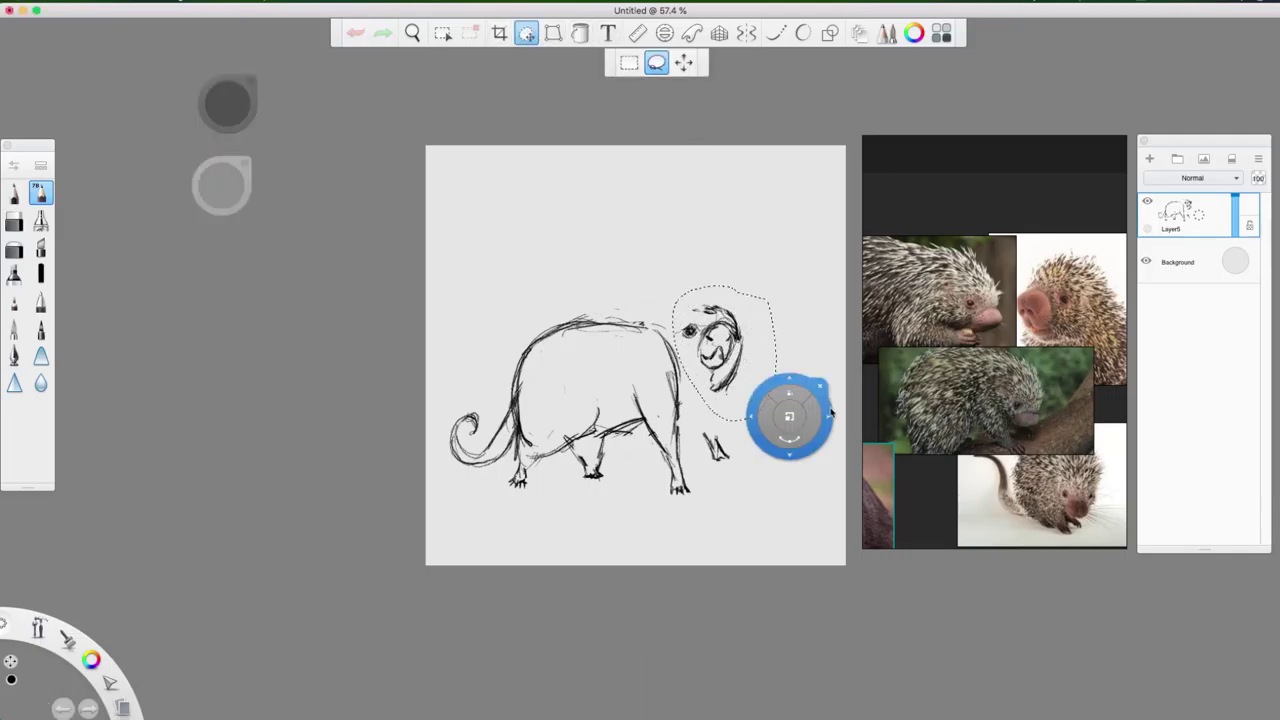
pyautogui.moveTo(843, 429)
pyautogui.mouseDown()
pyautogui.moveTo(834, 451)
pyautogui.moveTo(832, 421)
pyautogui.moveTo(858, 391)
pyautogui.moveTo(846, 354)
pyautogui.mouseUp()
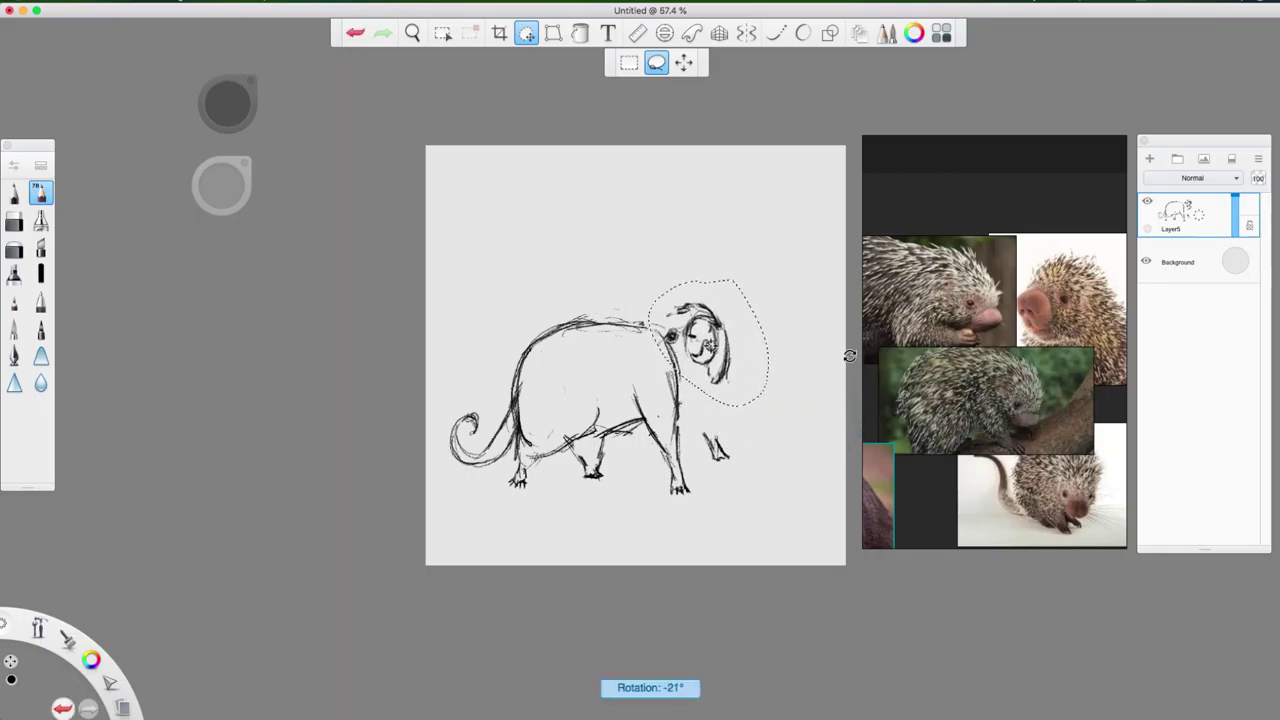
pyautogui.moveTo(850, 417)
pyautogui.mouseDown()
pyautogui.moveTo(837, 380)
pyautogui.moveTo(853, 412)
pyautogui.moveTo(852, 470)
pyautogui.moveTo(875, 499)
pyautogui.mouseUp()
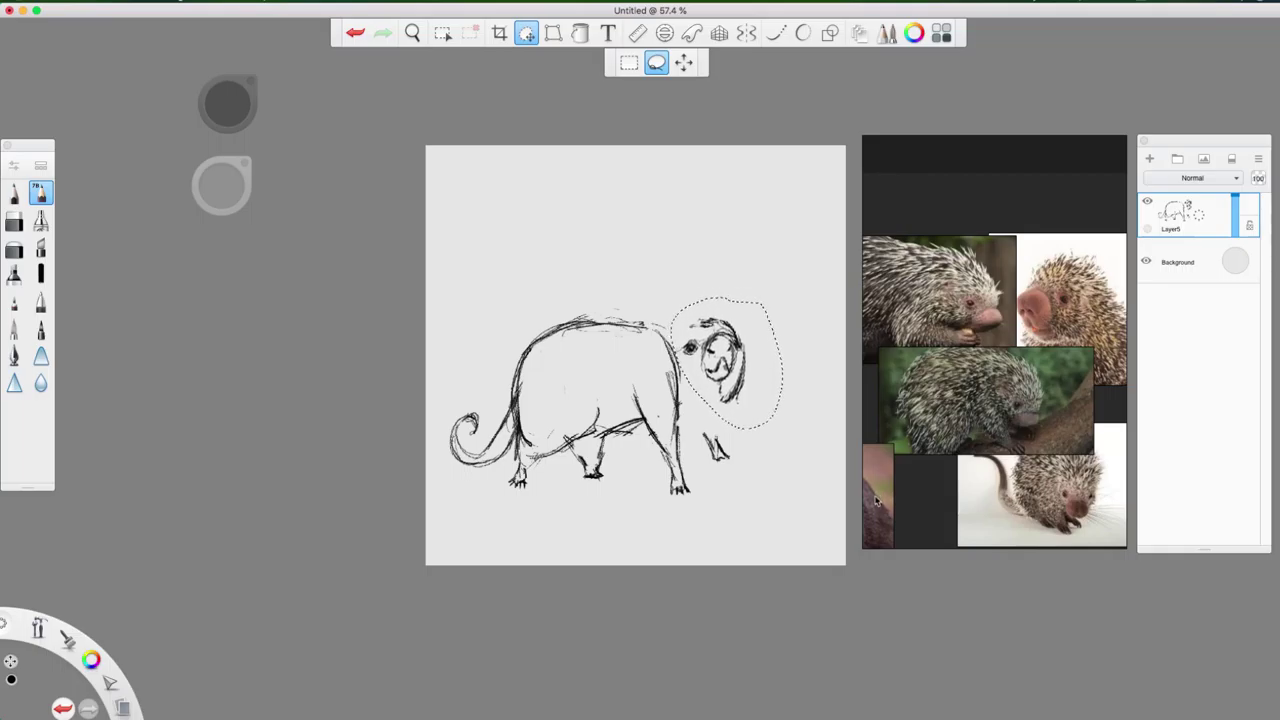
pyautogui.moveTo(848, 438)
pyautogui.mouseDown()
pyautogui.moveTo(828, 408)
pyautogui.moveTo(855, 432)
pyautogui.mouseUp()
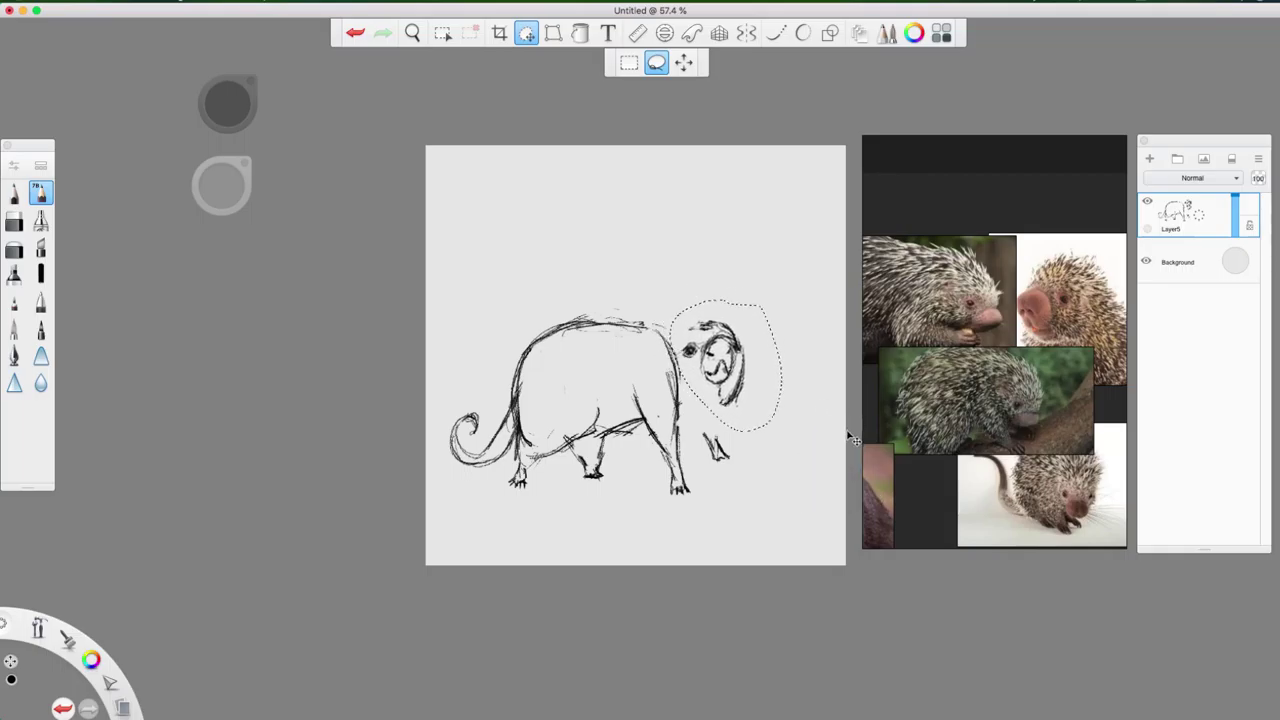
pyautogui.click(809, 348)
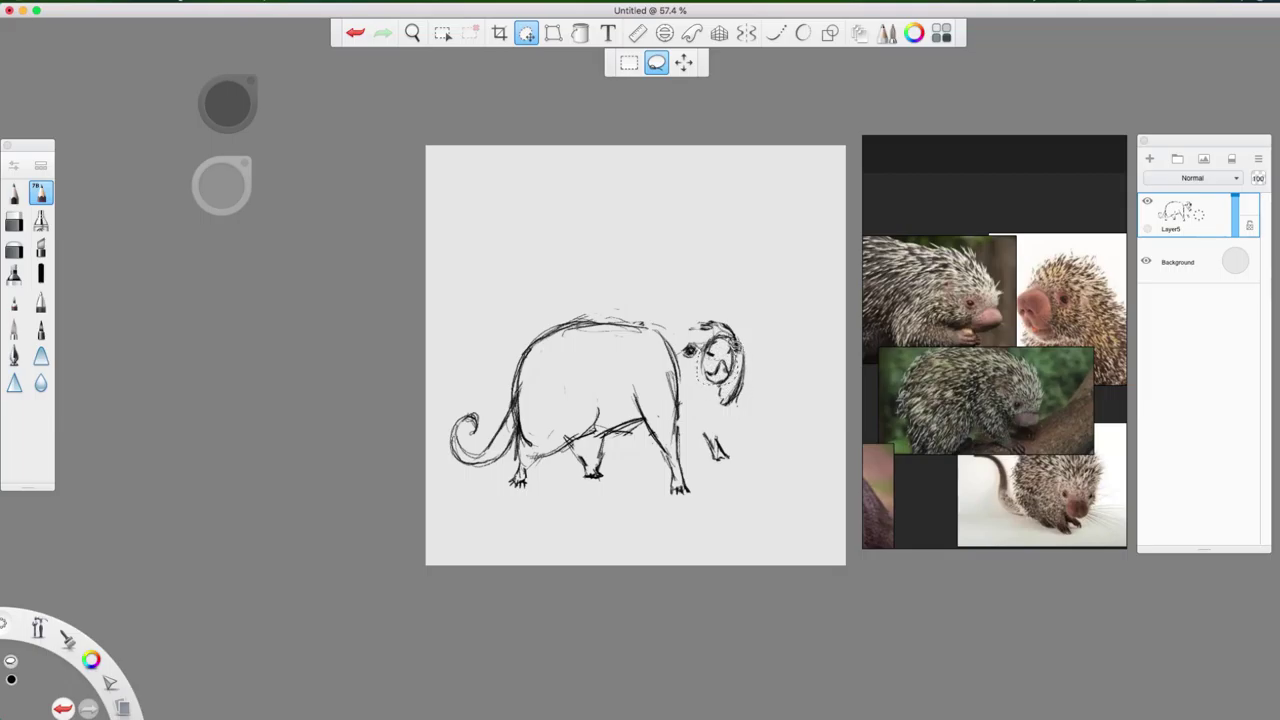
# Step: Lasso the snout, enlarge it slightly and shift it down on the face
pyautogui.moveTo(720, 347)
pyautogui.mouseDown()
pyautogui.moveTo(700, 343)
pyautogui.moveTo(728, 294)
pyautogui.moveTo(760, 280)
pyautogui.mouseUp()
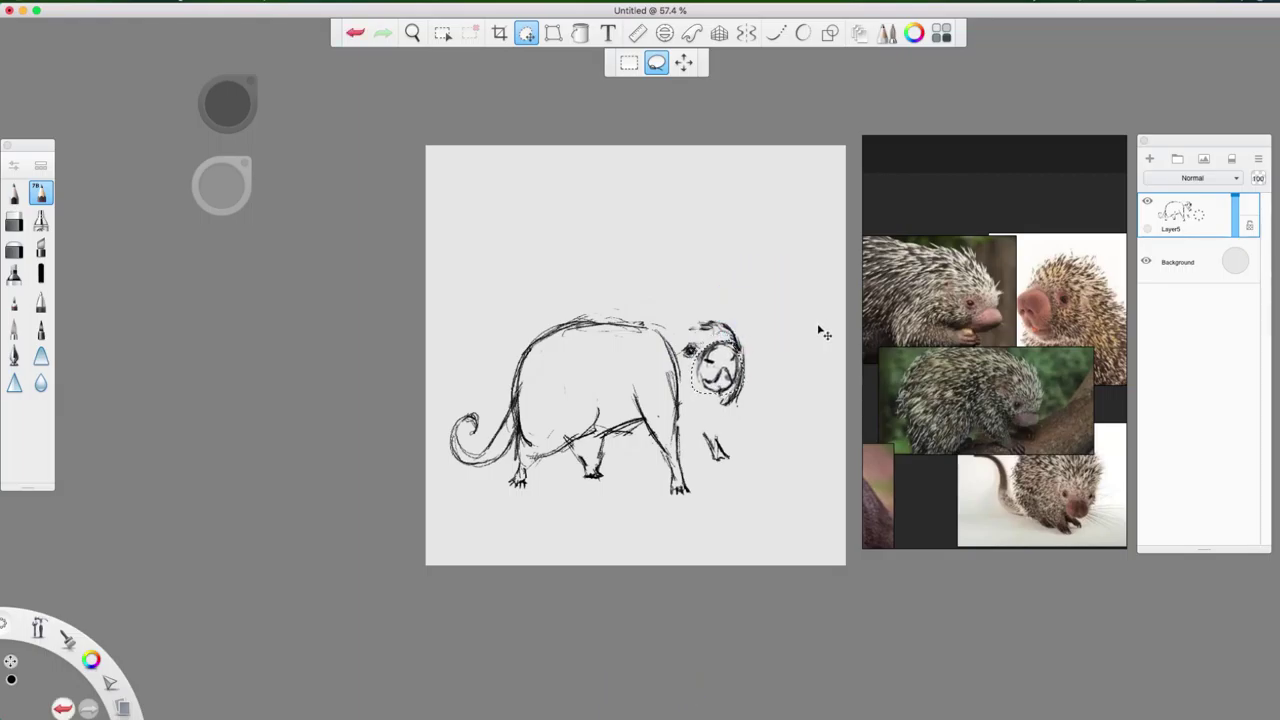
pyautogui.moveTo(819, 327); pyautogui.dragTo(821, 330)
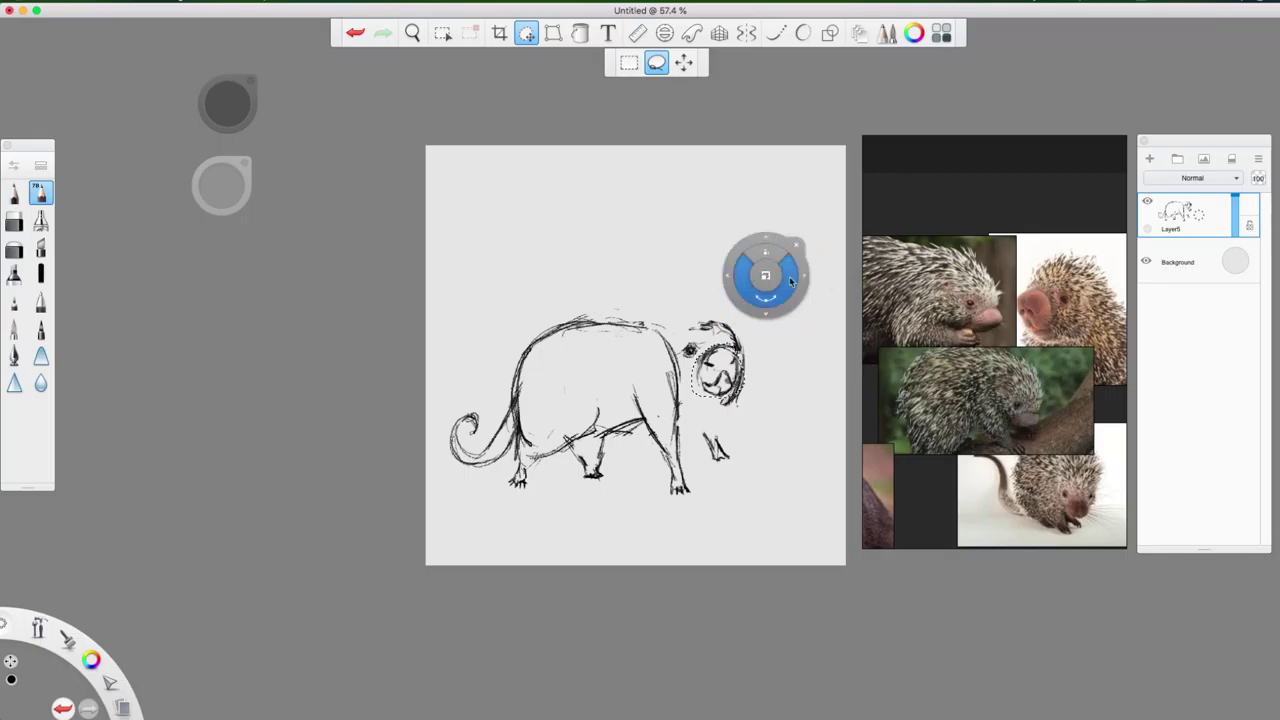
pyautogui.moveTo(783, 275); pyautogui.dragTo(794, 289)
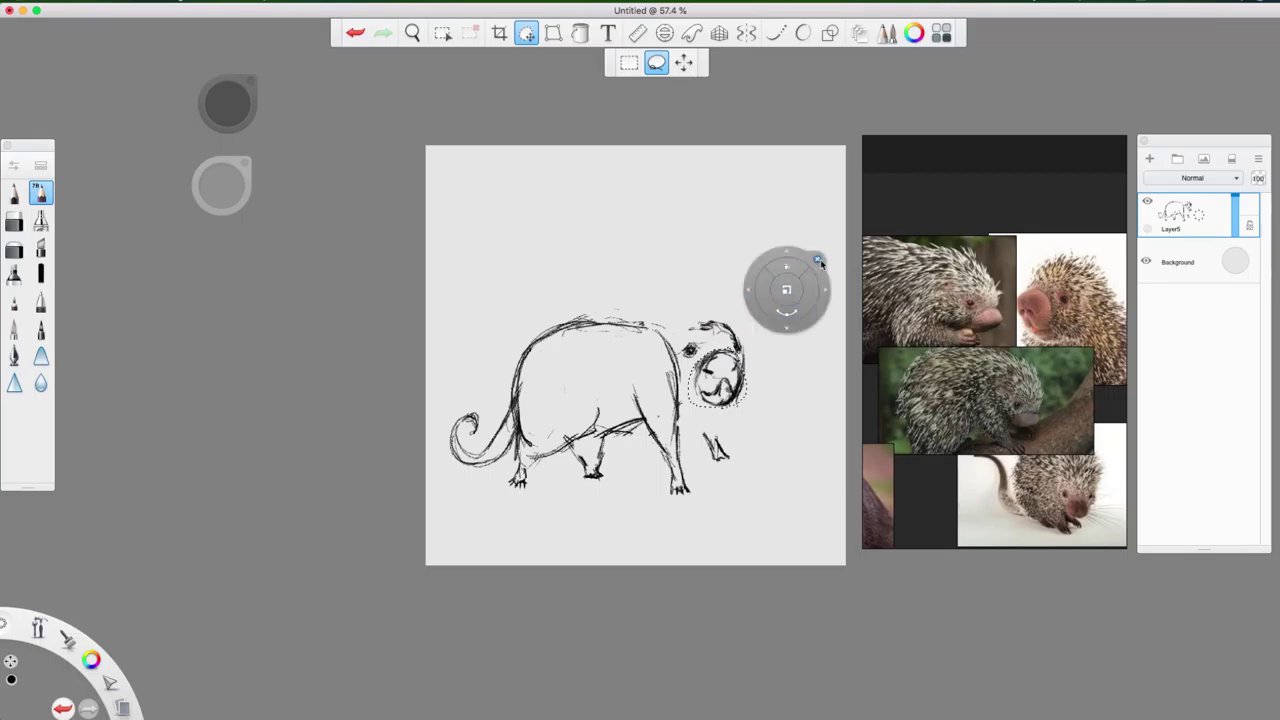
pyautogui.click(819, 261)
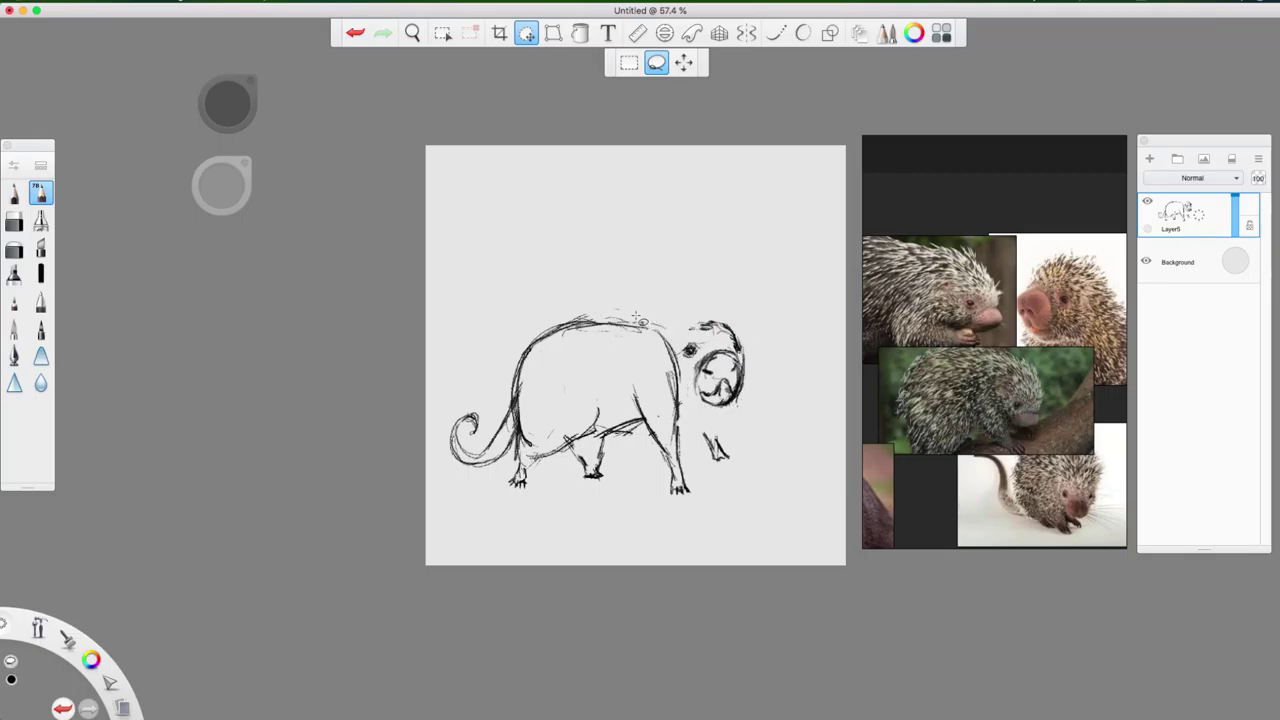
# Step: Connect the head to the back with a neck line, and draw the chin and upper far front leg
pyautogui.press('e')
pyautogui.click(527, 36)
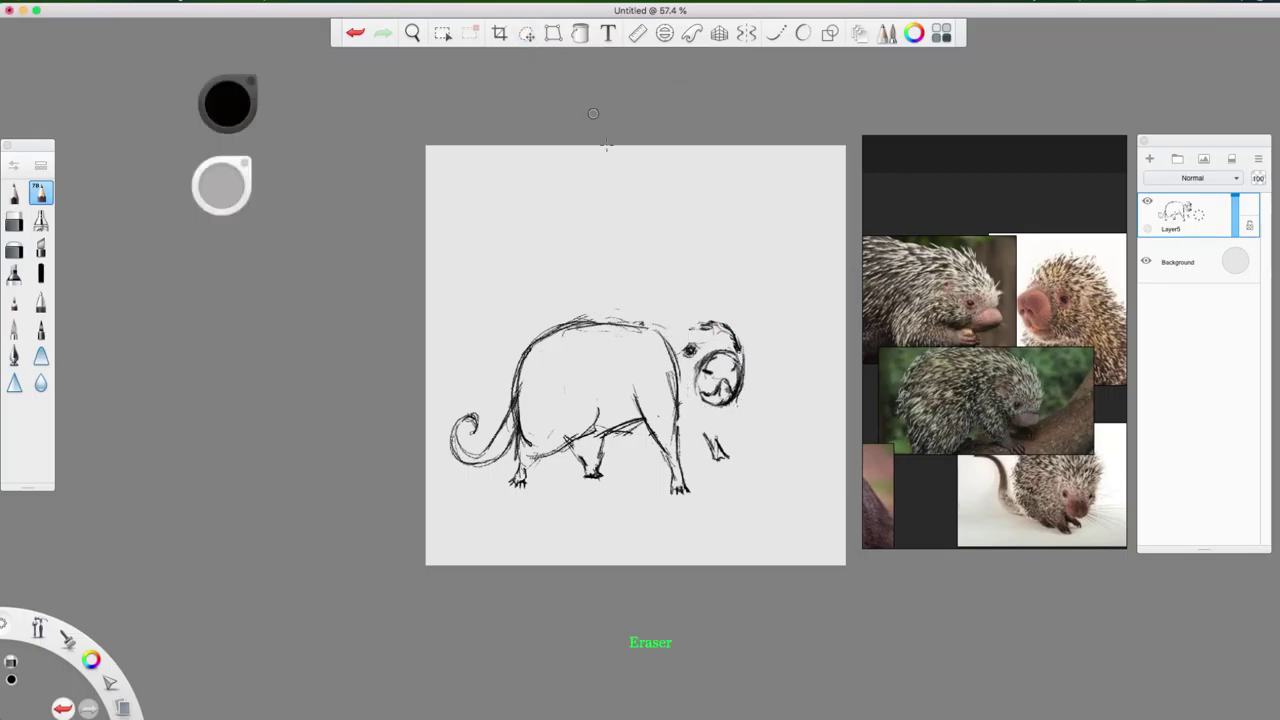
pyautogui.press('e')
pyautogui.moveTo(675, 327)
pyautogui.mouseDown()
pyautogui.moveTo(650, 324)
pyautogui.moveTo(690, 334)
pyautogui.moveTo(644, 332)
pyautogui.moveTo(688, 332)
pyautogui.mouseUp()
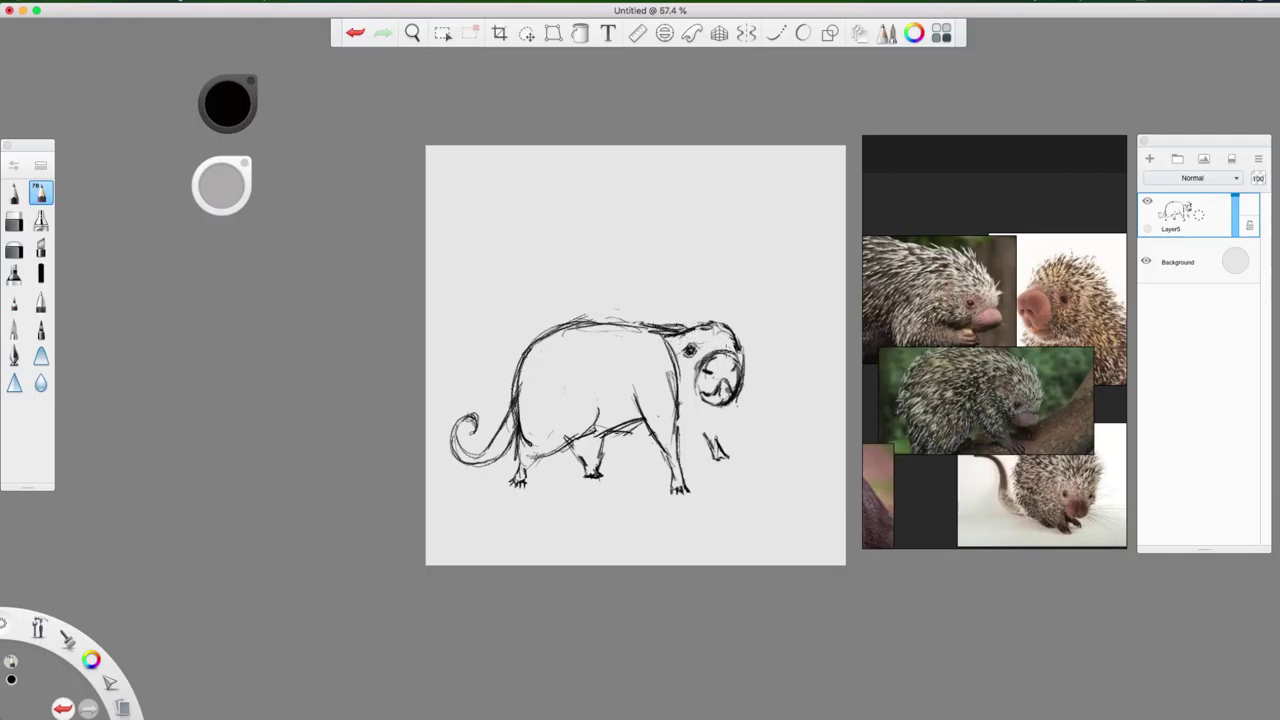
pyautogui.moveTo(690, 420)
pyautogui.mouseDown()
pyautogui.moveTo(742, 398)
pyautogui.moveTo(700, 432)
pyautogui.moveTo(724, 456)
pyautogui.mouseUp()
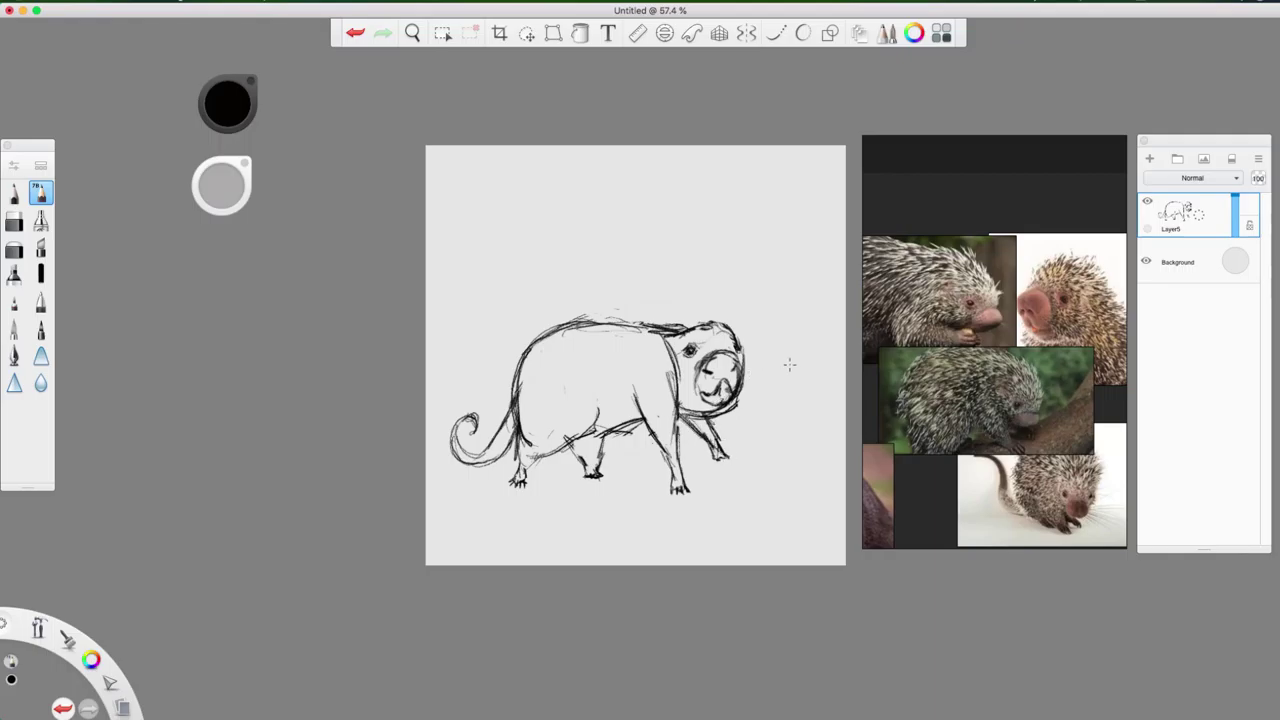
# Step: Clean up the stray lines around the belly and redraw its underside between the hind and front legs
pyautogui.press('e')
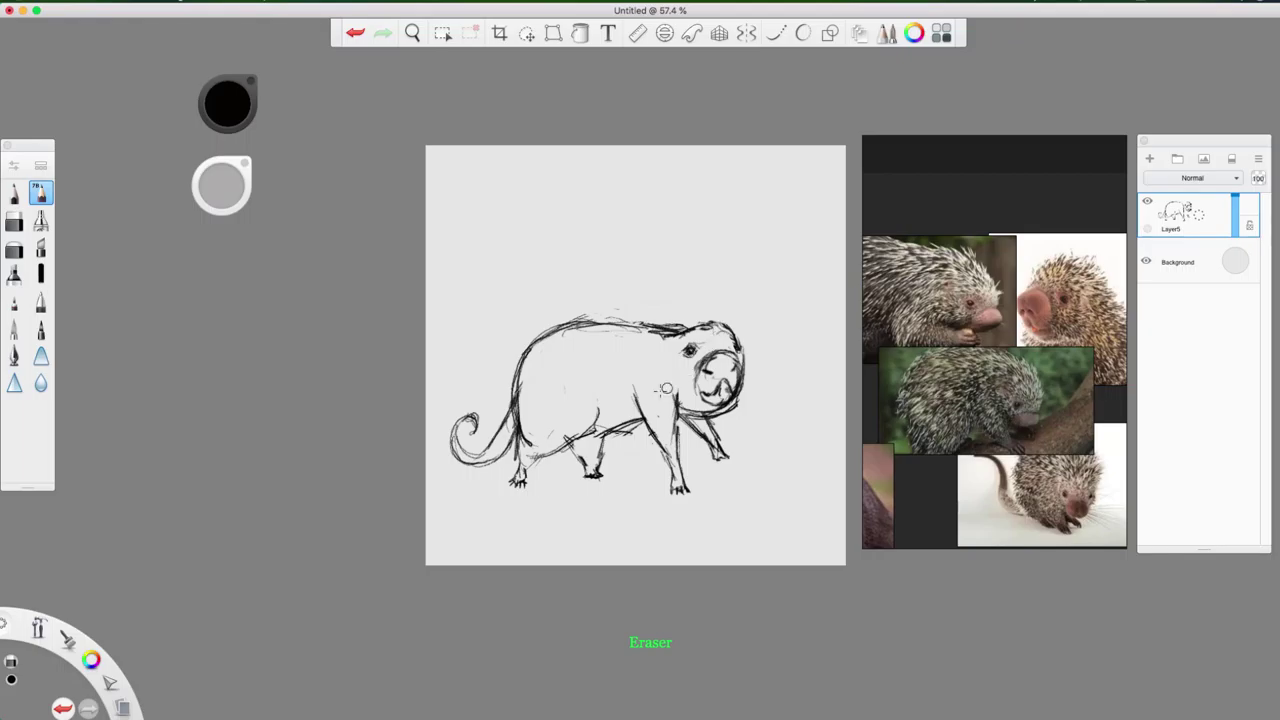
pyautogui.press('e')
pyautogui.moveTo(596, 434); pyautogui.dragTo(647, 422)
pyautogui.press('e')
pyautogui.press('e')
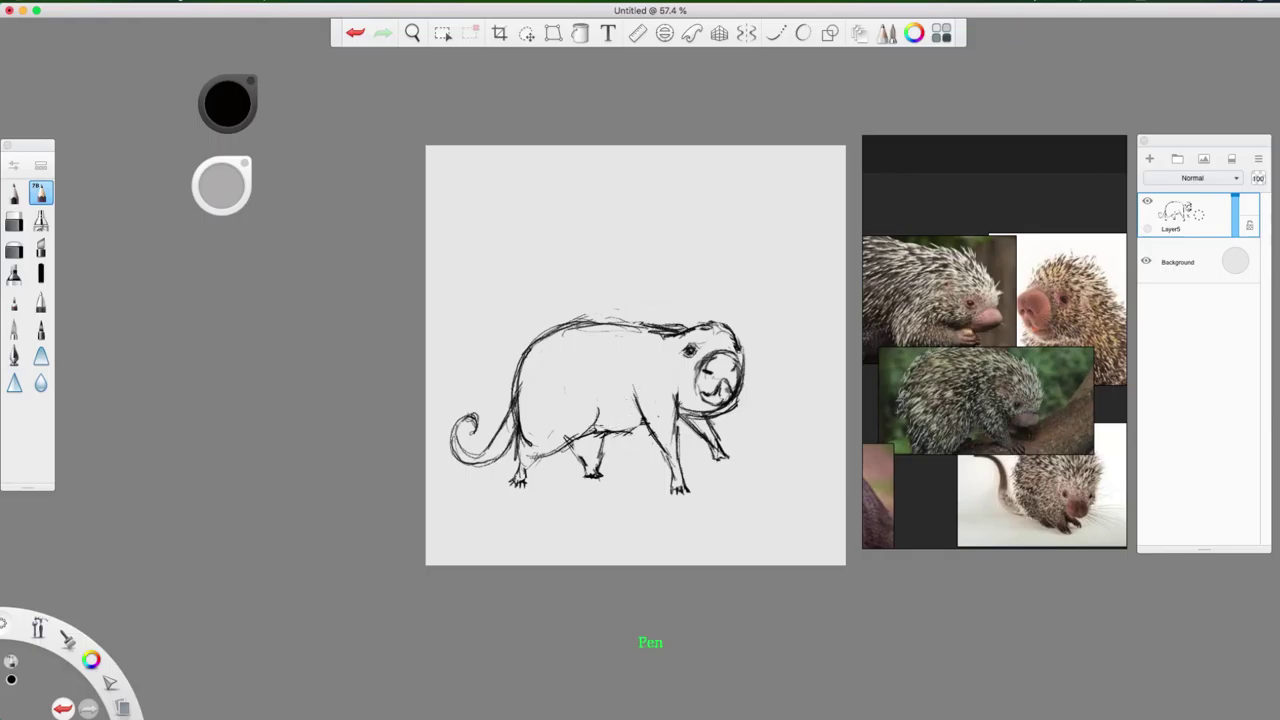
pyautogui.moveTo(592, 432)
pyautogui.mouseDown()
pyautogui.moveTo(652, 414)
pyautogui.moveTo(640, 421)
pyautogui.mouseUp()
# Step: Erase the dipped neck line and redraw the back as one smooth raised arch from rump to forehead
pyautogui.press('e')
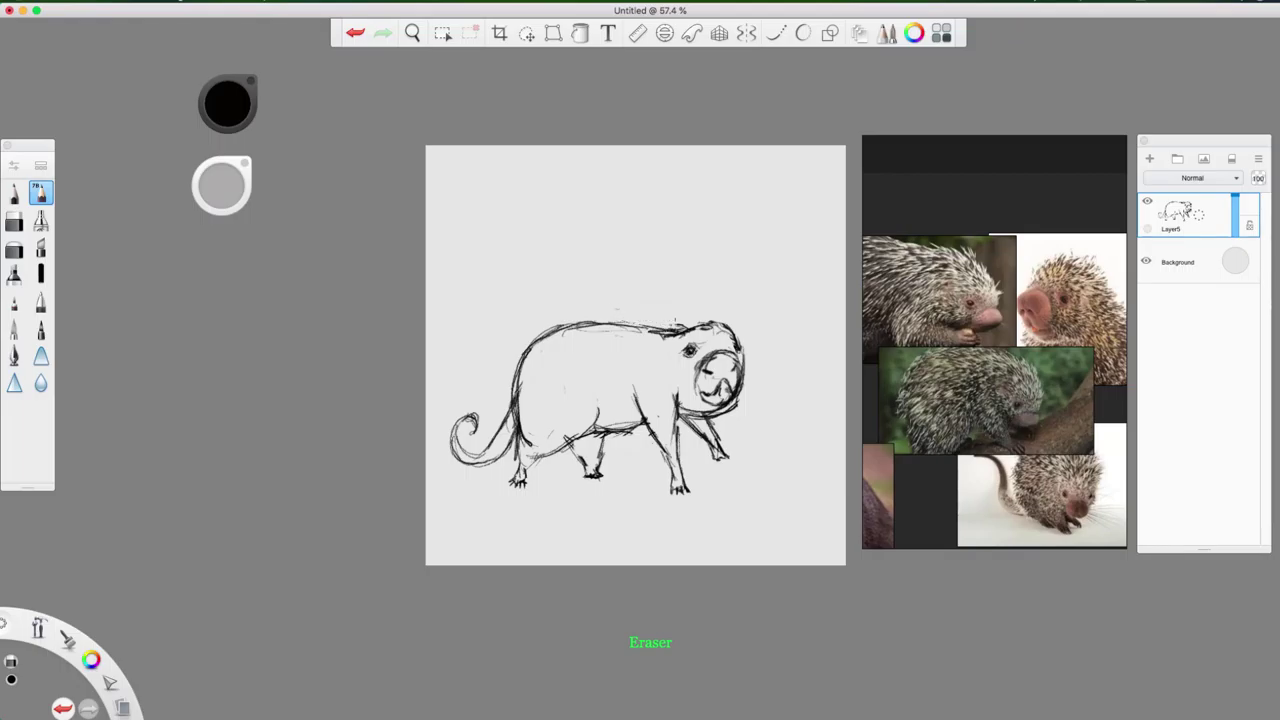
pyautogui.moveTo(675, 323)
pyautogui.mouseDown()
pyautogui.moveTo(627, 319)
pyautogui.moveTo(660, 329)
pyautogui.mouseUp()
pyautogui.press('e')
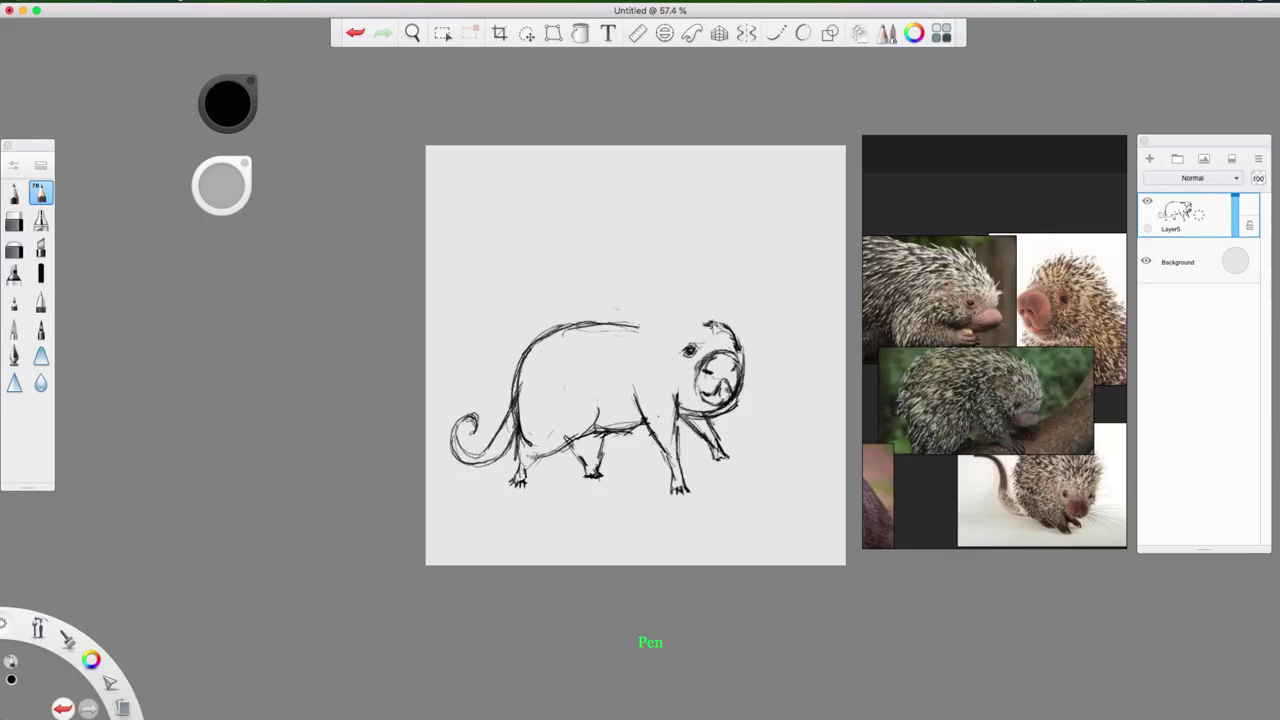
pyautogui.moveTo(733, 337)
pyautogui.mouseDown()
pyautogui.moveTo(630, 311)
pyautogui.moveTo(540, 330)
pyautogui.mouseUp()
pyautogui.press('e')
pyautogui.moveTo(638, 329)
pyautogui.mouseDown()
pyautogui.moveTo(576, 327)
pyautogui.moveTo(610, 321)
pyautogui.mouseUp()
pyautogui.press('e')
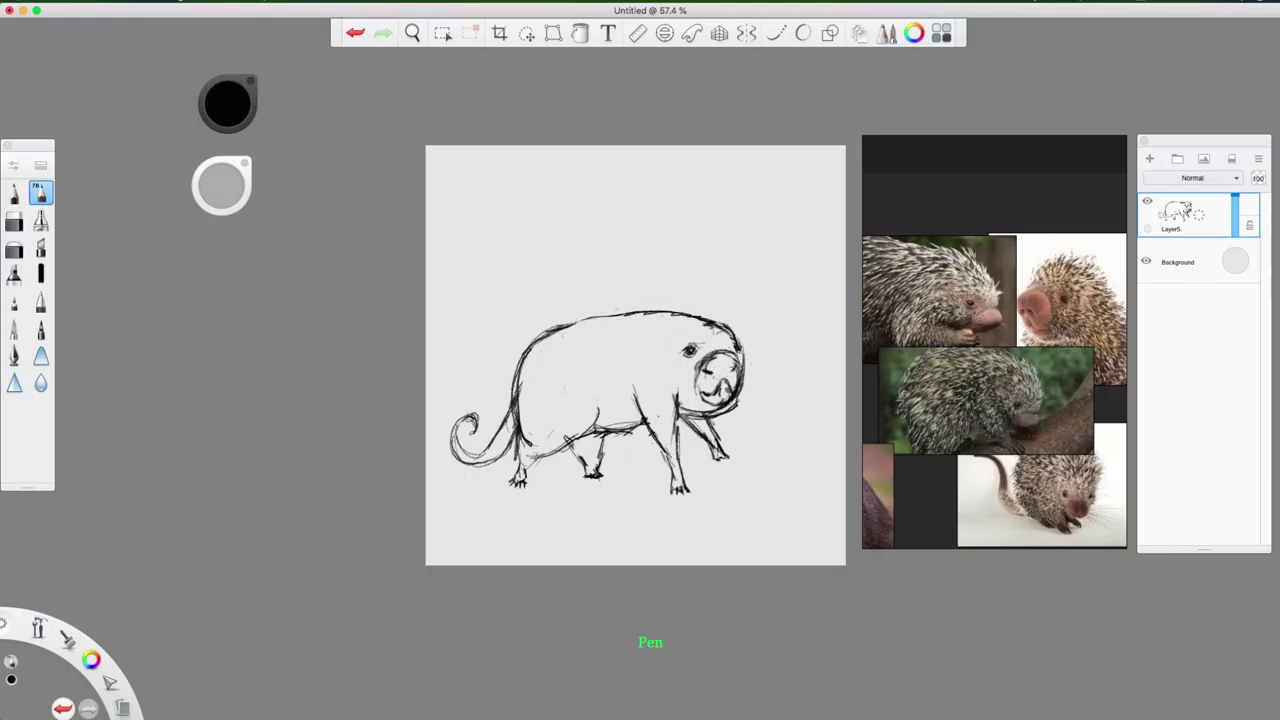
pyautogui.moveTo(660, 308)
pyautogui.mouseDown()
pyautogui.moveTo(548, 340)
pyautogui.moveTo(668, 310)
pyautogui.mouseUp()
# Step: Erase the heavy chin line below the snout and redraw the upper far front leg to meet the chest
pyautogui.press('e')
pyautogui.moveTo(695, 412)
pyautogui.mouseDown()
pyautogui.moveTo(730, 408)
pyautogui.moveTo(732, 390)
pyautogui.moveTo(697, 402)
pyautogui.moveTo(718, 442)
pyautogui.mouseUp()
pyautogui.press('e')
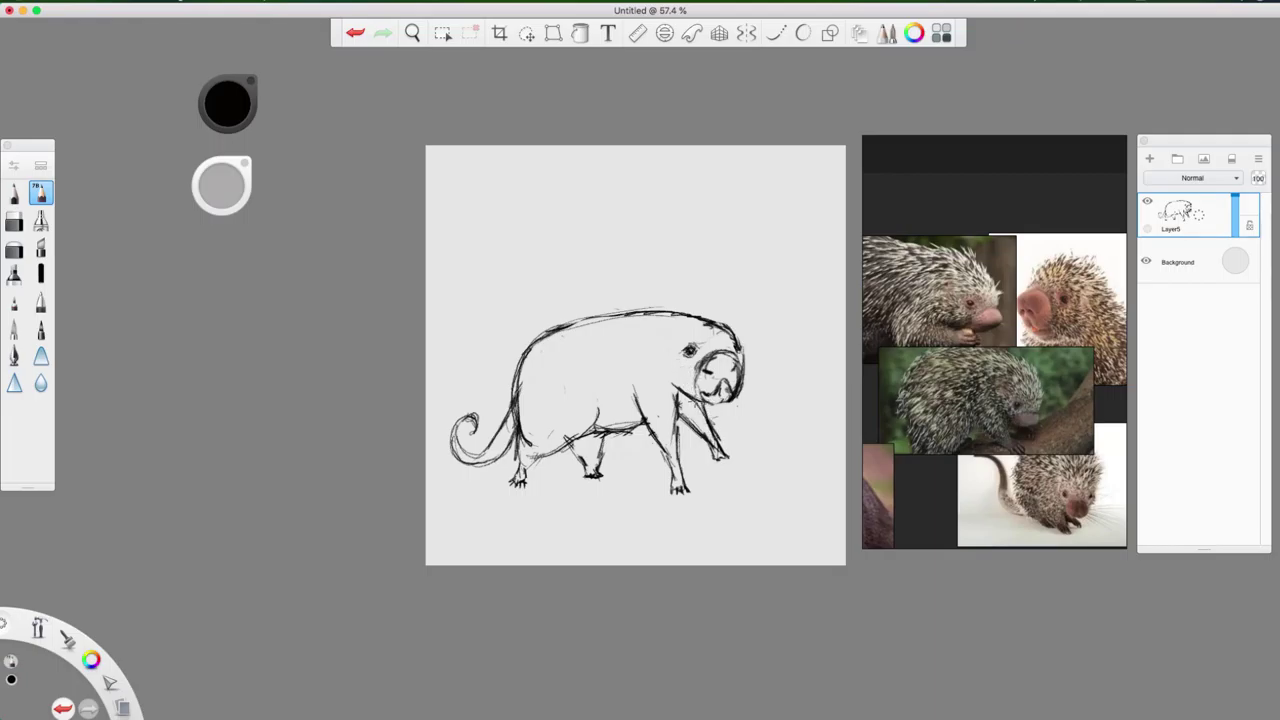
pyautogui.moveTo(680, 396)
pyautogui.mouseDown()
pyautogui.moveTo(686, 418)
pyautogui.moveTo(698, 410)
pyautogui.moveTo(684, 396)
pyautogui.moveTo(677, 410)
pyautogui.mouseUp()
pyautogui.press('e')
pyautogui.press('e')
# Step: Lower the sketch layer's opacity, then add a new layer and place it beneath the sketch
pyautogui.moveTo(1236, 207); pyautogui.dragTo(1235, 205)
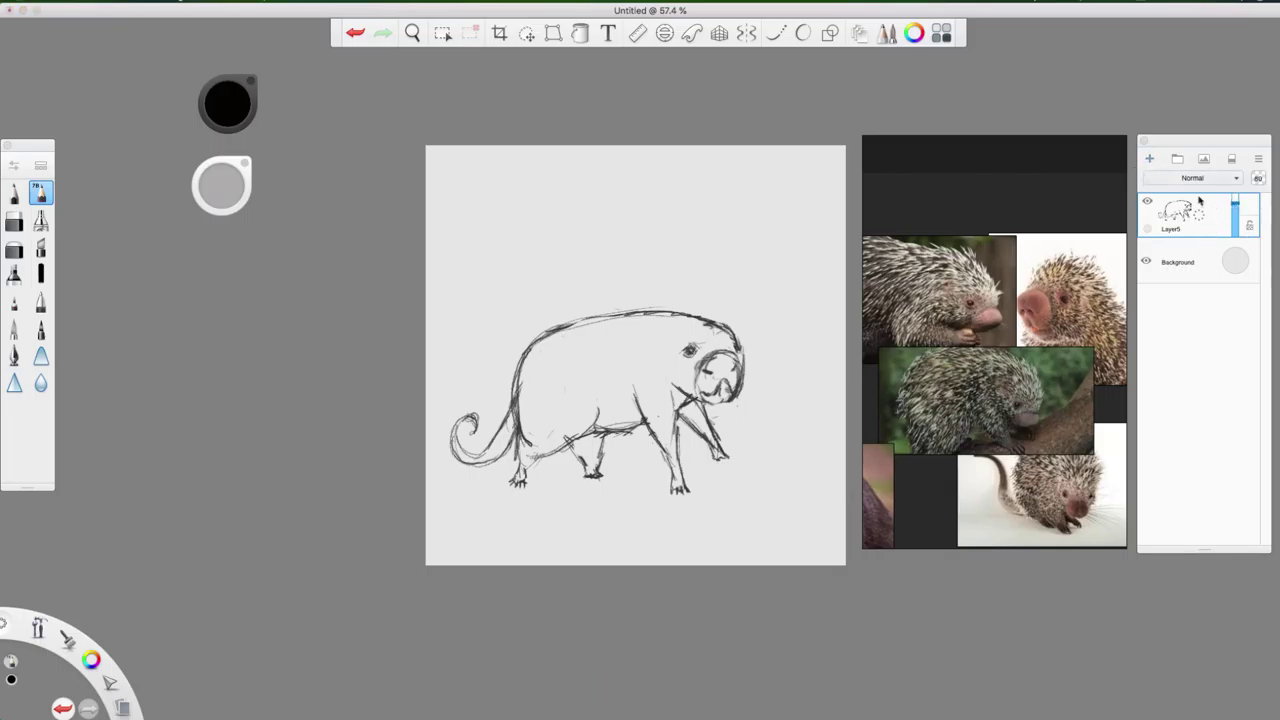
pyautogui.click(1149, 158)
pyautogui.click(1233, 273)
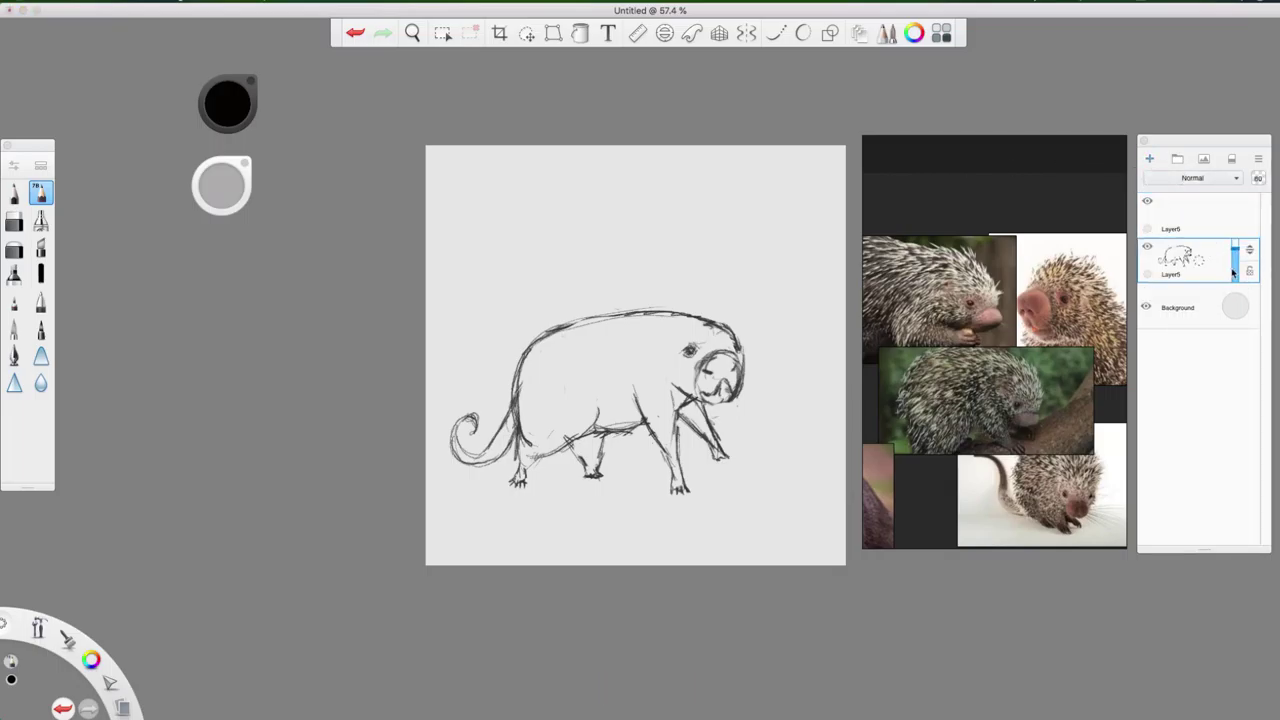
pyautogui.click(1246, 214)
pyautogui.moveTo(1250, 205); pyautogui.dragTo(1210, 307)
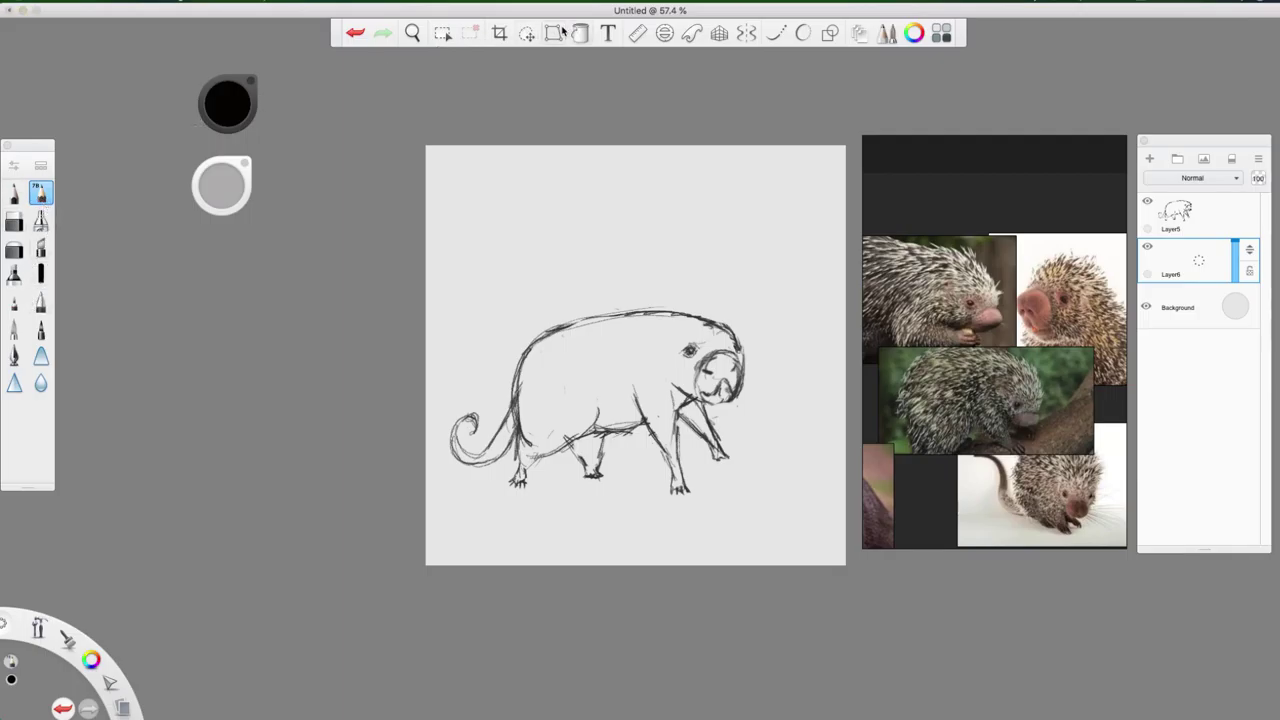
# Step: Draw a freehand lasso selection around the porcupine's outline, following its tail, legs, head and back
pyautogui.click(447, 36)
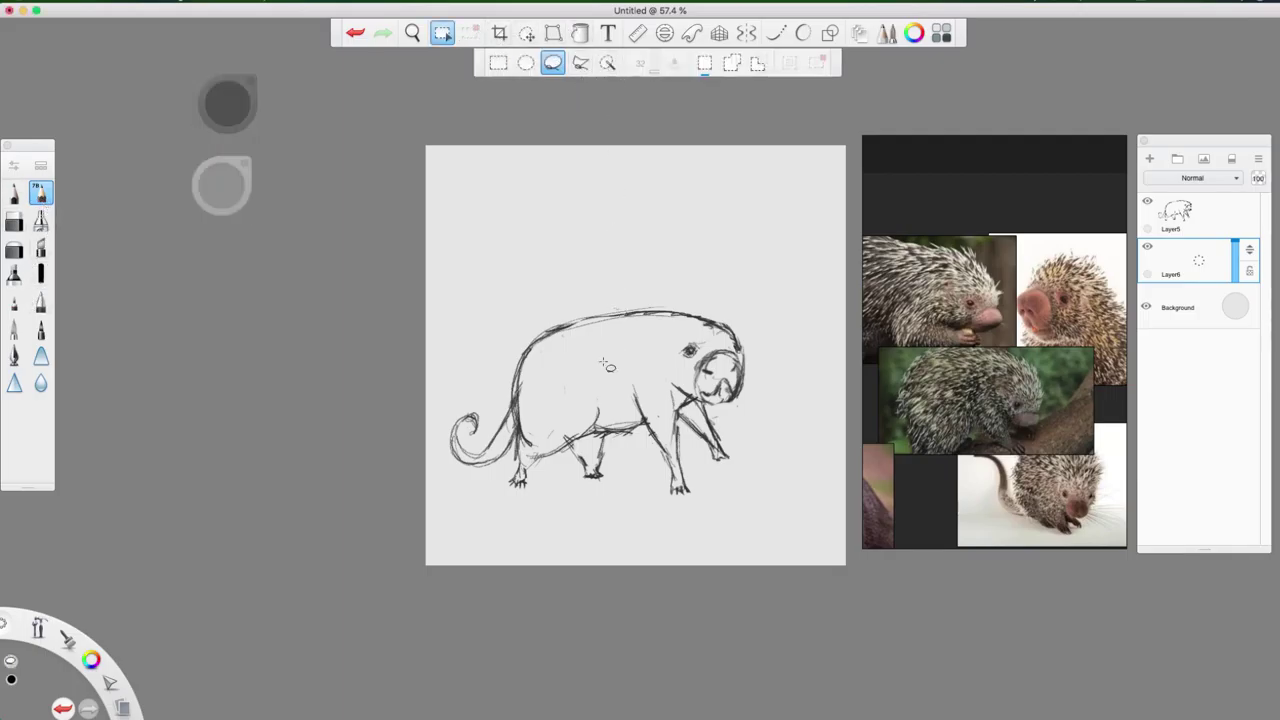
pyautogui.moveTo(562, 364)
pyautogui.mouseDown()
pyautogui.moveTo(548, 342)
pyautogui.moveTo(522, 376)
pyautogui.moveTo(518, 484)
pyautogui.mouseUp()
pyautogui.moveTo(570, 448); pyautogui.dragTo(584, 460)
pyautogui.moveTo(624, 432)
pyautogui.mouseDown()
pyautogui.moveTo(653, 431)
pyautogui.moveTo(679, 491)
pyautogui.mouseUp()
pyautogui.moveTo(744, 350); pyautogui.dragTo(699, 312)
pyautogui.moveTo(550, 334); pyautogui.dragTo(547, 318)
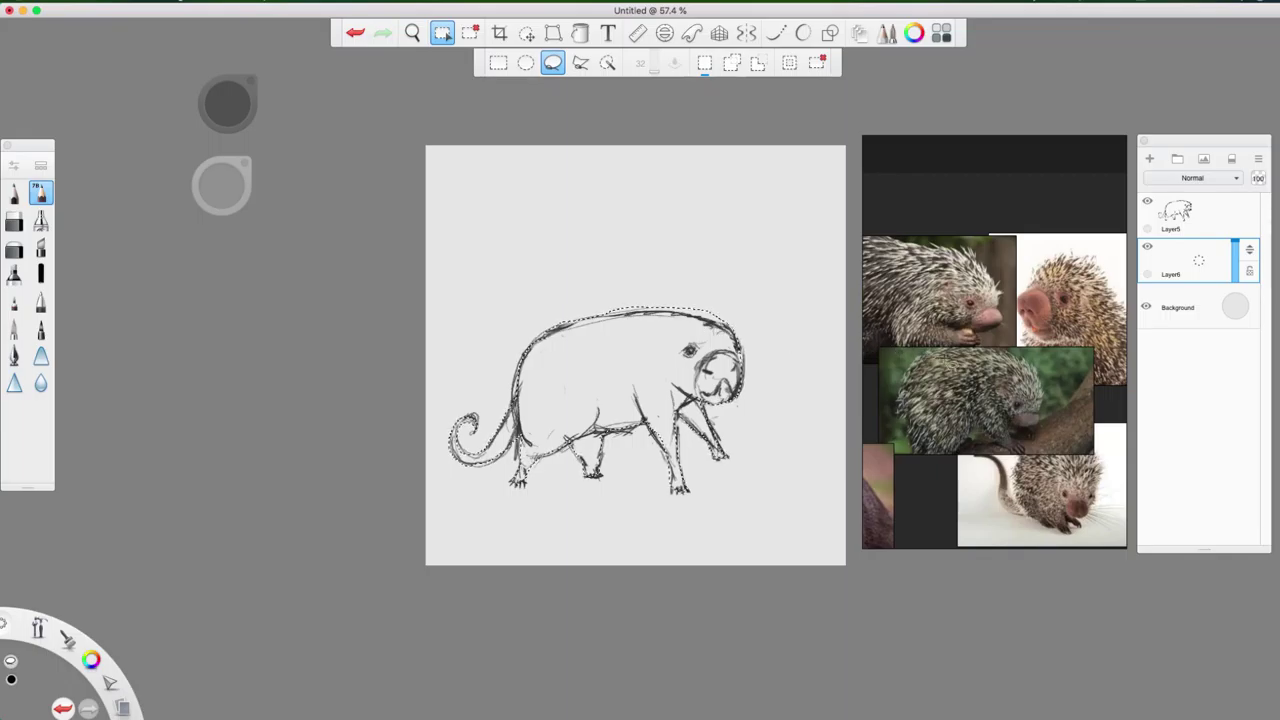
# Step: Fill the selected porcupine silhouette with brown, refill it with a darker brown, and finish with the fill tool and selection
pyautogui.click(580, 33)
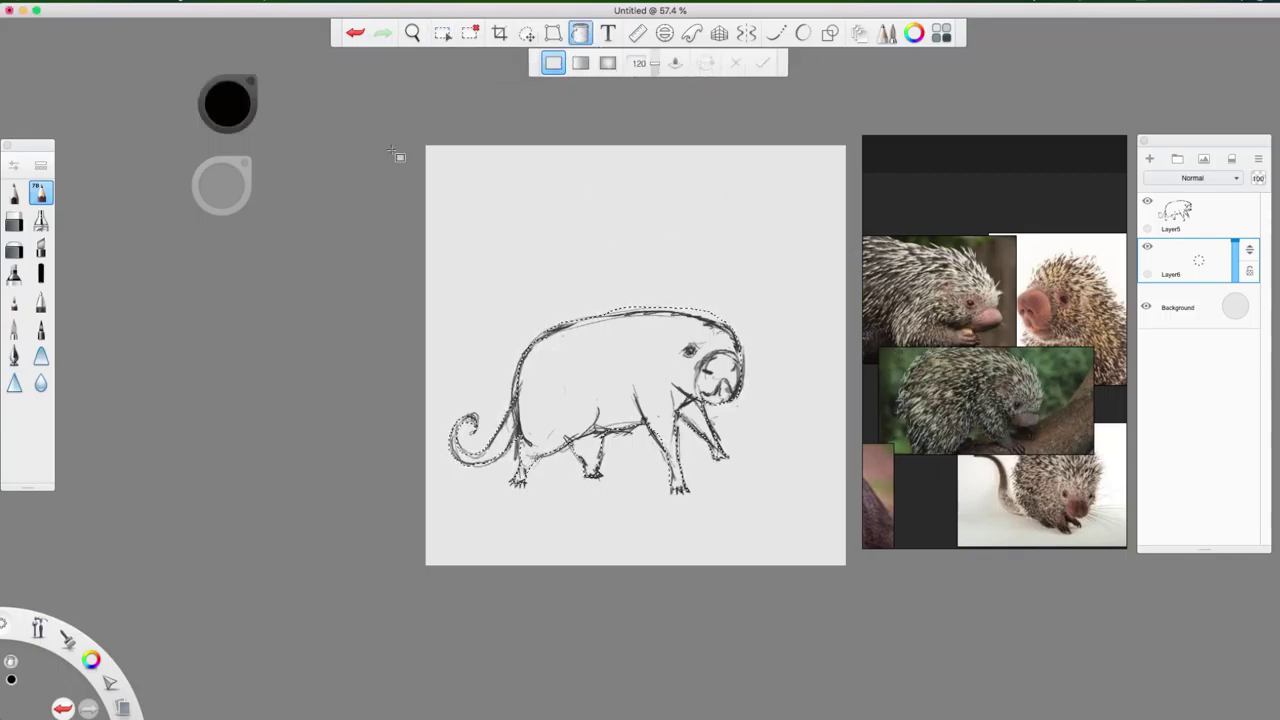
pyautogui.click(228, 103)
pyautogui.click(215, 108)
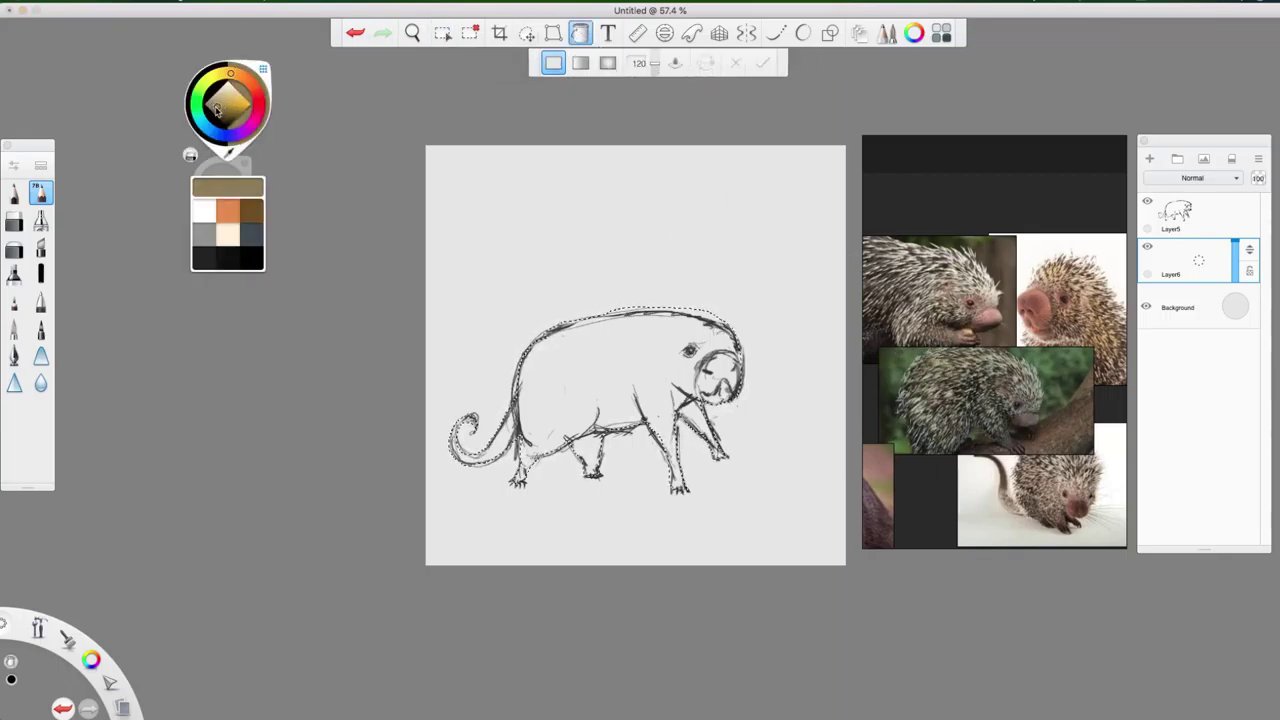
pyautogui.click(586, 401)
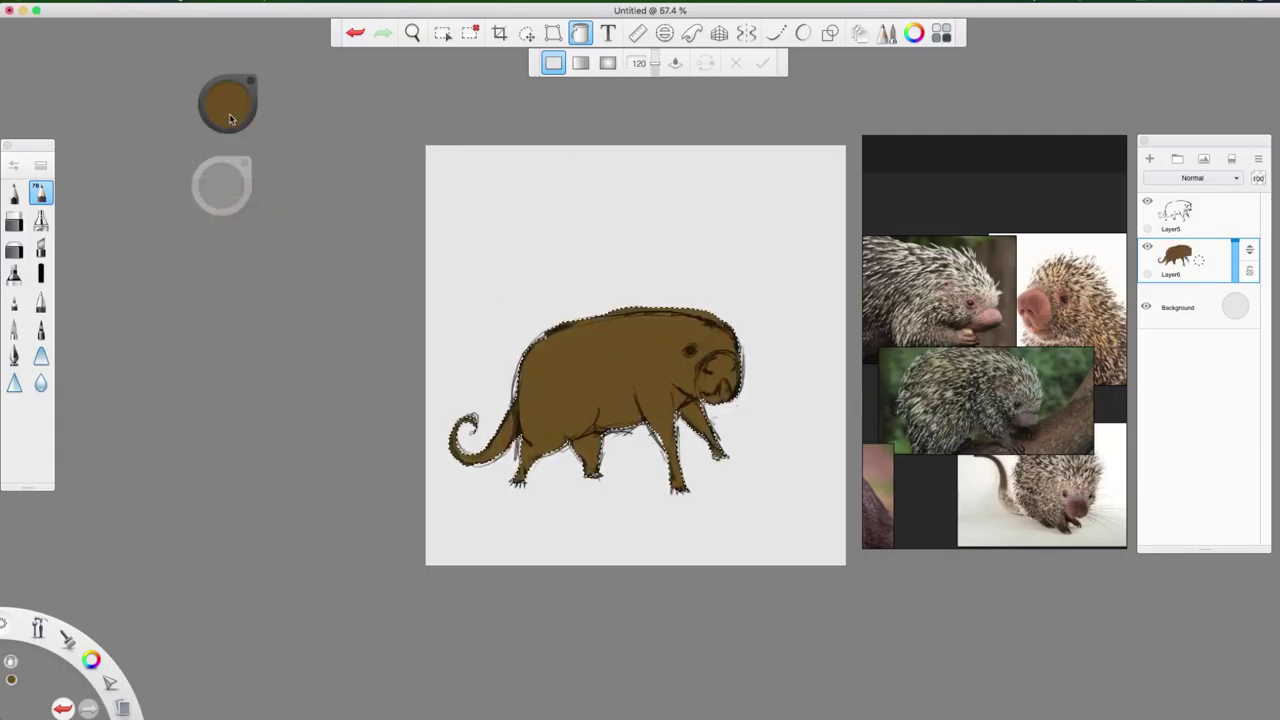
pyautogui.moveTo(237, 117); pyautogui.dragTo(236, 165)
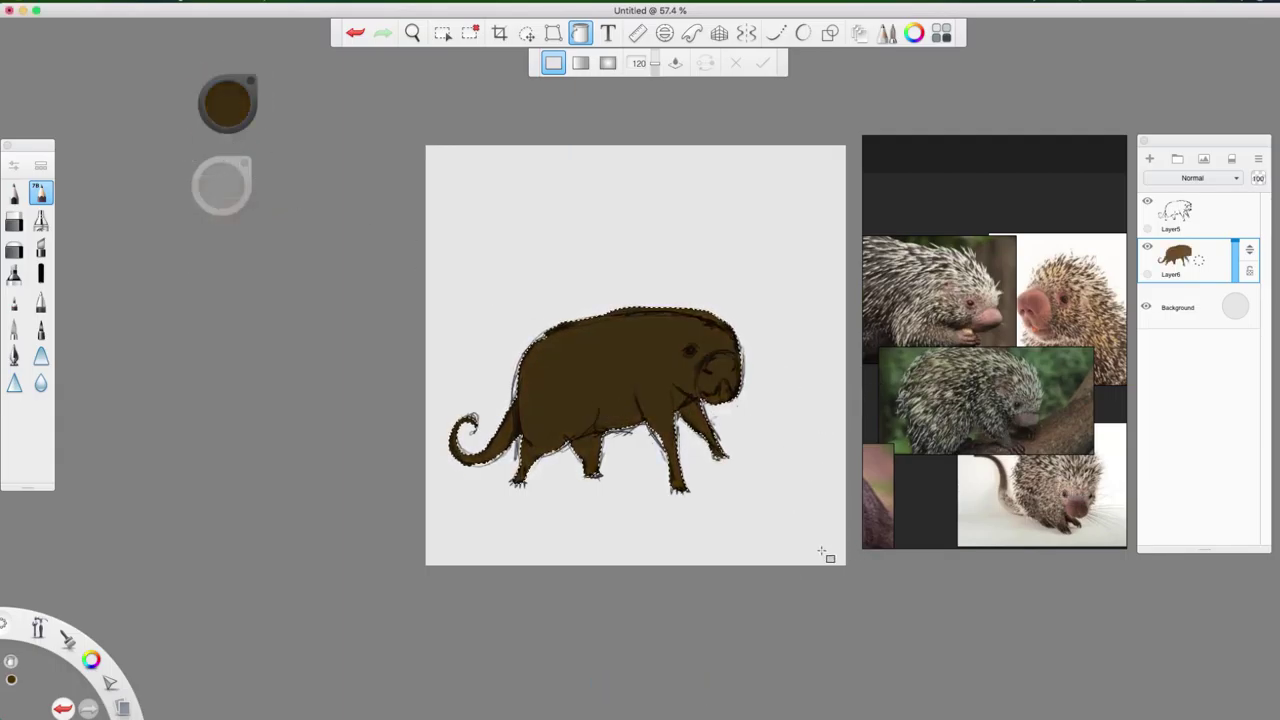
pyautogui.click(580, 33)
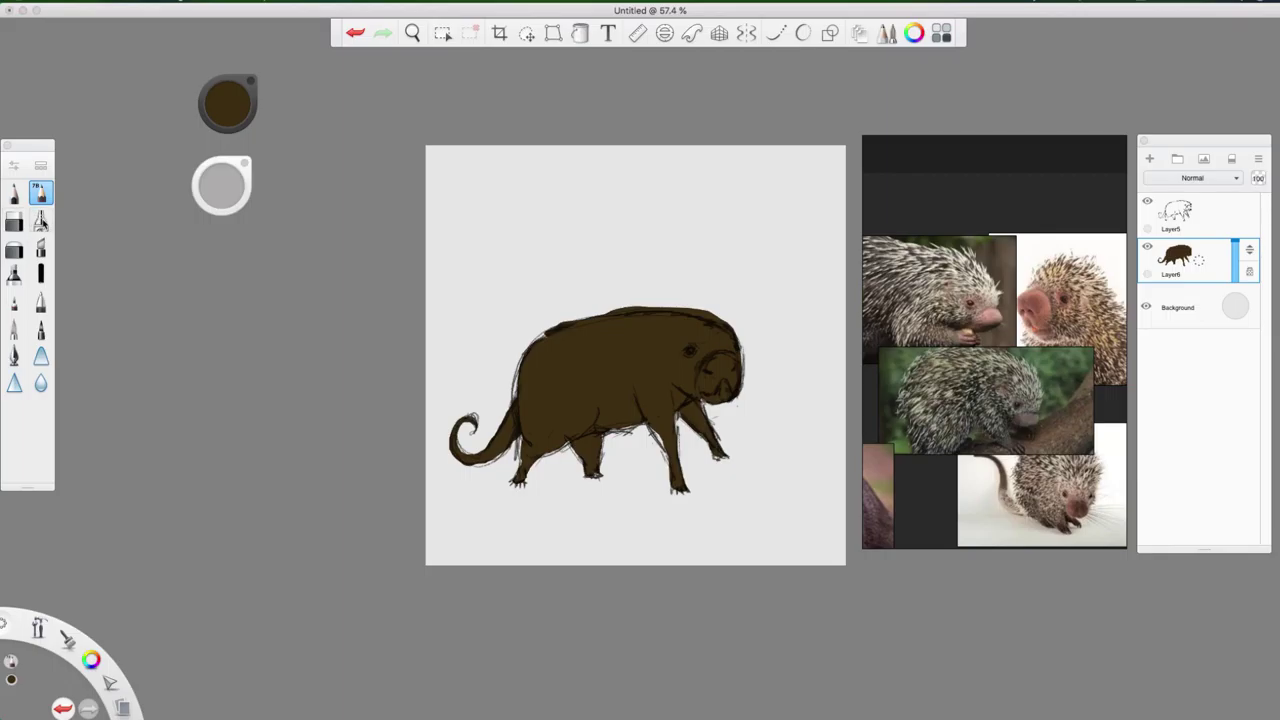
# Step: Airbrush muted brown on the belly, undo the last stroke, and add soft black shading along the underside and around the eye
pyautogui.click(40, 221)
pyautogui.click(225, 112)
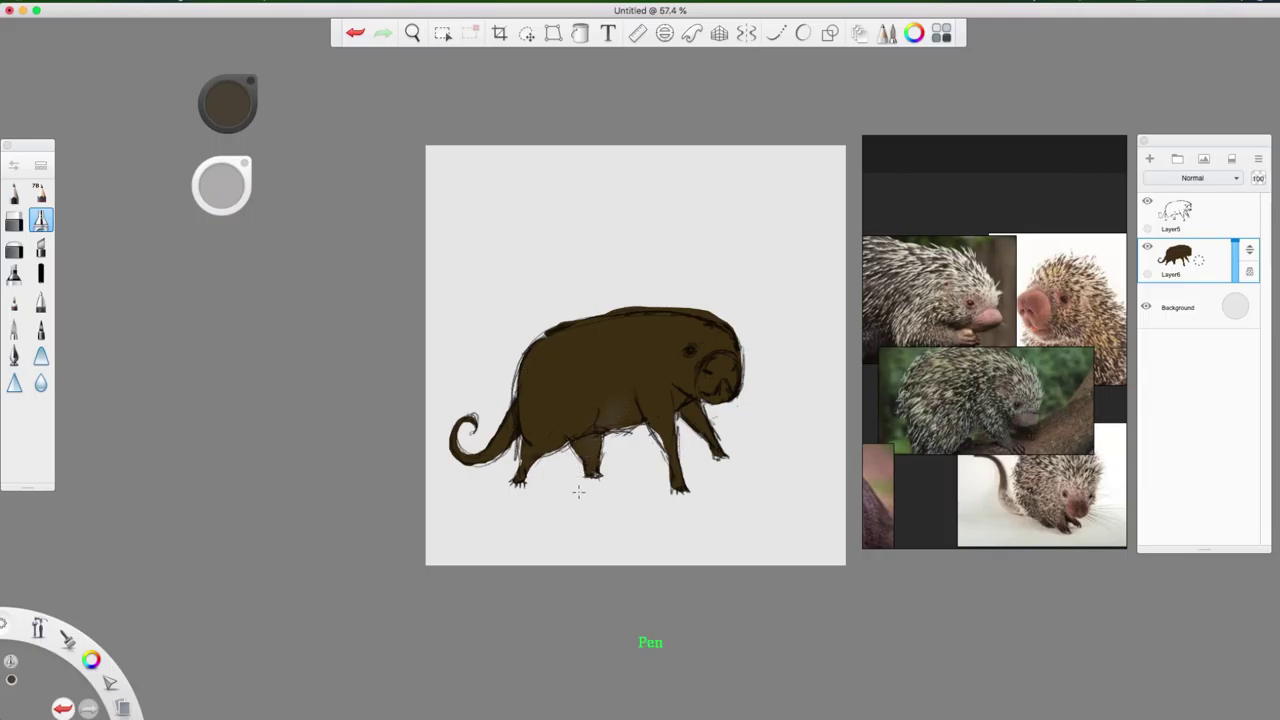
pyautogui.press('super+z')
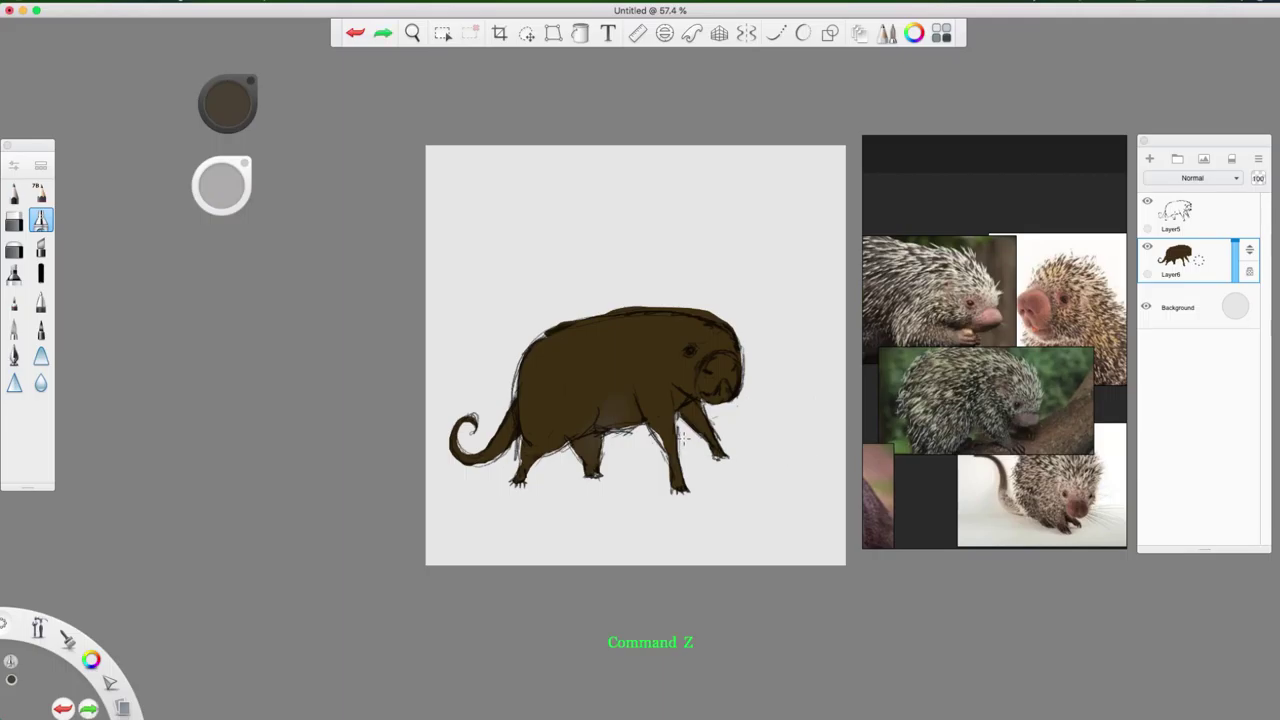
pyautogui.moveTo(230, 118); pyautogui.dragTo(233, 247)
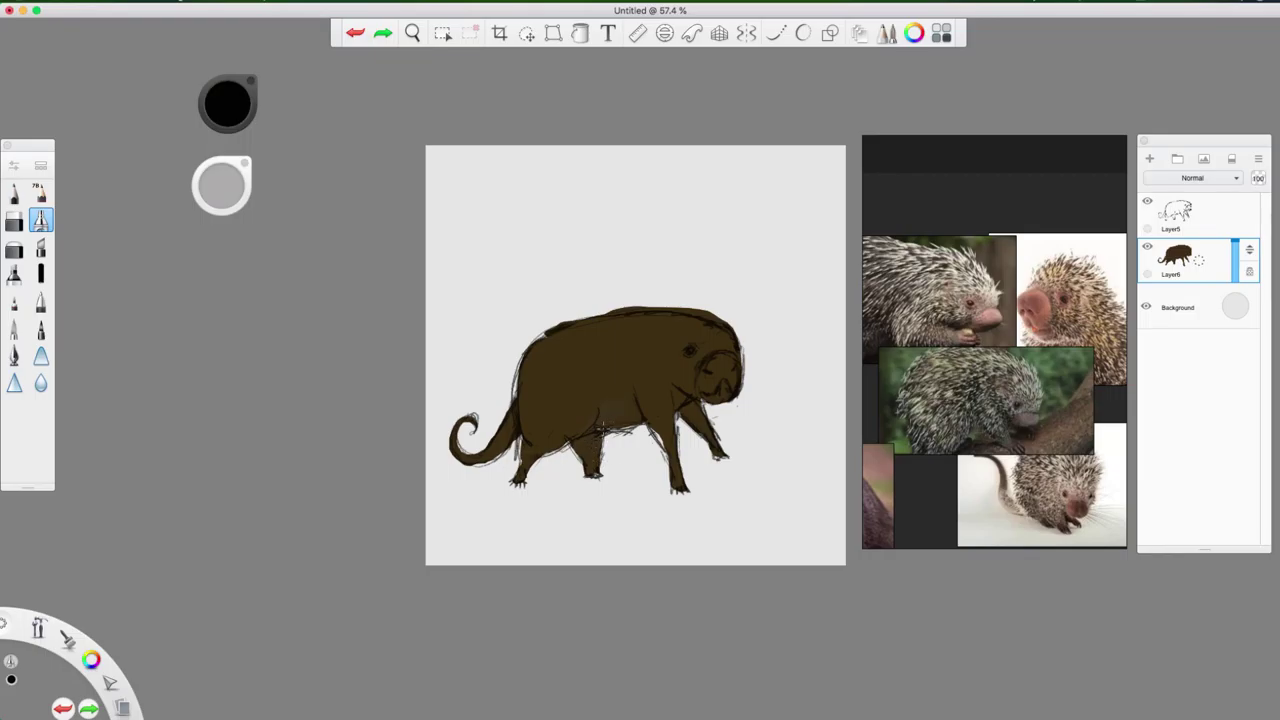
pyautogui.moveTo(634, 408); pyautogui.dragTo(637, 407)
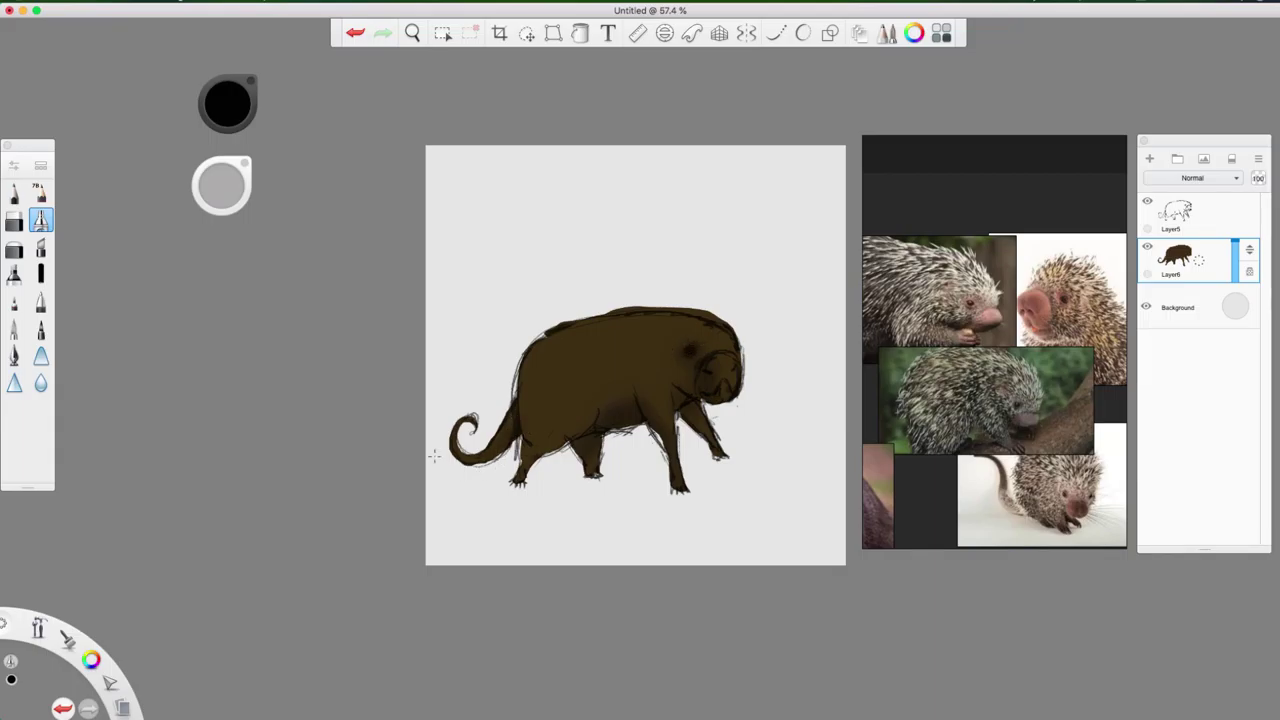
# Step: Airbrush the curled tail with pale cream and shade it with progressively darker brown tones
pyautogui.click(234, 100)
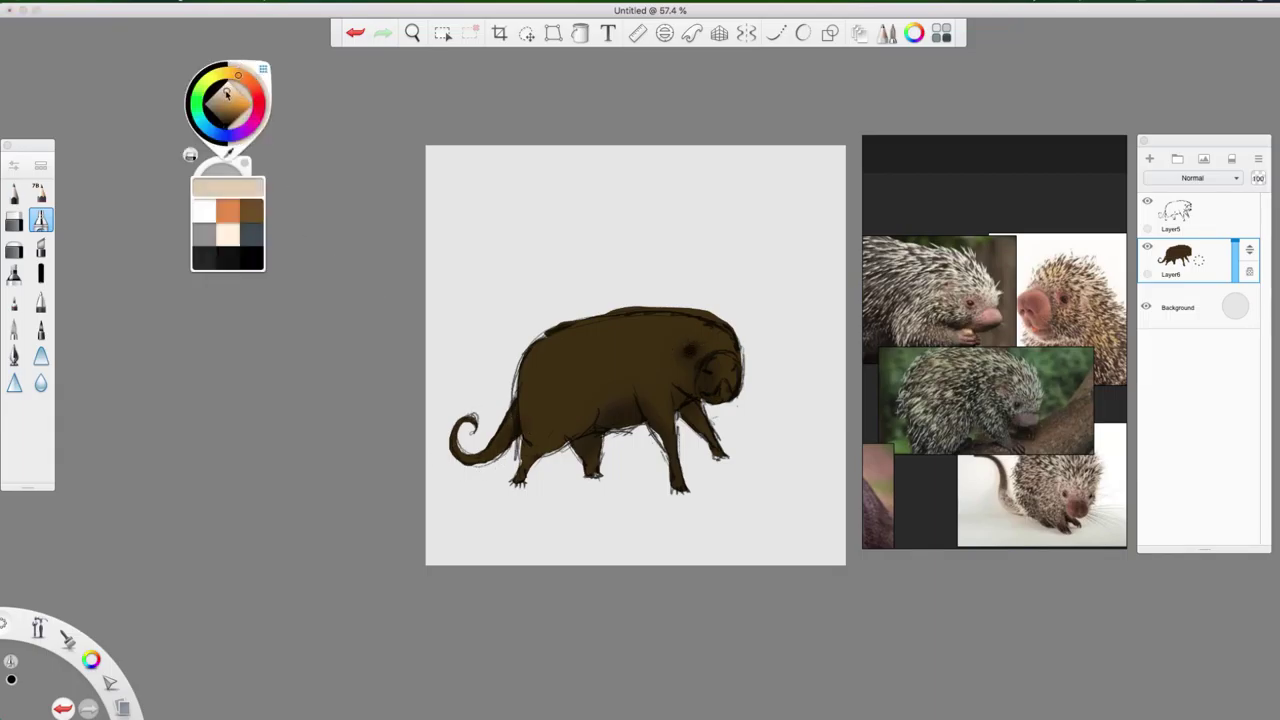
pyautogui.click(230, 233)
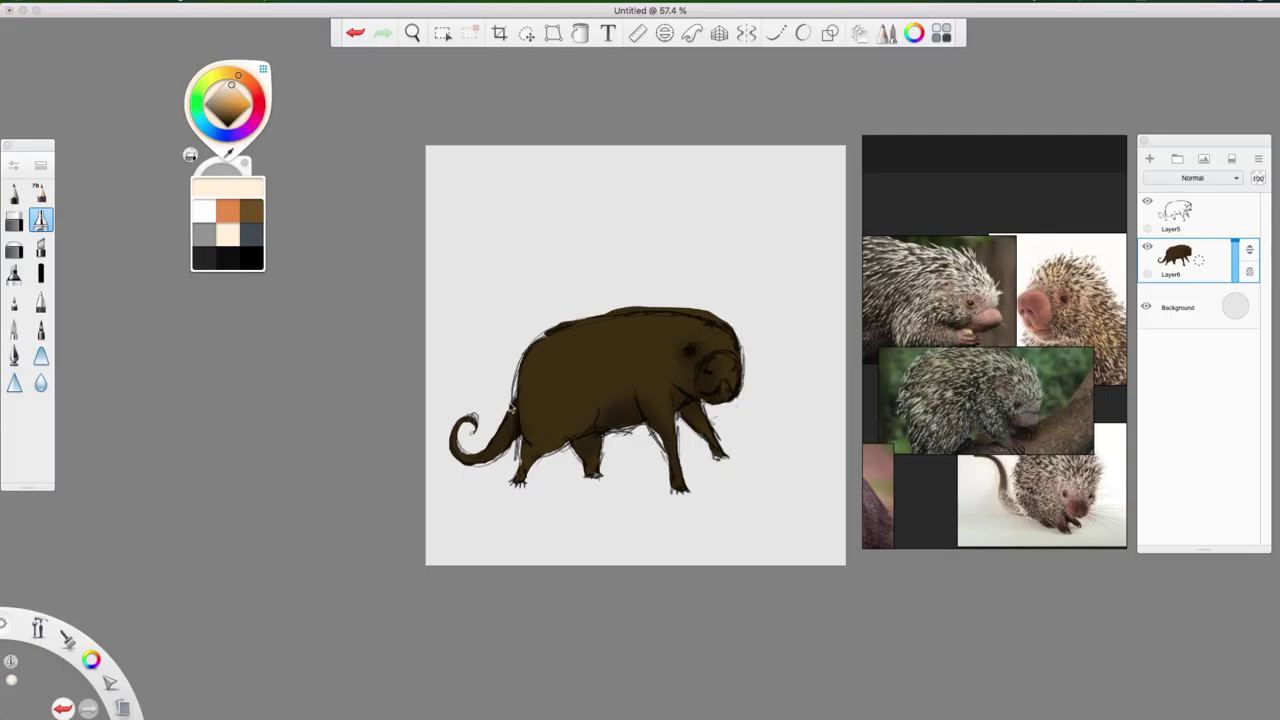
pyautogui.moveTo(510, 430)
pyautogui.mouseDown()
pyautogui.moveTo(476, 456)
pyautogui.moveTo(455, 452)
pyautogui.moveTo(466, 420)
pyautogui.moveTo(456, 452)
pyautogui.moveTo(501, 444)
pyautogui.mouseUp()
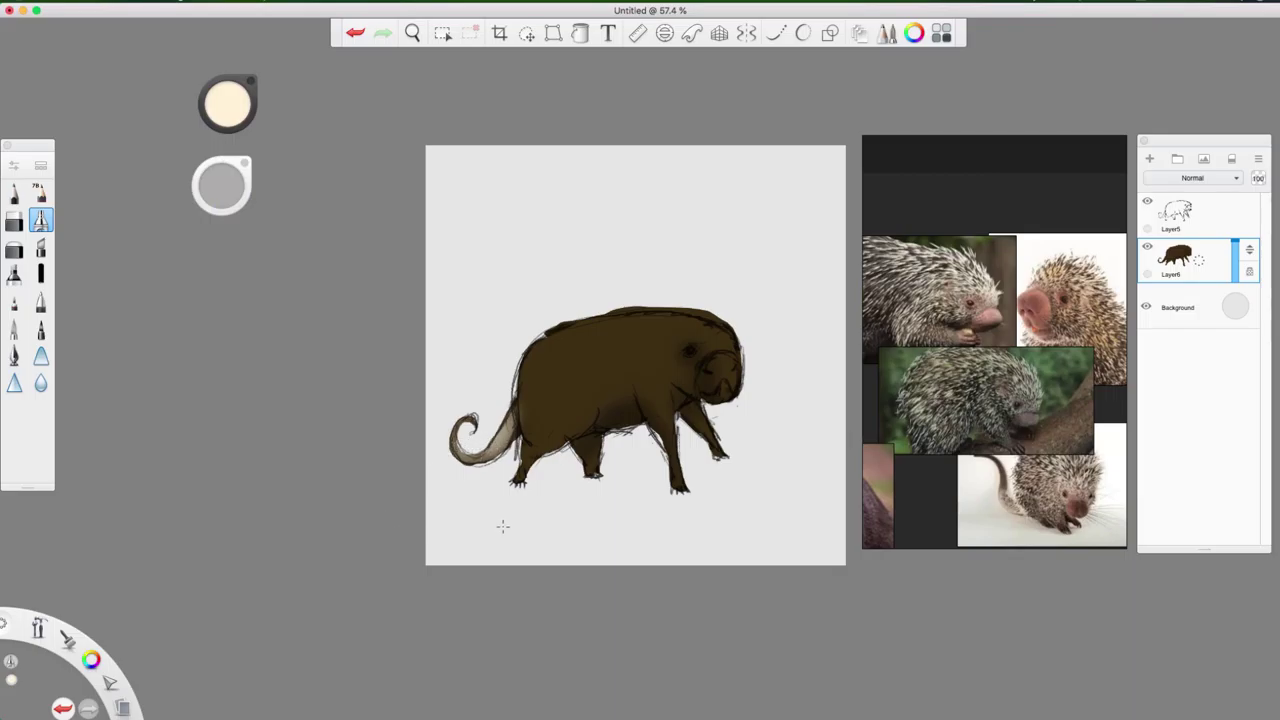
pyautogui.click(228, 99)
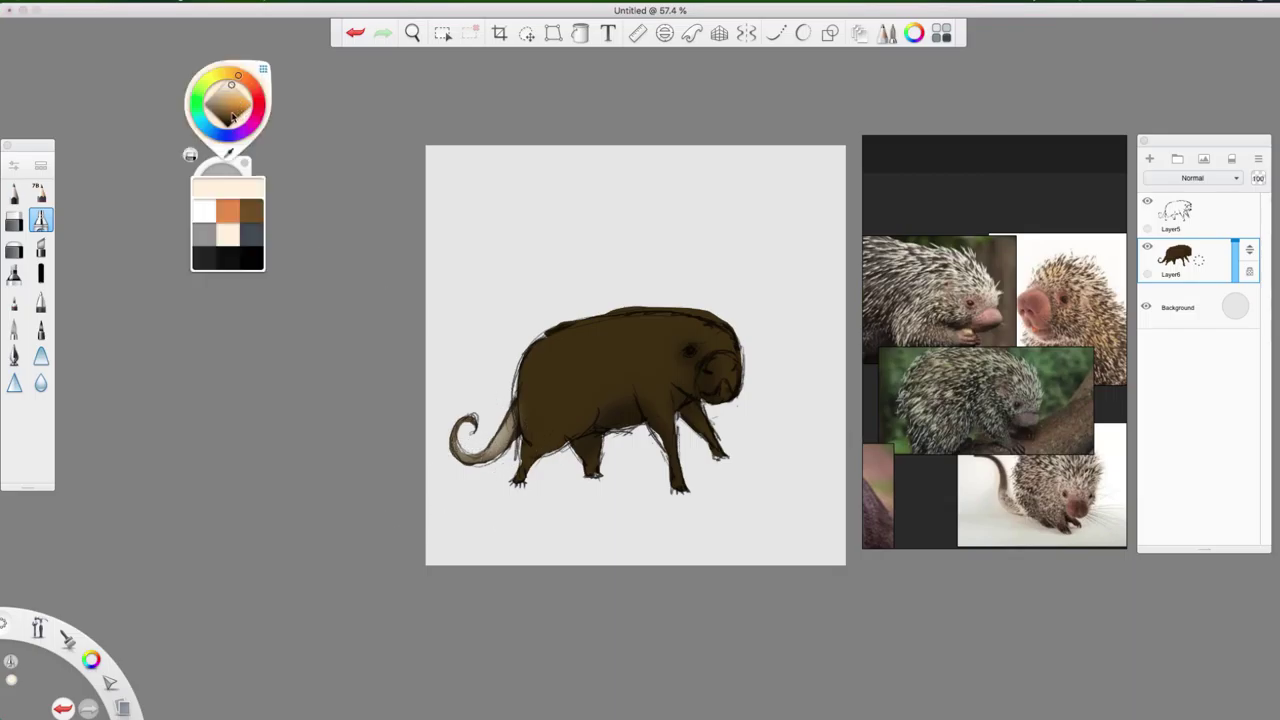
pyautogui.moveTo(234, 111); pyautogui.dragTo(222, 108)
pyautogui.moveTo(464, 412)
pyautogui.mouseDown()
pyautogui.moveTo(454, 440)
pyautogui.moveTo(475, 466)
pyautogui.mouseUp()
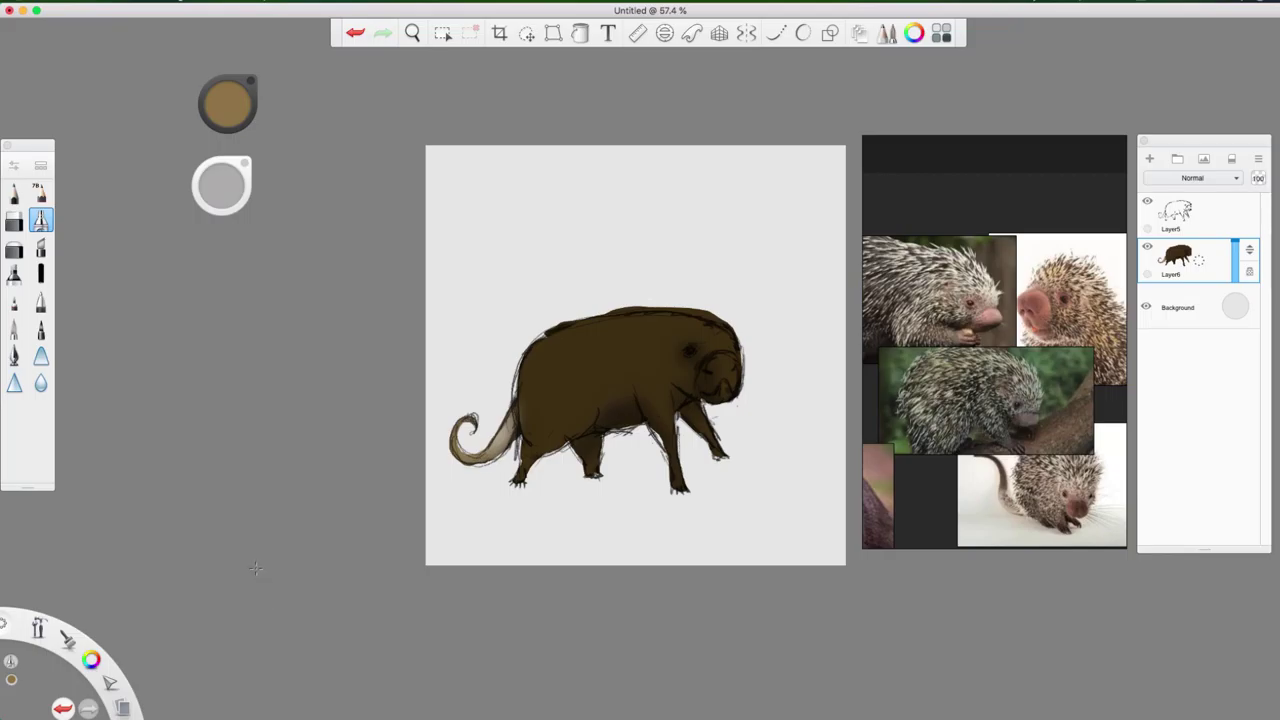
pyautogui.moveTo(229, 103); pyautogui.dragTo(239, 171)
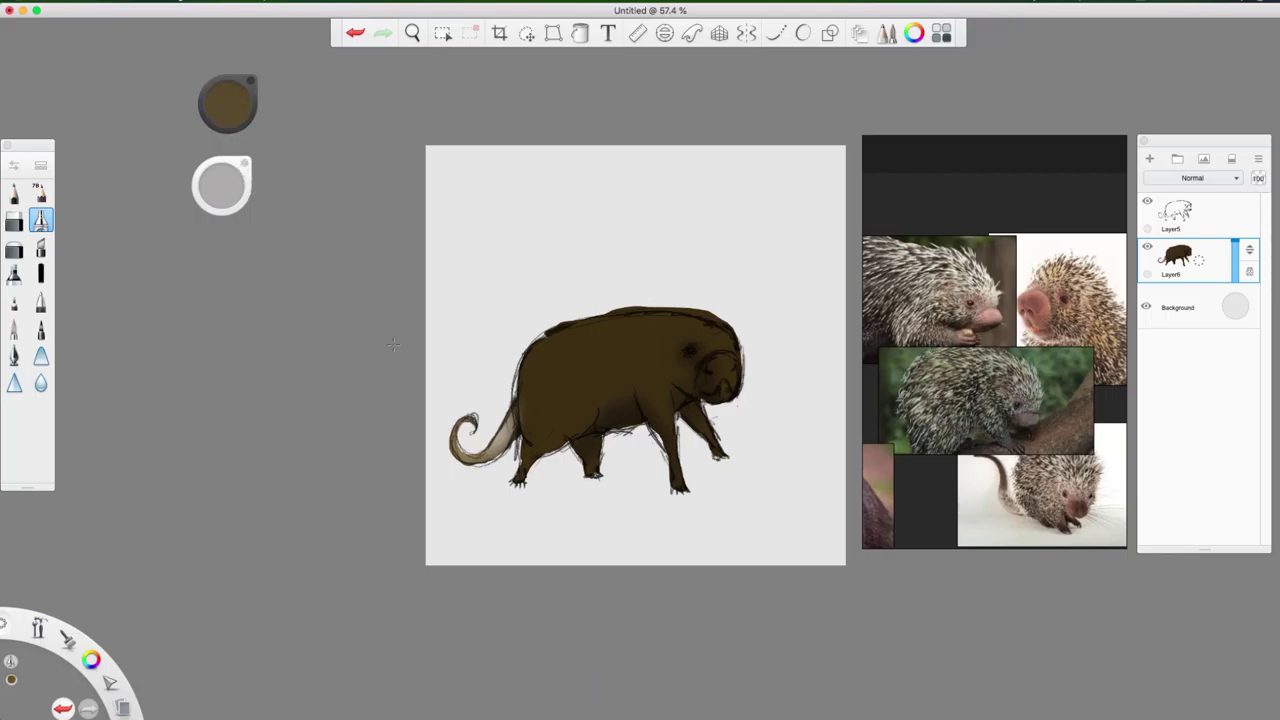
pyautogui.moveTo(459, 444)
pyautogui.mouseDown()
pyautogui.moveTo(464, 457)
pyautogui.moveTo(492, 451)
pyautogui.mouseUp()
# Step: Airbrush light greyish-beige highlights over the rump, body, head, far front leg and snout
pyautogui.click(228, 103)
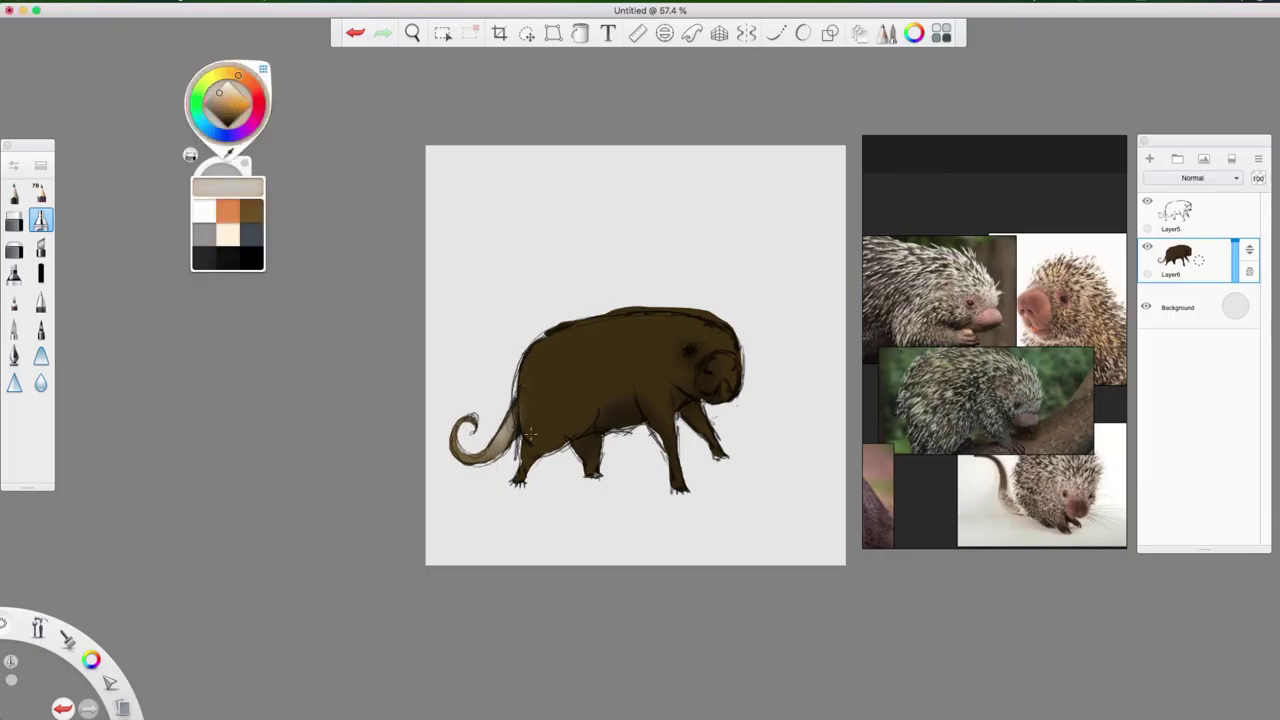
pyautogui.moveTo(531, 434)
pyautogui.mouseDown()
pyautogui.moveTo(532, 356)
pyautogui.moveTo(530, 420)
pyautogui.moveTo(558, 346)
pyautogui.moveTo(540, 417)
pyautogui.moveTo(551, 364)
pyautogui.moveTo(614, 318)
pyautogui.moveTo(571, 324)
pyautogui.moveTo(563, 342)
pyautogui.moveTo(603, 321)
pyautogui.moveTo(570, 347)
pyautogui.moveTo(580, 410)
pyautogui.moveTo(550, 398)
pyautogui.mouseUp()
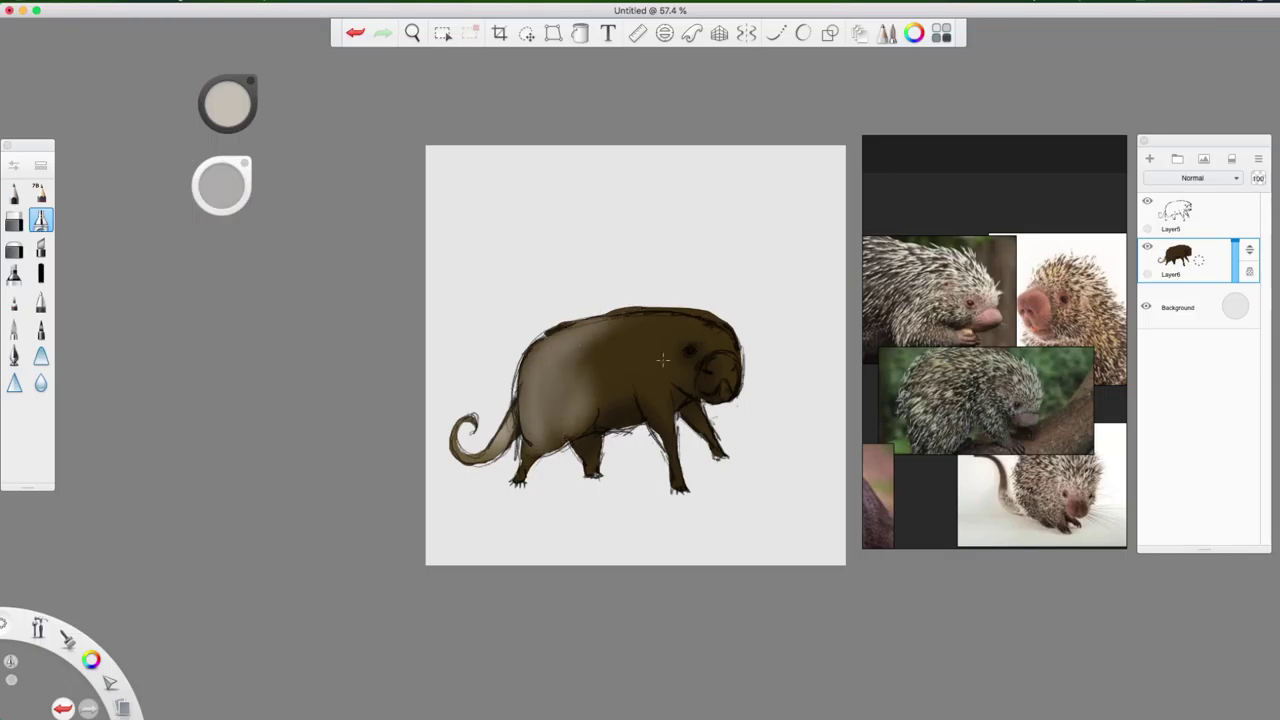
pyautogui.moveTo(662, 360)
pyautogui.mouseDown()
pyautogui.moveTo(574, 367)
pyautogui.moveTo(680, 316)
pyautogui.moveTo(569, 370)
pyautogui.moveTo(686, 322)
pyautogui.moveTo(618, 318)
pyautogui.moveTo(720, 335)
pyautogui.moveTo(665, 340)
pyautogui.moveTo(677, 330)
pyautogui.moveTo(655, 370)
pyautogui.moveTo(656, 420)
pyautogui.moveTo(640, 380)
pyautogui.moveTo(653, 389)
pyautogui.moveTo(612, 408)
pyautogui.moveTo(594, 374)
pyautogui.mouseUp()
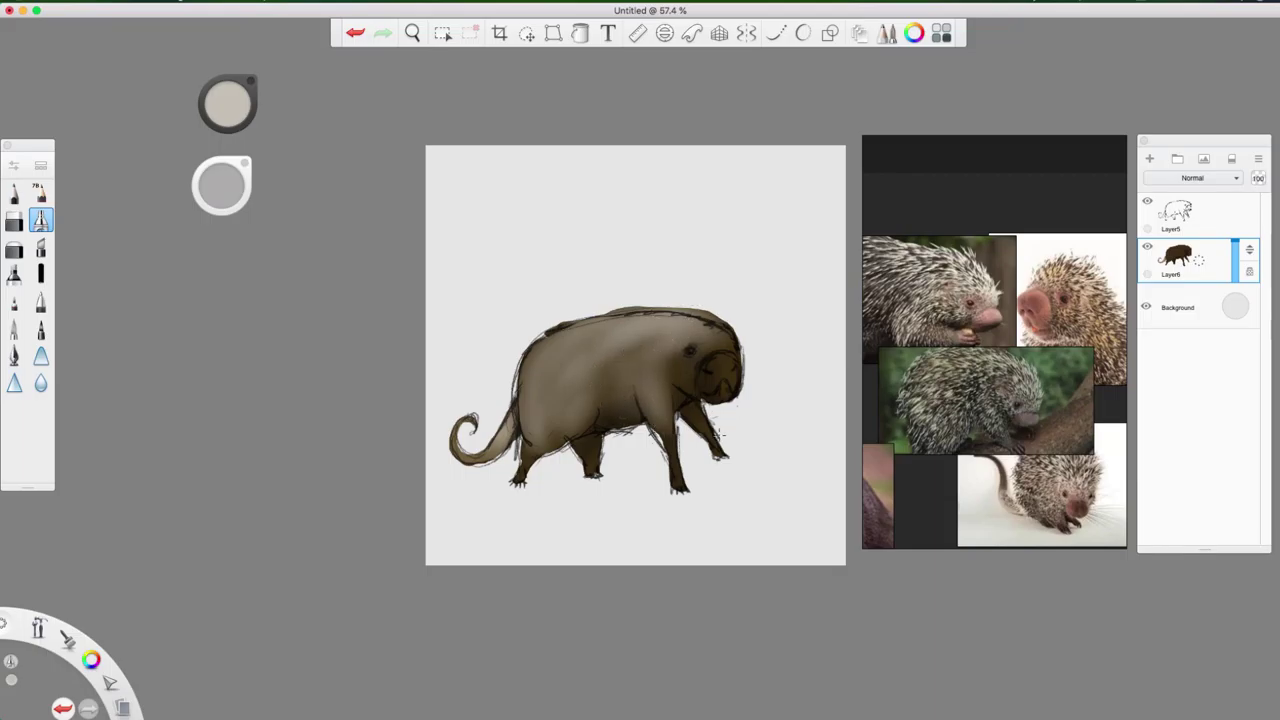
pyautogui.moveTo(710, 430)
pyautogui.mouseDown()
pyautogui.moveTo(704, 413)
pyautogui.moveTo(717, 433)
pyautogui.mouseUp()
pyautogui.moveTo(743, 361)
pyautogui.mouseDown()
pyautogui.moveTo(730, 382)
pyautogui.moveTo(712, 370)
pyautogui.moveTo(707, 388)
pyautogui.moveTo(722, 374)
pyautogui.moveTo(730, 392)
pyautogui.mouseUp()
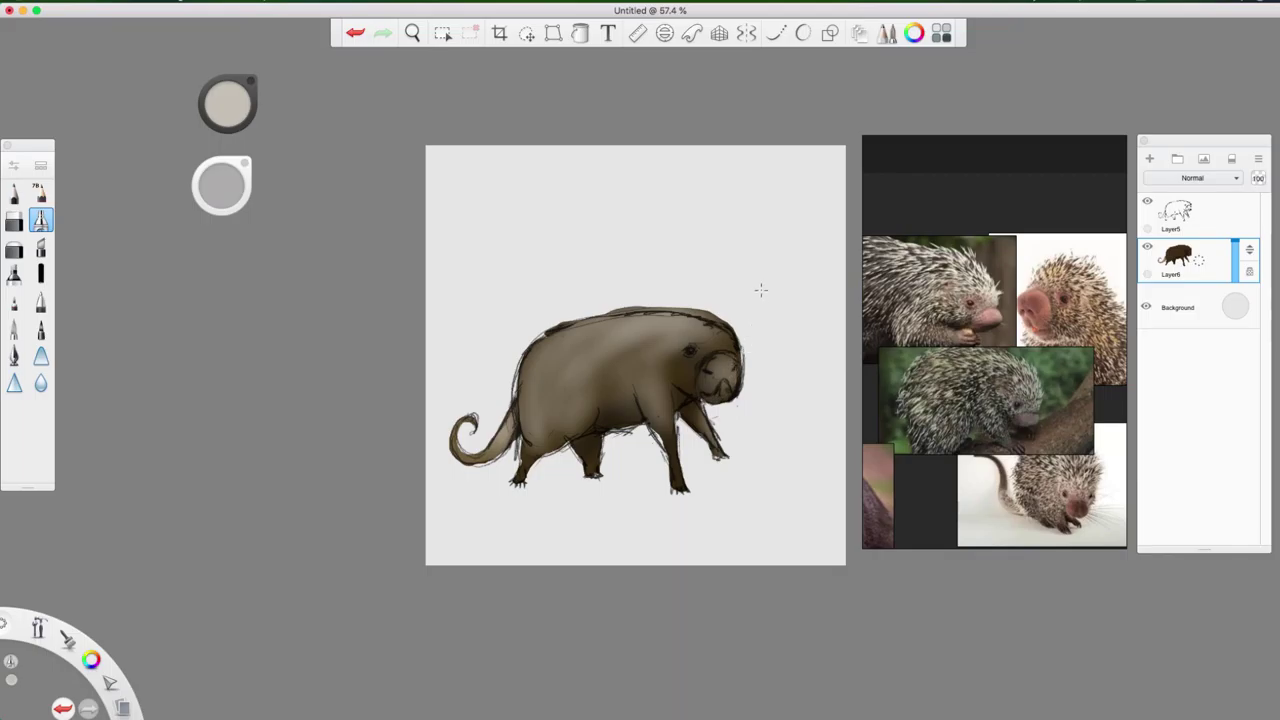
# Step: Airbrush the round snout with light tan and tint it with orange
pyautogui.click(230, 115)
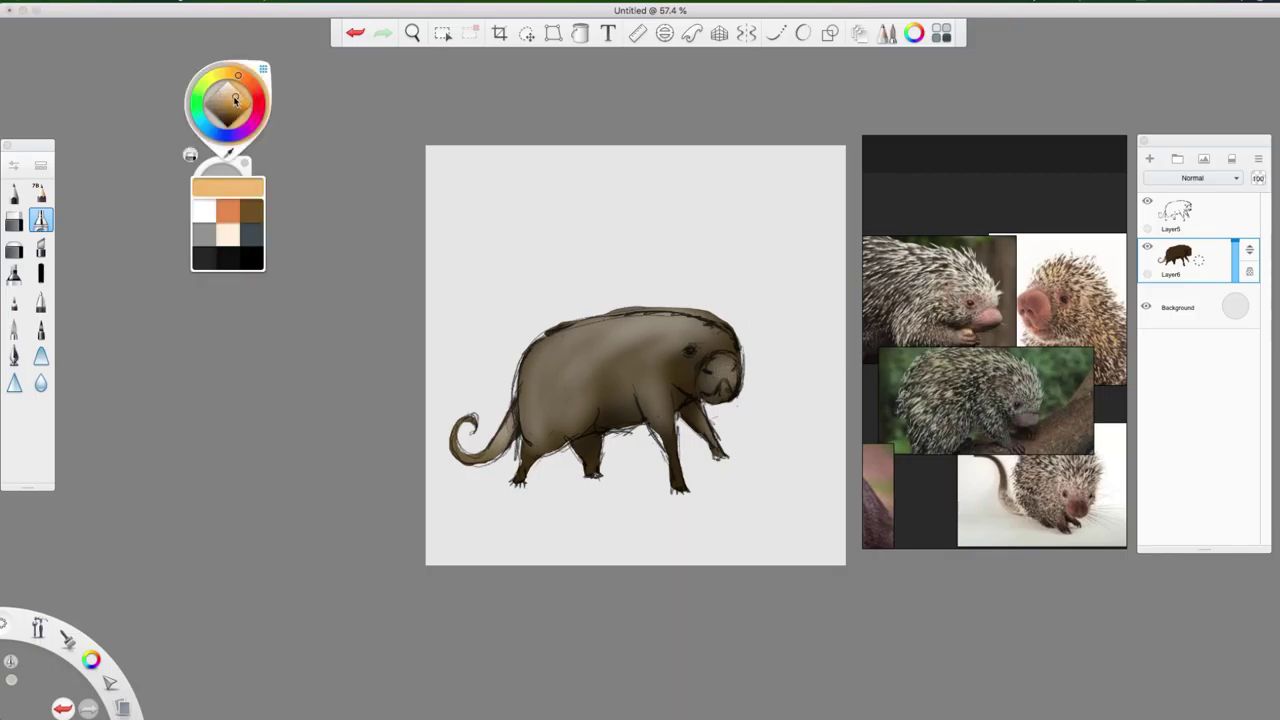
pyautogui.moveTo(722, 386)
pyautogui.mouseDown()
pyautogui.moveTo(716, 398)
pyautogui.moveTo(709, 386)
pyautogui.moveTo(726, 390)
pyautogui.moveTo(710, 368)
pyautogui.moveTo(728, 360)
pyautogui.mouseUp()
pyautogui.moveTo(732, 394); pyautogui.dragTo(736, 362)
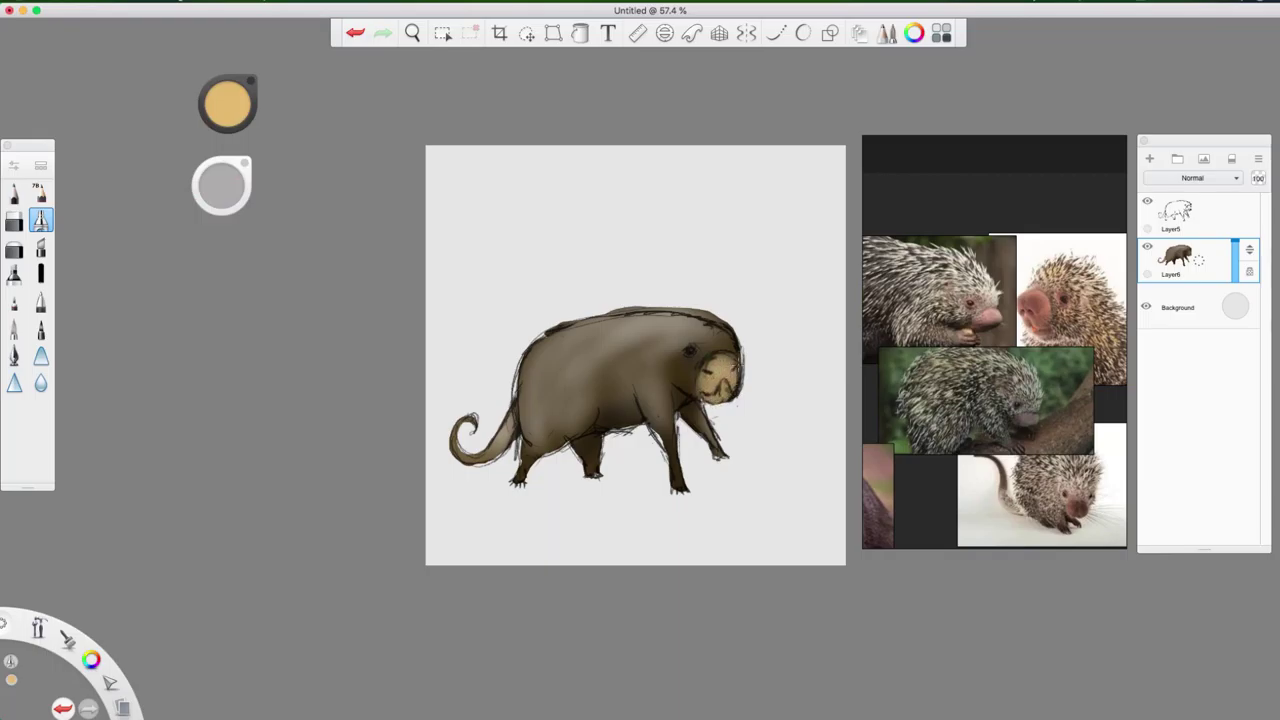
pyautogui.click(227, 103)
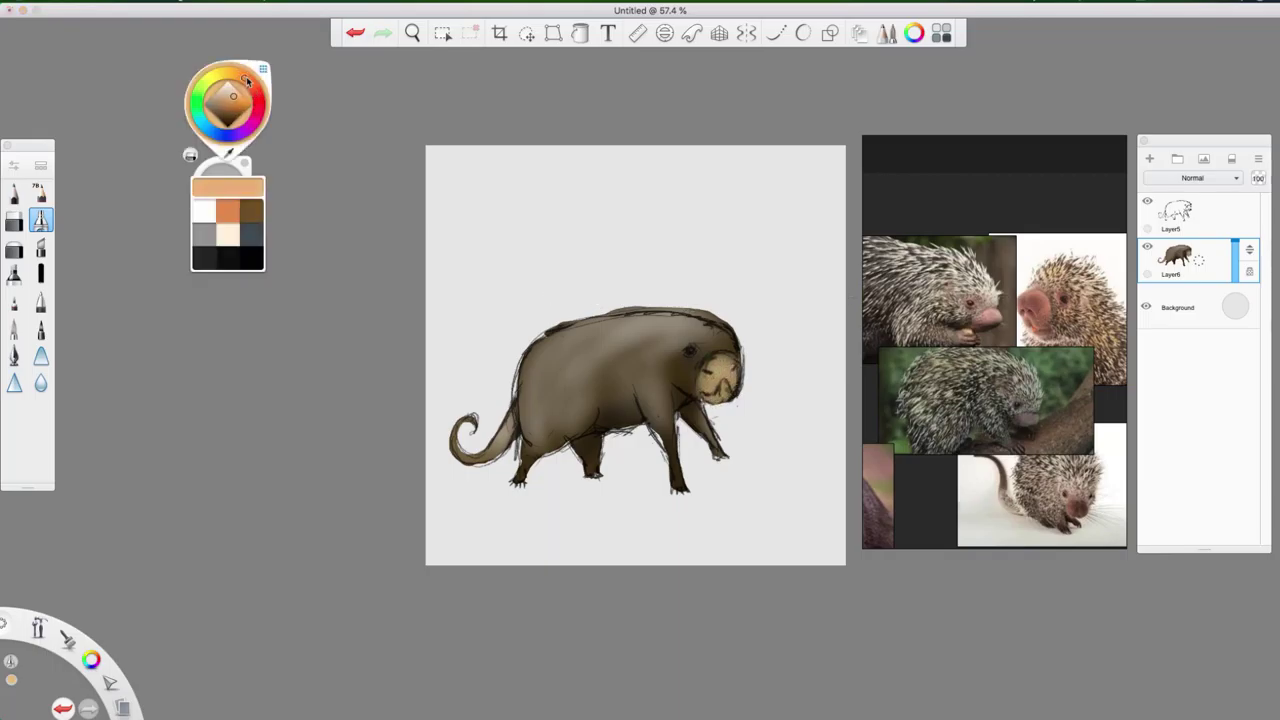
pyautogui.moveTo(252, 92); pyautogui.dragTo(253, 105)
pyautogui.click(239, 107)
pyautogui.click(240, 104)
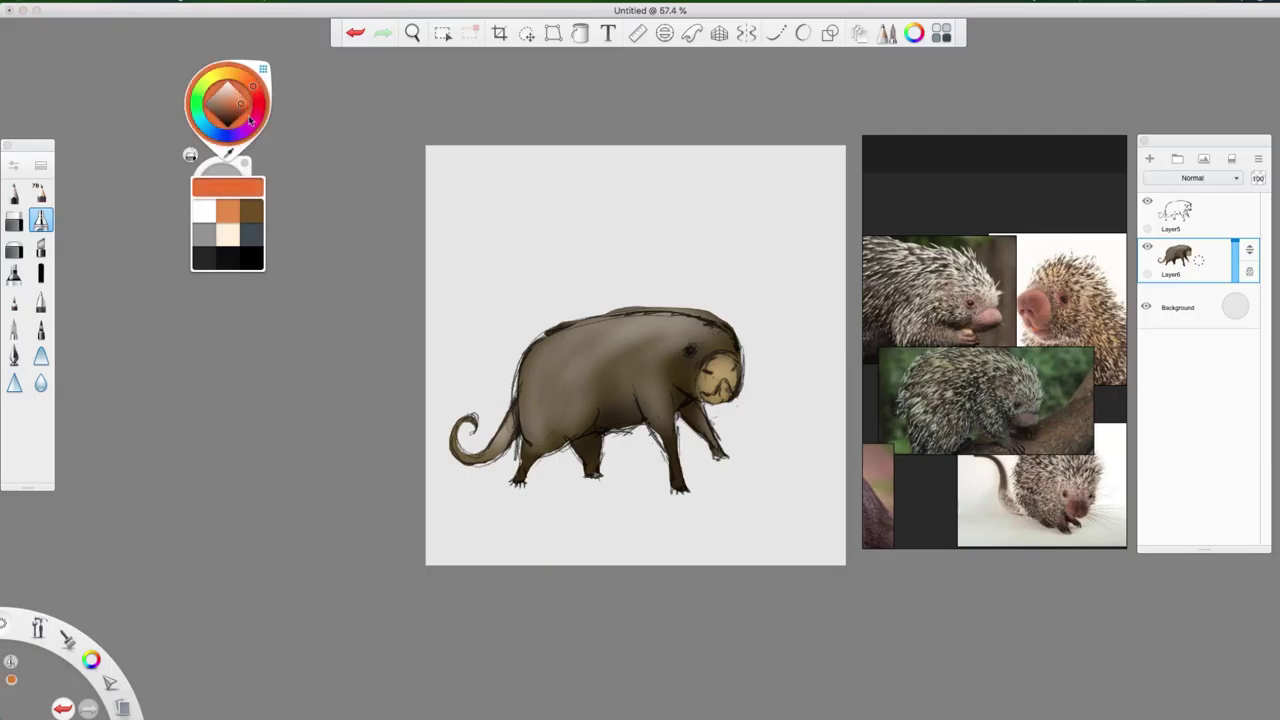
pyautogui.moveTo(717, 370); pyautogui.dragTo(718, 401)
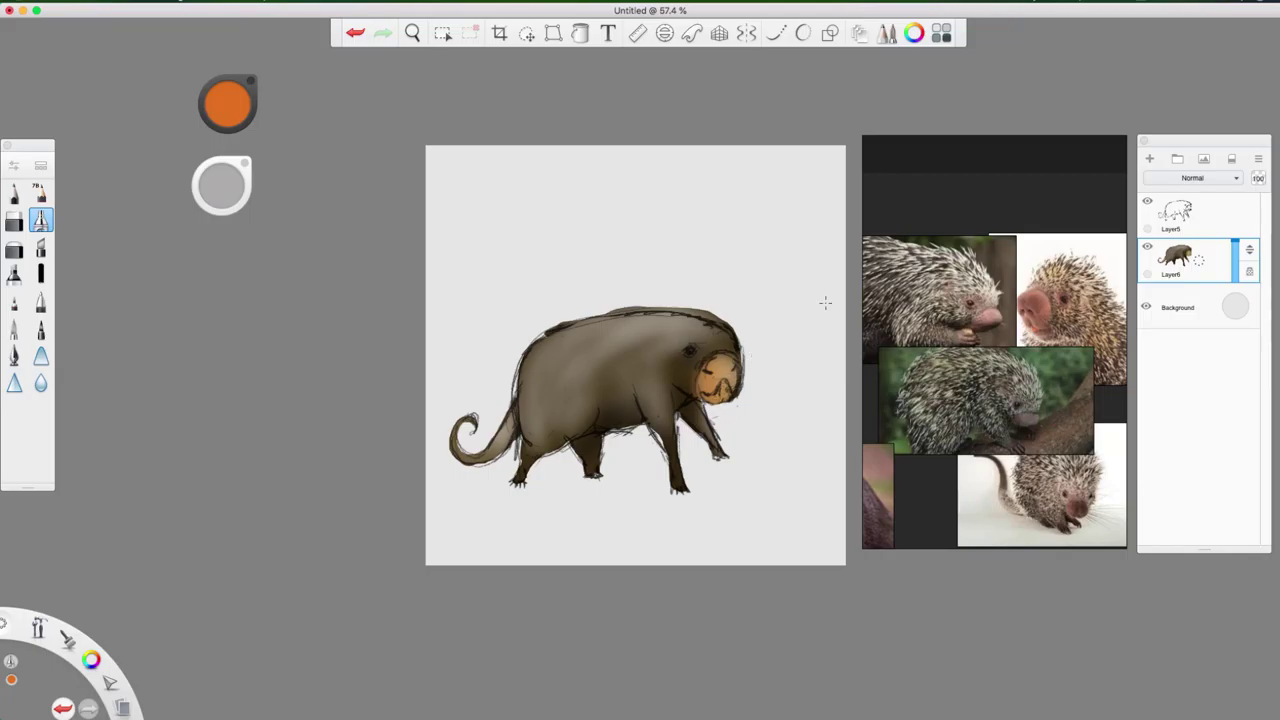
# Step: Airbrush pink over the snout and shade its lower edge and nostrils with dark red
pyautogui.click(240, 116)
pyautogui.click(260, 118)
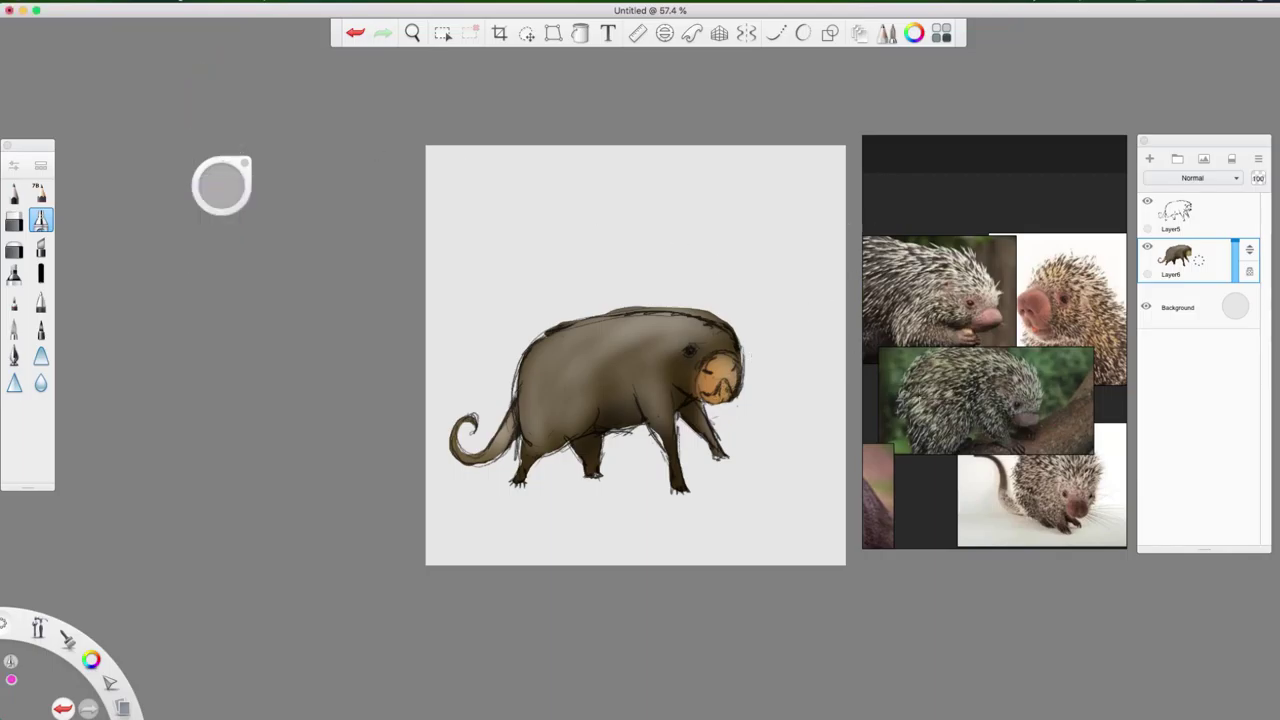
pyautogui.click(227, 106)
pyautogui.click(259, 106)
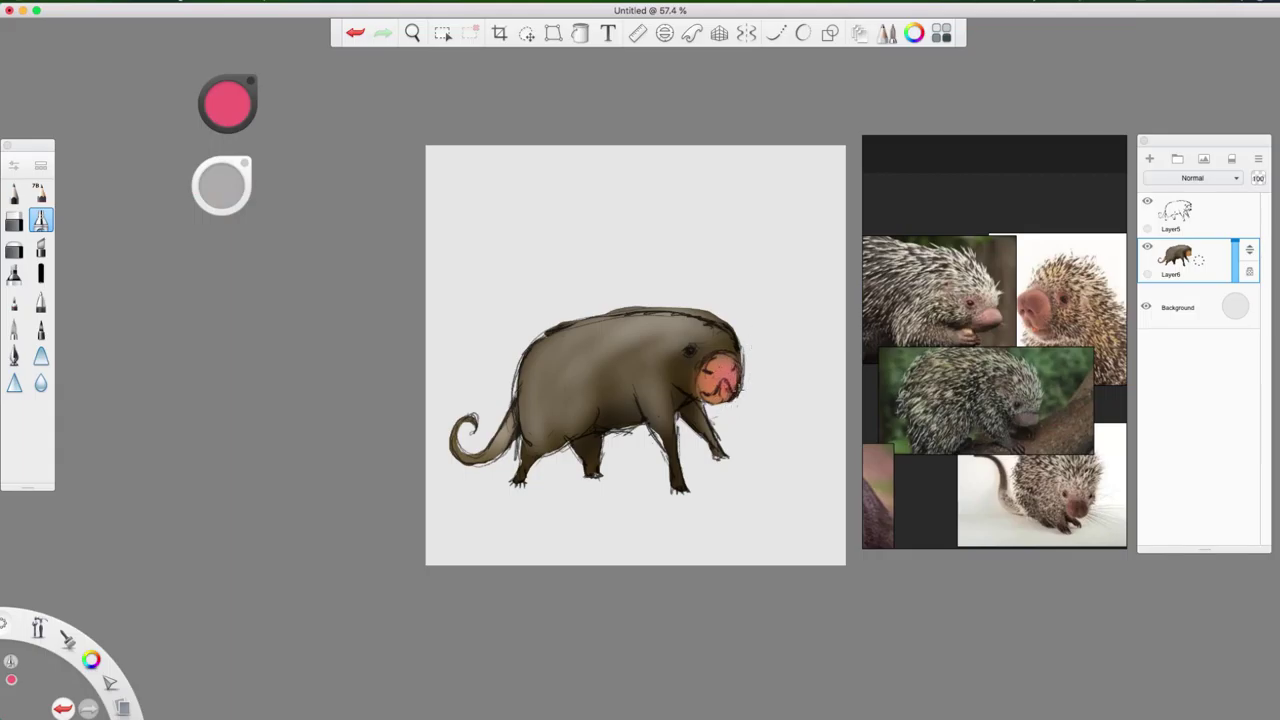
pyautogui.moveTo(236, 124); pyautogui.dragTo(234, 246)
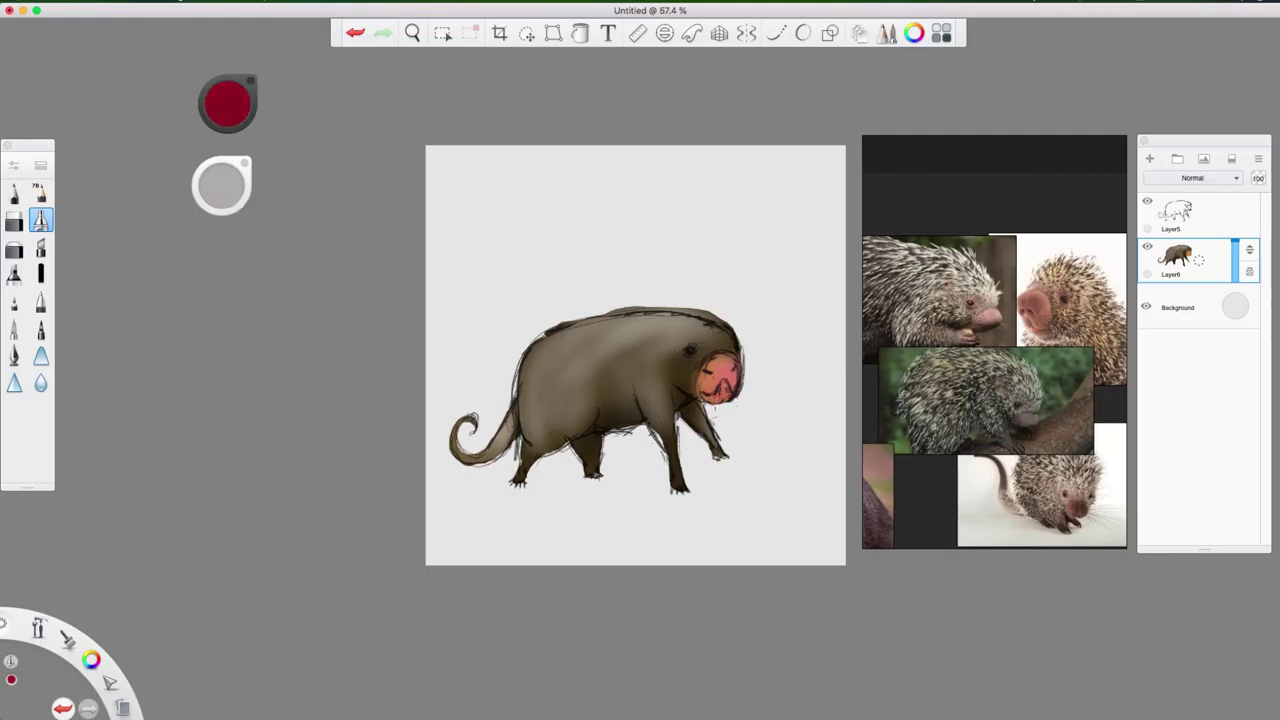
pyautogui.moveTo(717, 399)
pyautogui.mouseDown()
pyautogui.moveTo(727, 396)
pyautogui.moveTo(712, 372)
pyautogui.moveTo(736, 370)
pyautogui.mouseUp()
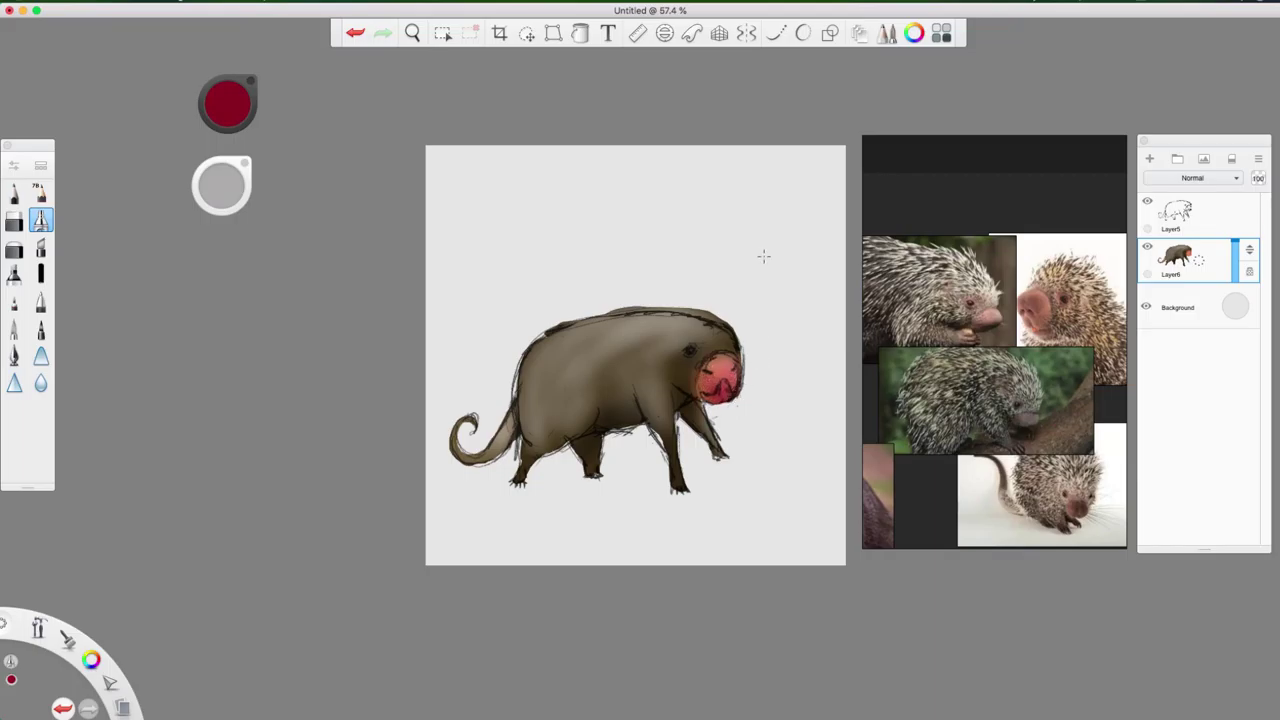
# Step: Shade around the snout with a dark muted plum and add small pale pink highlights to the eyes
pyautogui.click(230, 102)
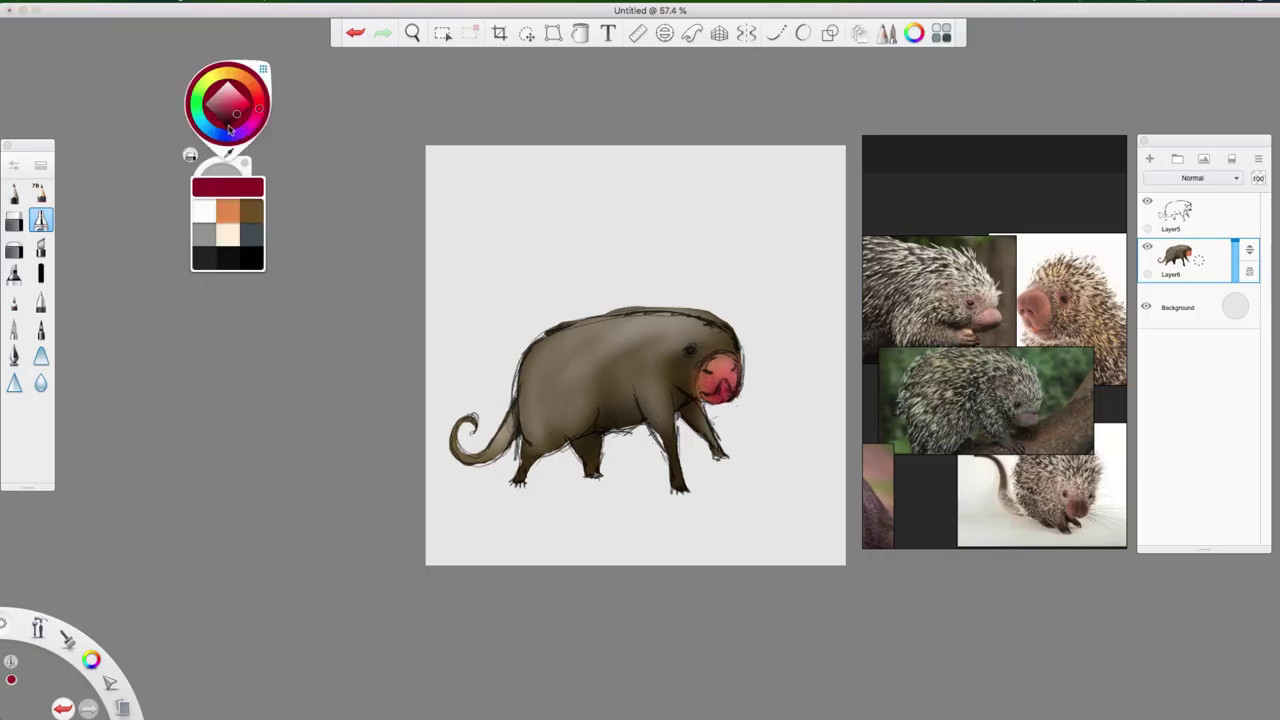
pyautogui.click(221, 116)
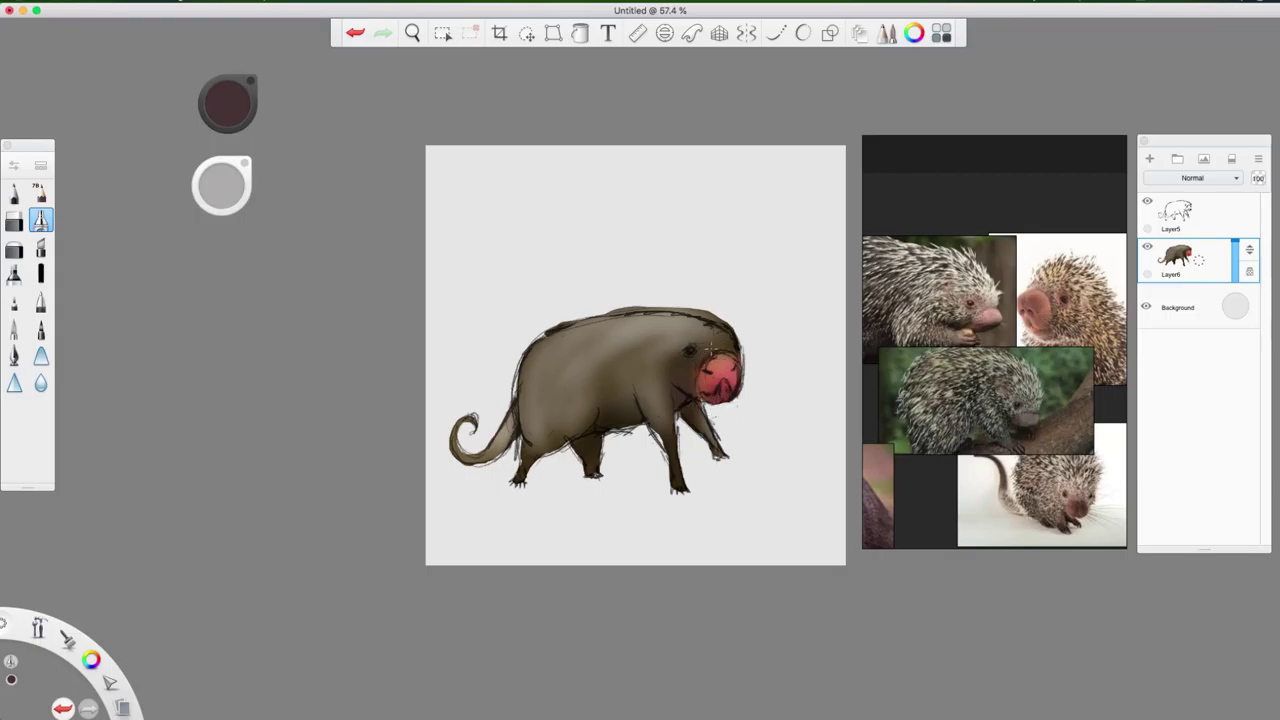
pyautogui.click(229, 108)
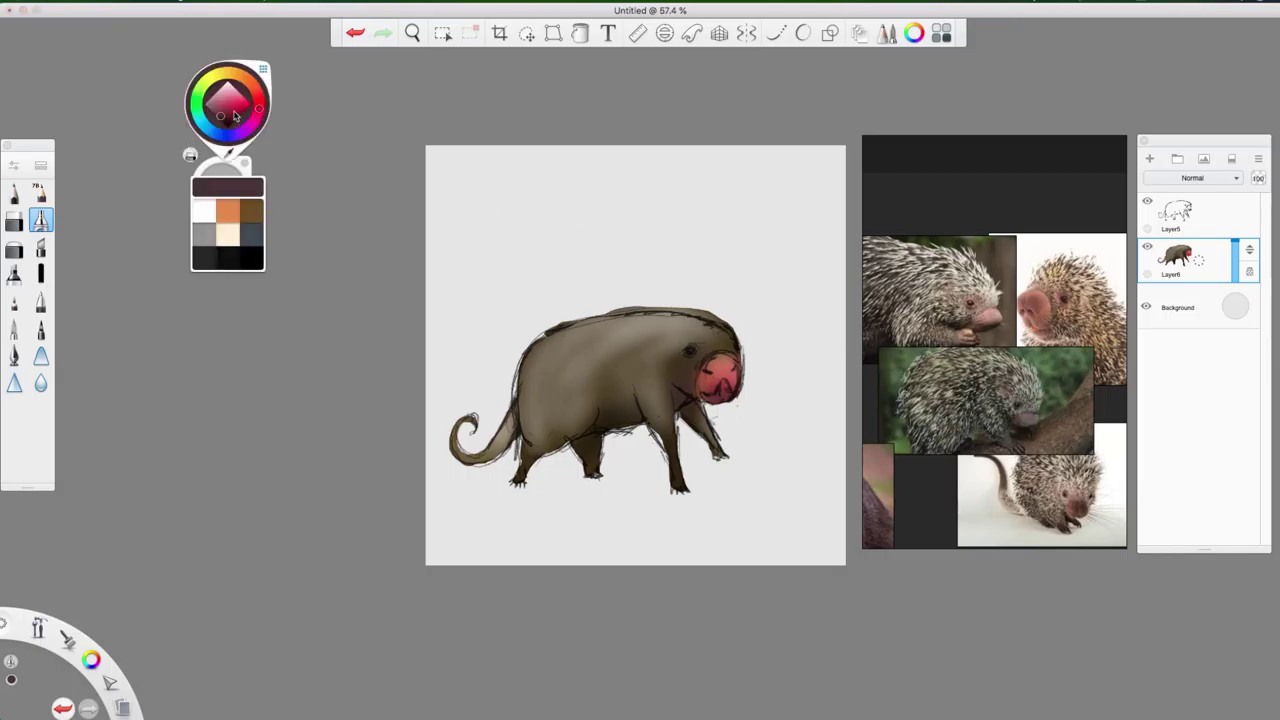
pyautogui.click(226, 92)
pyautogui.moveTo(225, 93); pyautogui.dragTo(227, 87)
pyautogui.click(41, 194)
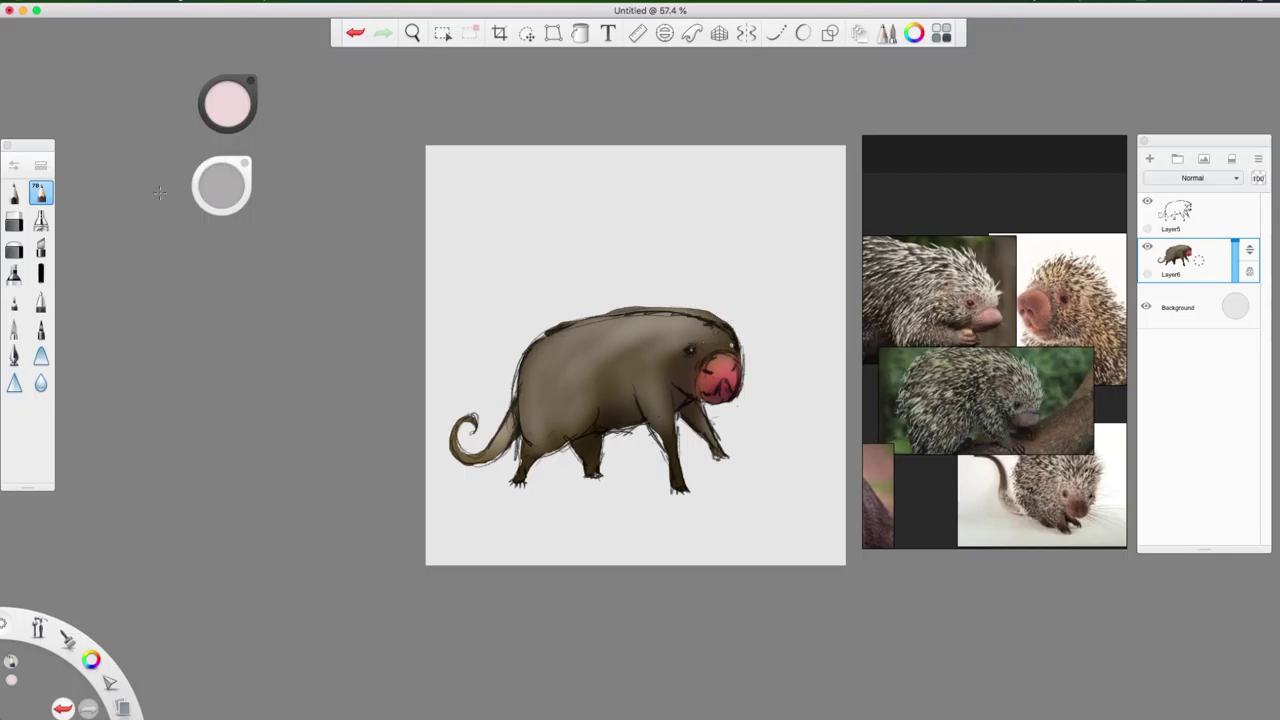
# Step: Set the brush colour to black, then try darkening the hind foot on the sketch layer and undo the attempt
pyautogui.click(229, 110)
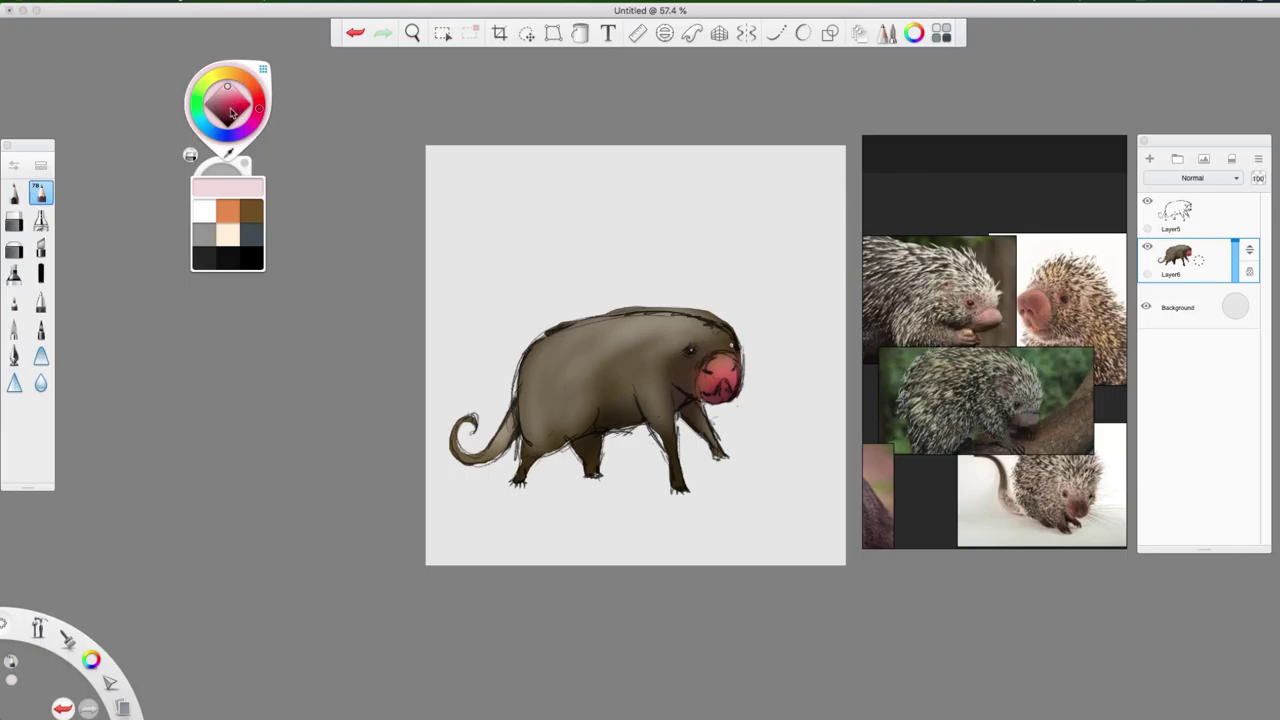
pyautogui.moveTo(231, 113); pyautogui.dragTo(225, 125)
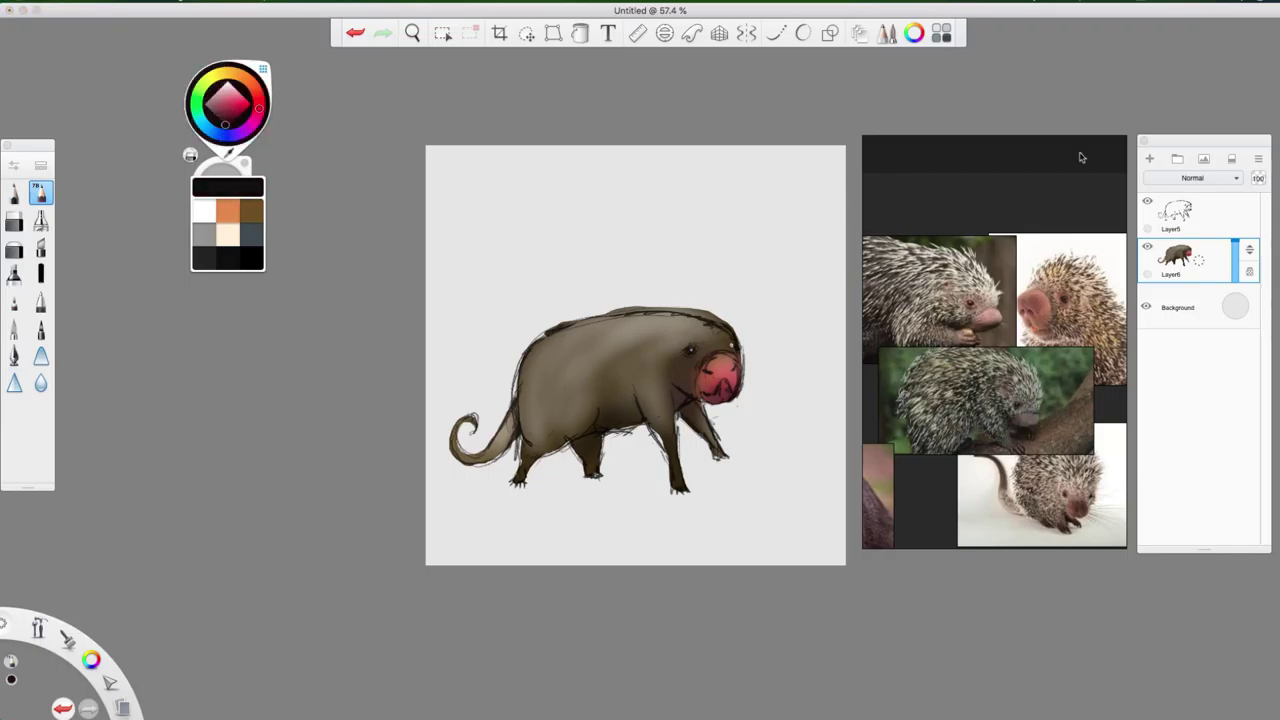
pyautogui.click(1195, 211)
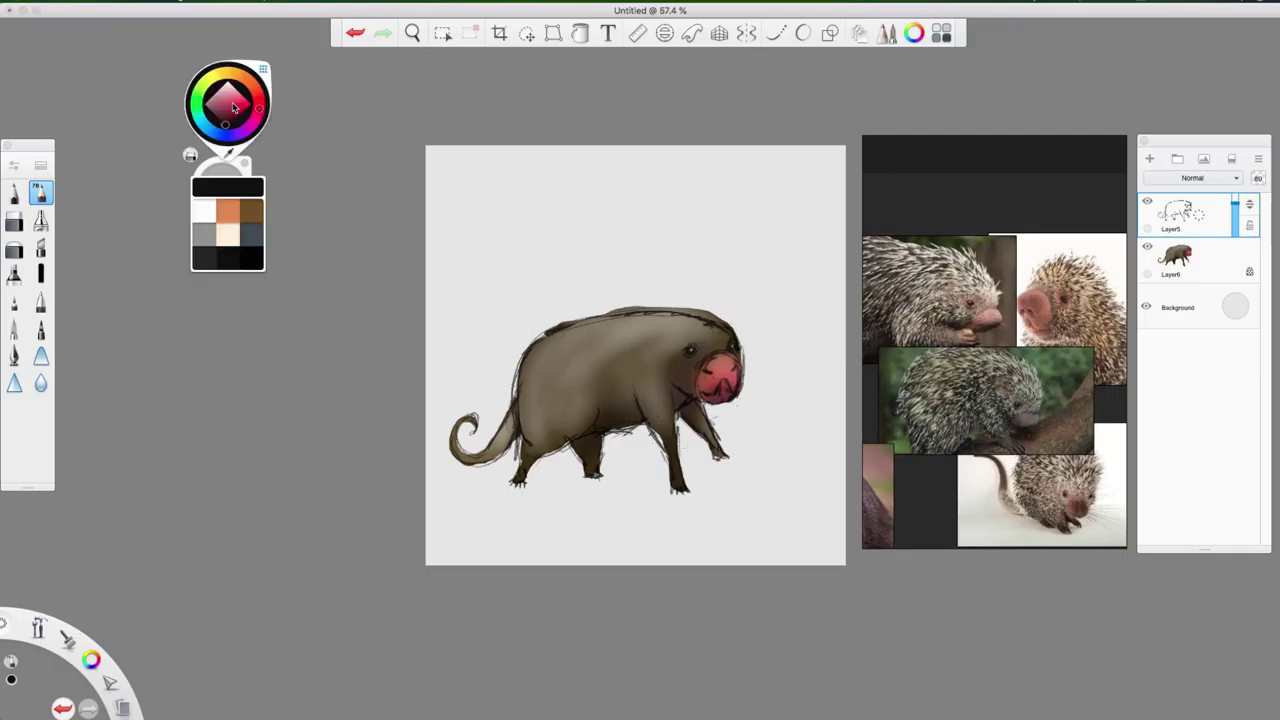
pyautogui.click(235, 116)
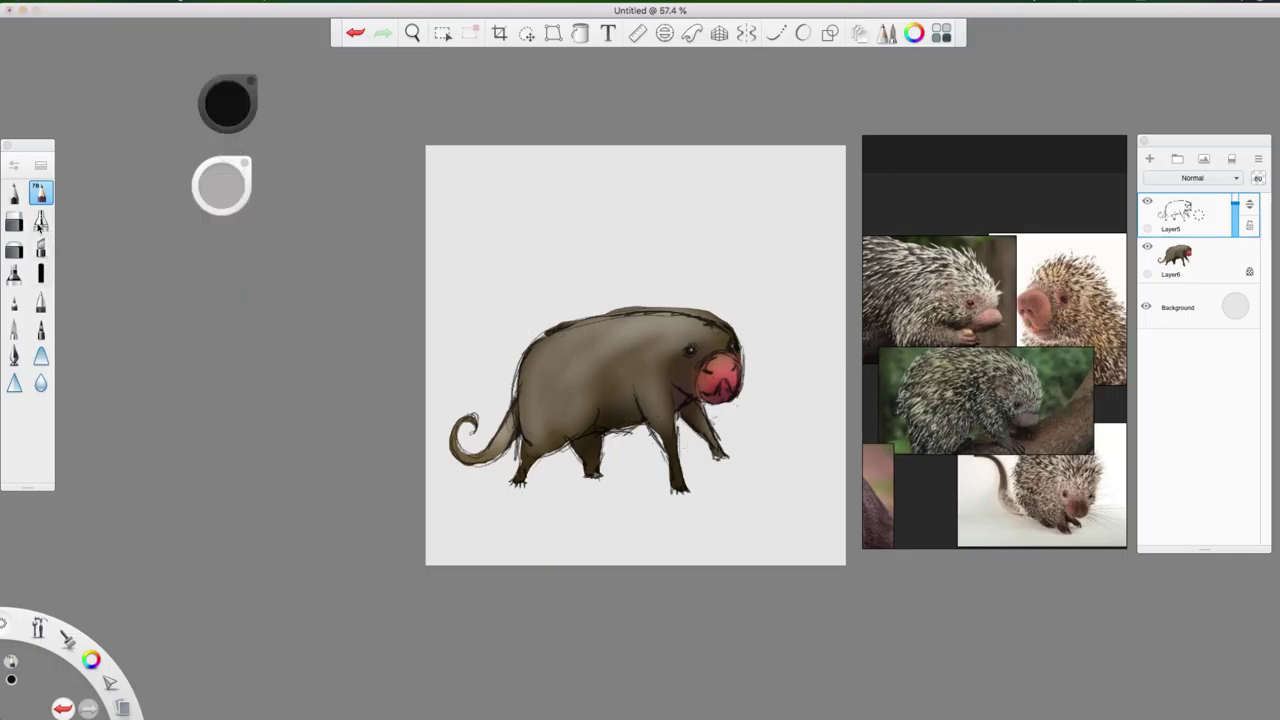
pyautogui.click(40, 222)
pyautogui.moveTo(525, 481); pyautogui.dragTo(527, 489)
pyautogui.press('super+z')
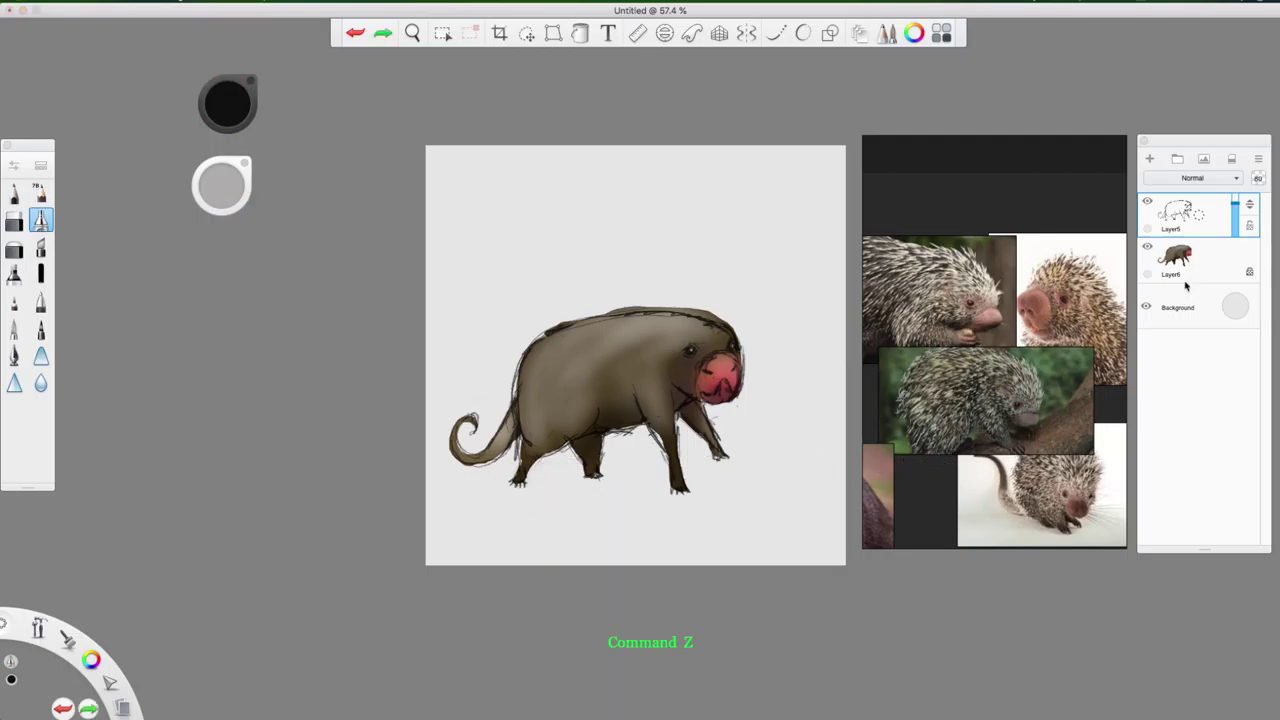
pyautogui.press('super+z')
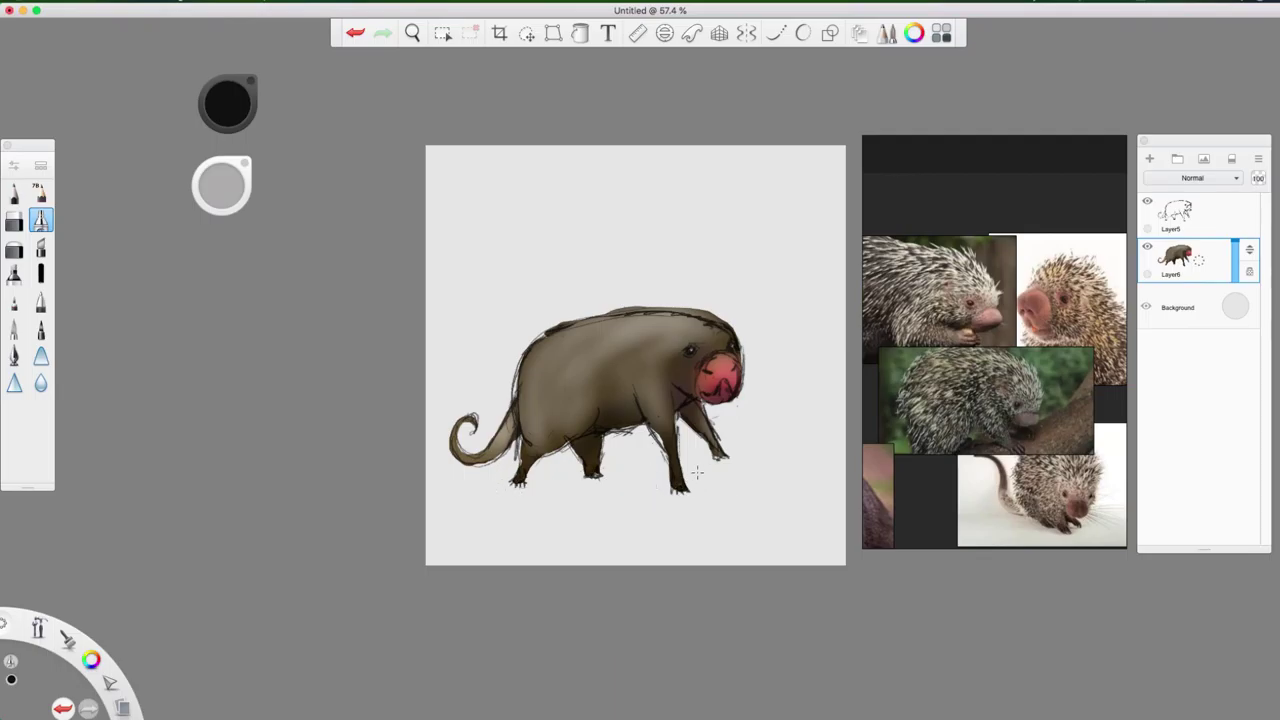
# Step: Shade the feet, belly, tail underside and the area beneath the snout with black on the coloured body layer
pyautogui.moveTo(712, 452); pyautogui.dragTo(728, 460)
pyautogui.click(40, 273)
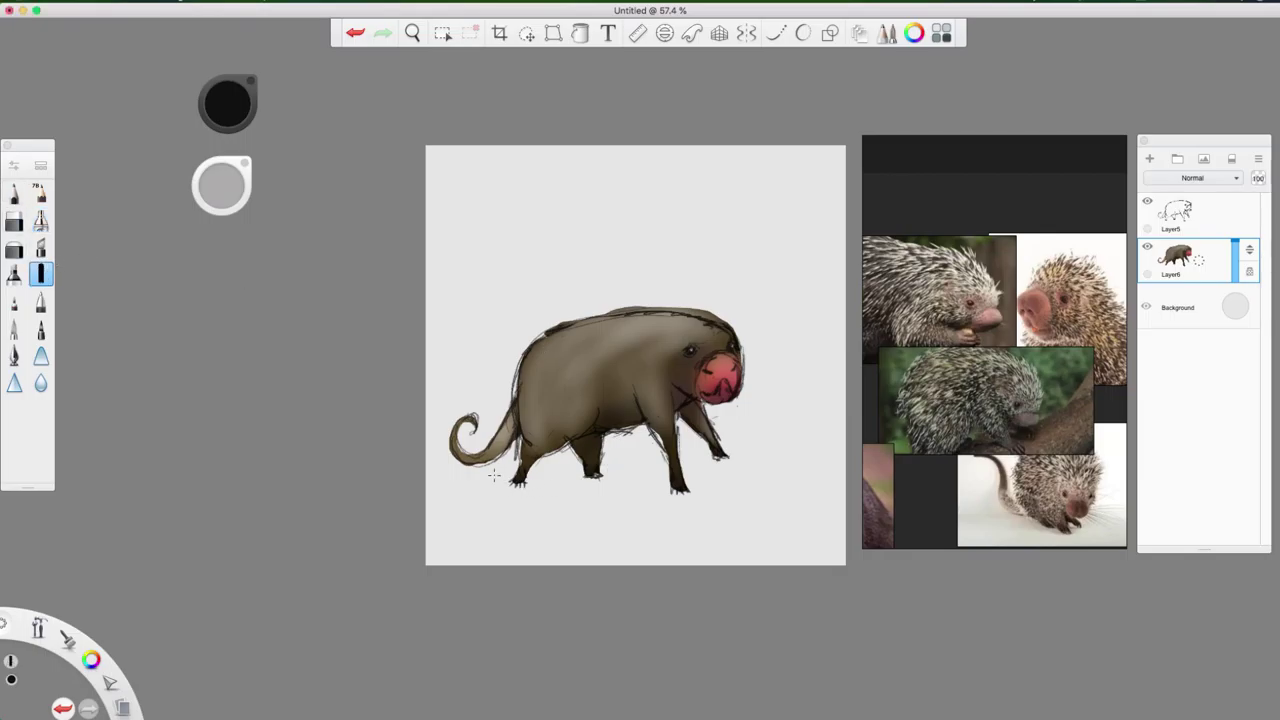
pyautogui.moveTo(588, 460); pyautogui.dragTo(598, 472)
pyautogui.moveTo(700, 396)
pyautogui.mouseDown()
pyautogui.moveTo(680, 386)
pyautogui.moveTo(666, 407)
pyautogui.mouseUp()
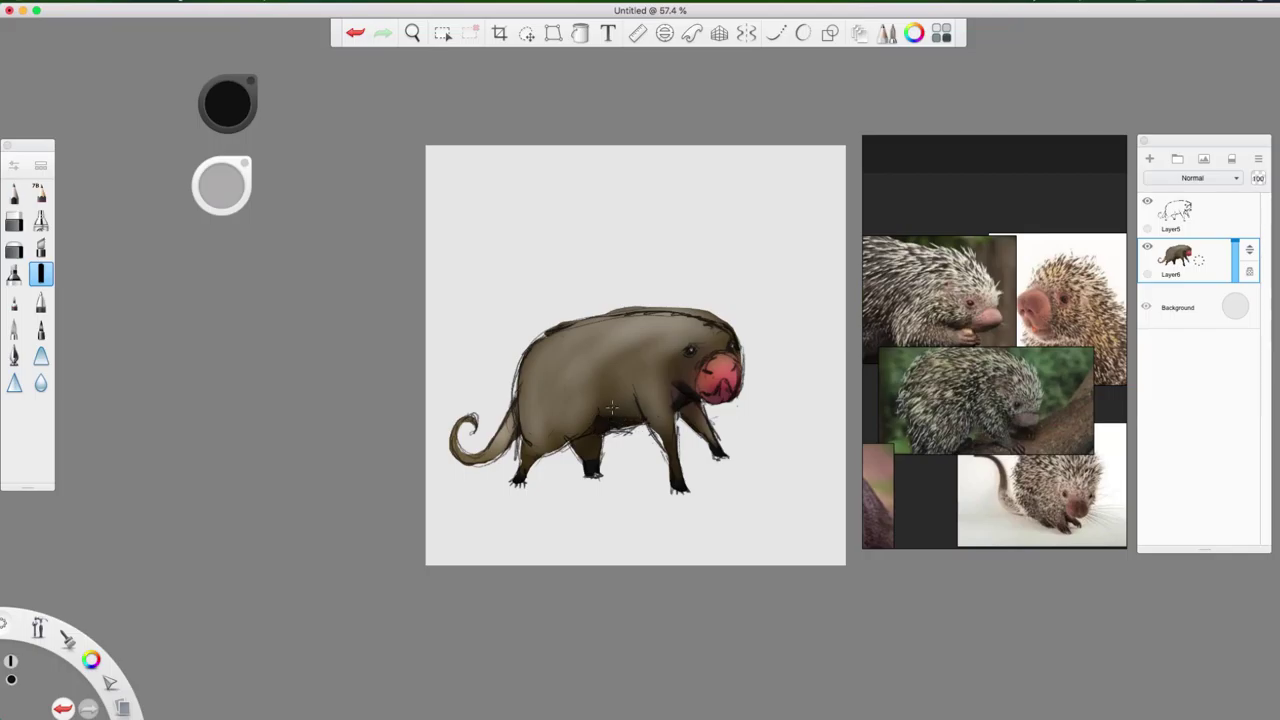
pyautogui.moveTo(532, 421); pyautogui.dragTo(452, 465)
pyautogui.moveTo(550, 450)
pyautogui.mouseDown()
pyautogui.moveTo(588, 424)
pyautogui.moveTo(585, 461)
pyautogui.moveTo(586, 430)
pyautogui.mouseUp()
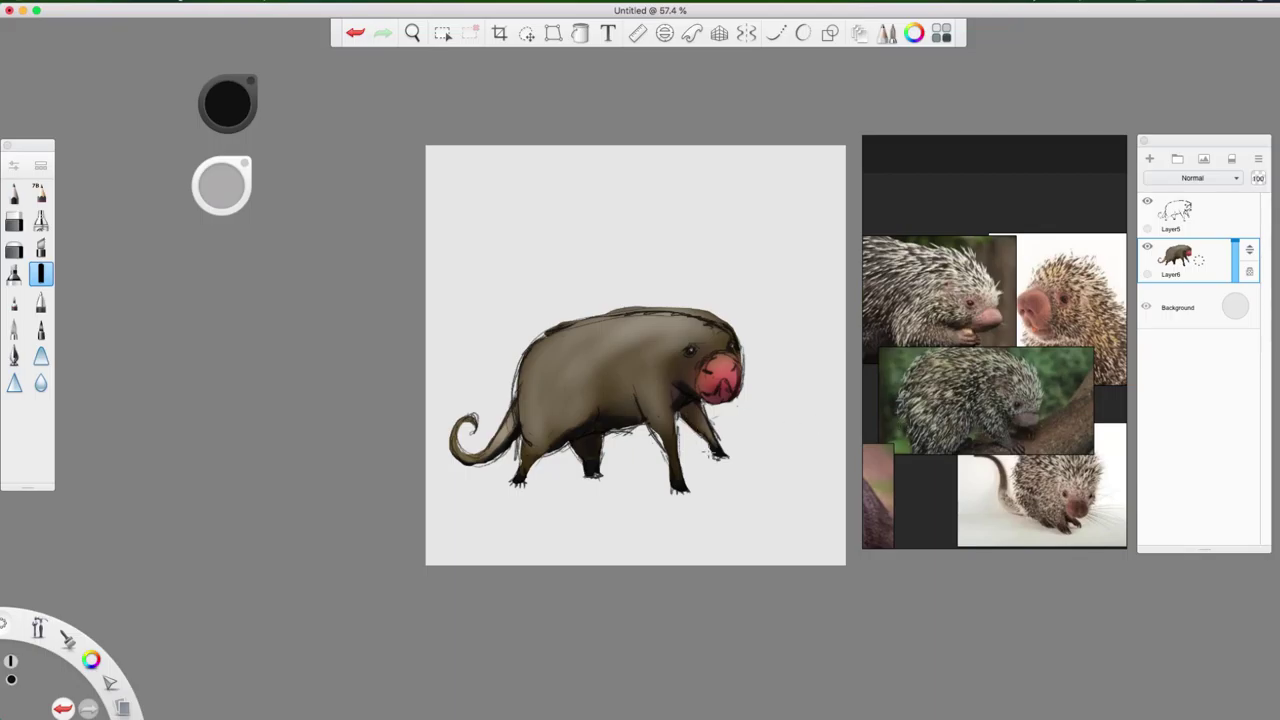
pyautogui.moveTo(690, 418); pyautogui.dragTo(696, 423)
pyautogui.moveTo(680, 402); pyautogui.dragTo(678, 424)
# Step: Add a new layer above the coloured body and set up the ink pen with a pale pinkish grey
pyautogui.click(1149, 161)
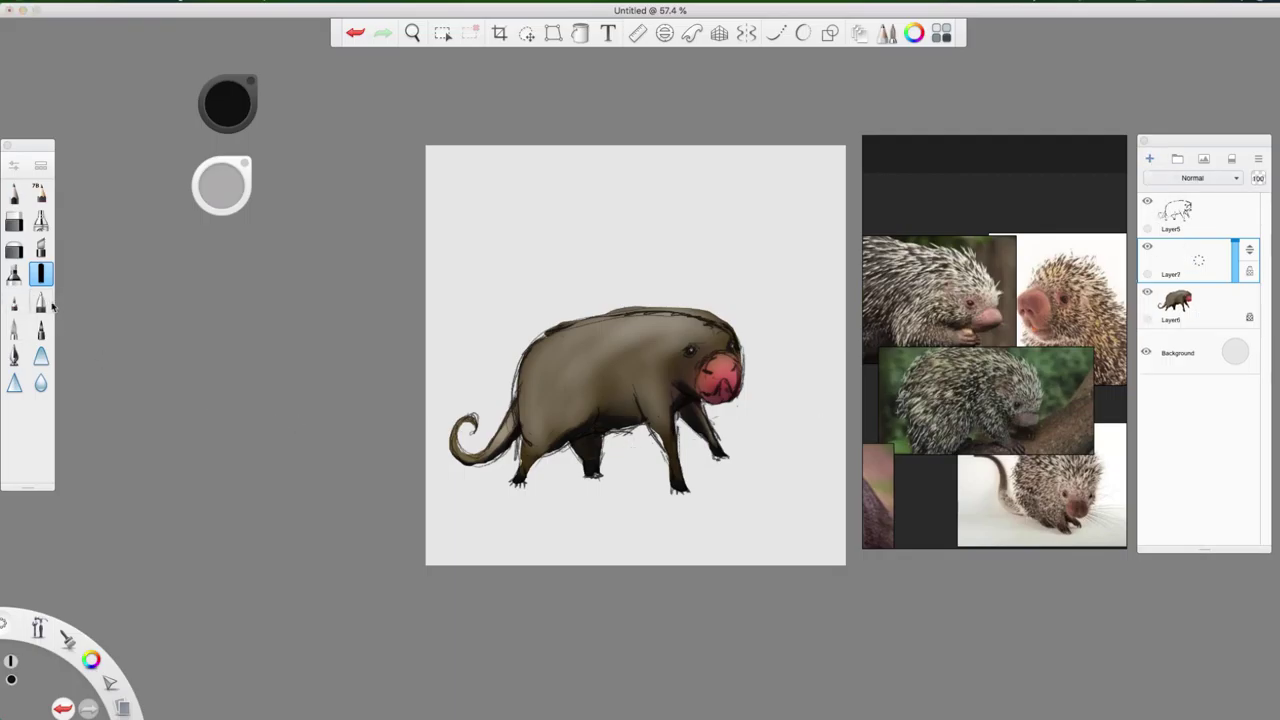
pyautogui.click(15, 355)
pyautogui.click(231, 121)
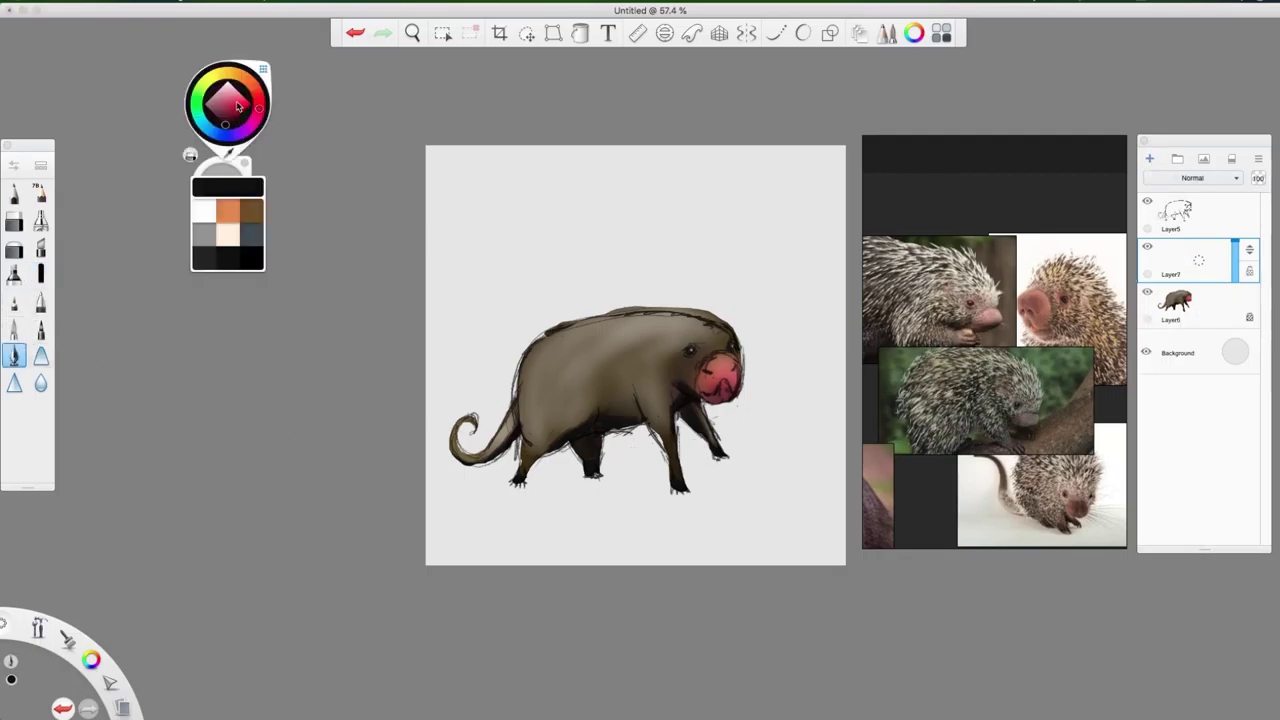
pyautogui.moveTo(238, 102); pyautogui.dragTo(221, 91)
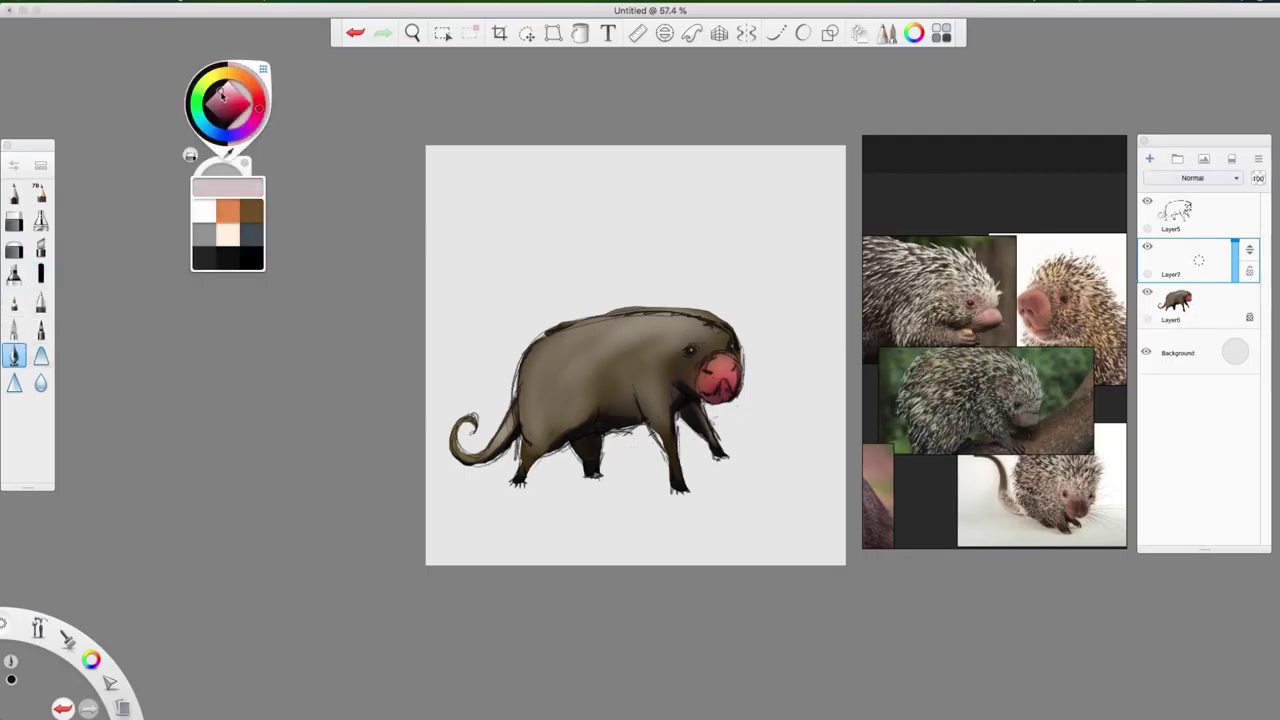
pyautogui.click(725, 385)
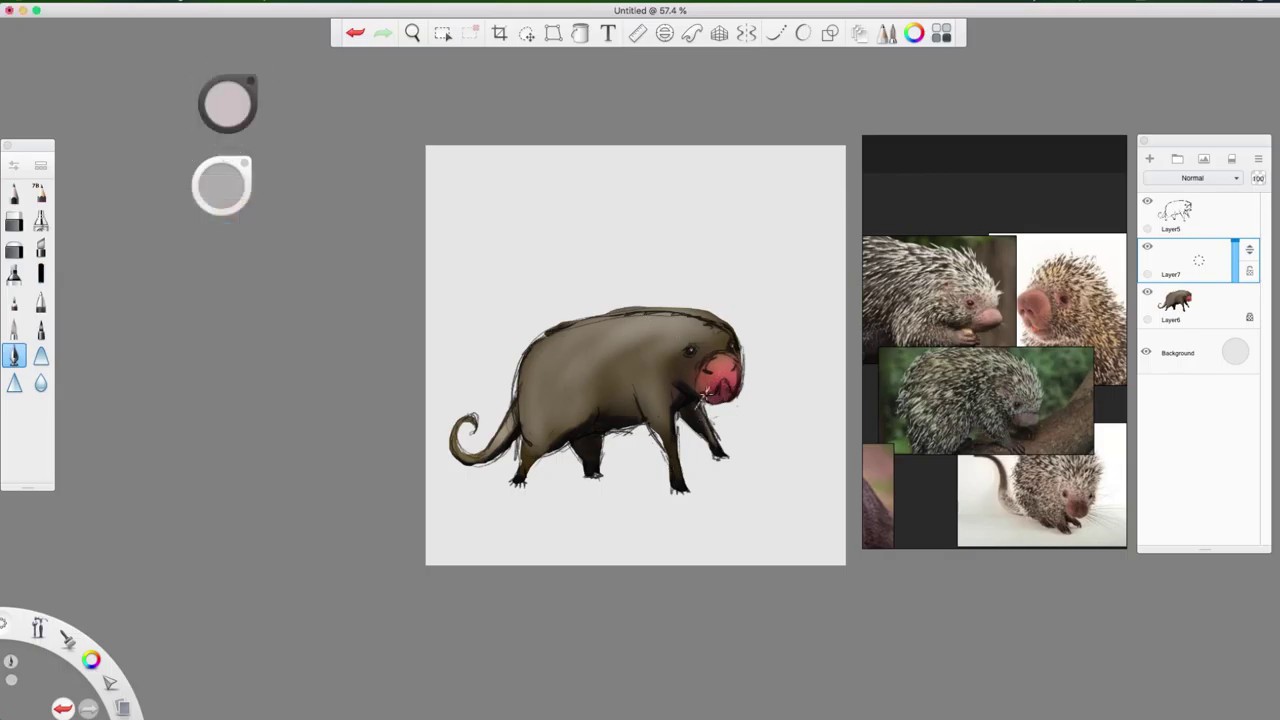
pyautogui.press('super+z')
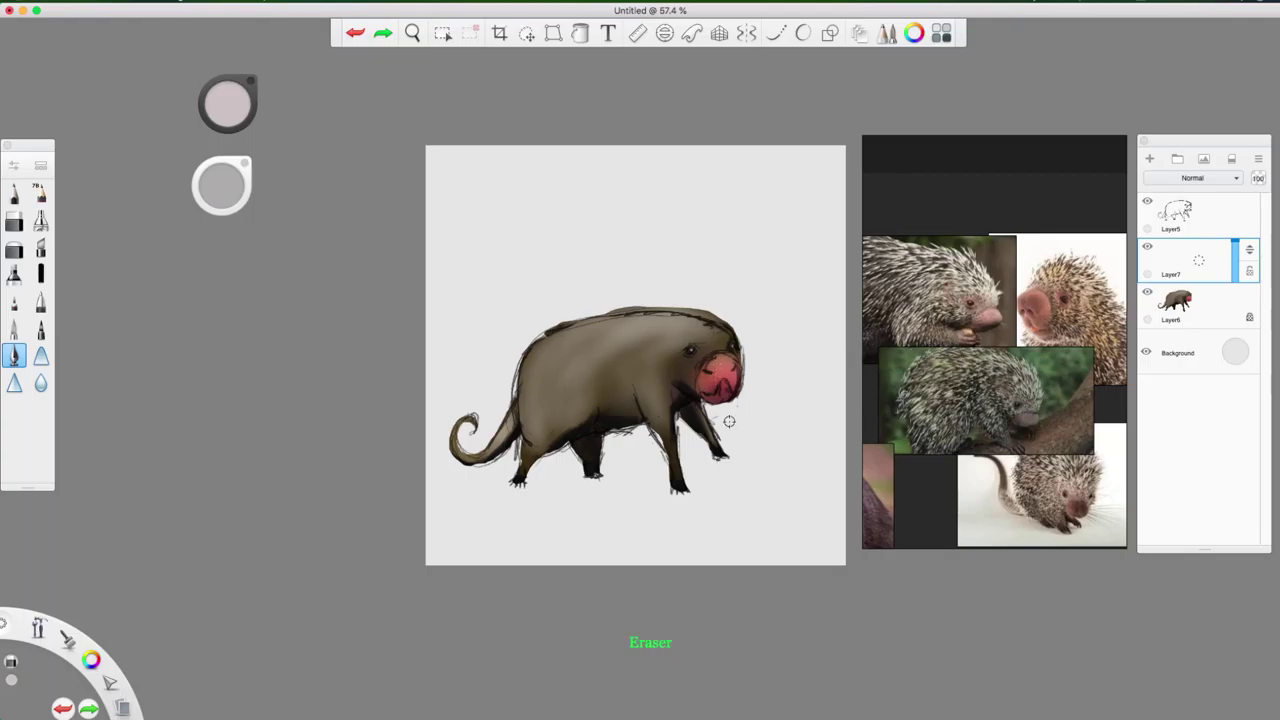
pyautogui.moveTo(728, 412); pyautogui.dragTo(704, 398)
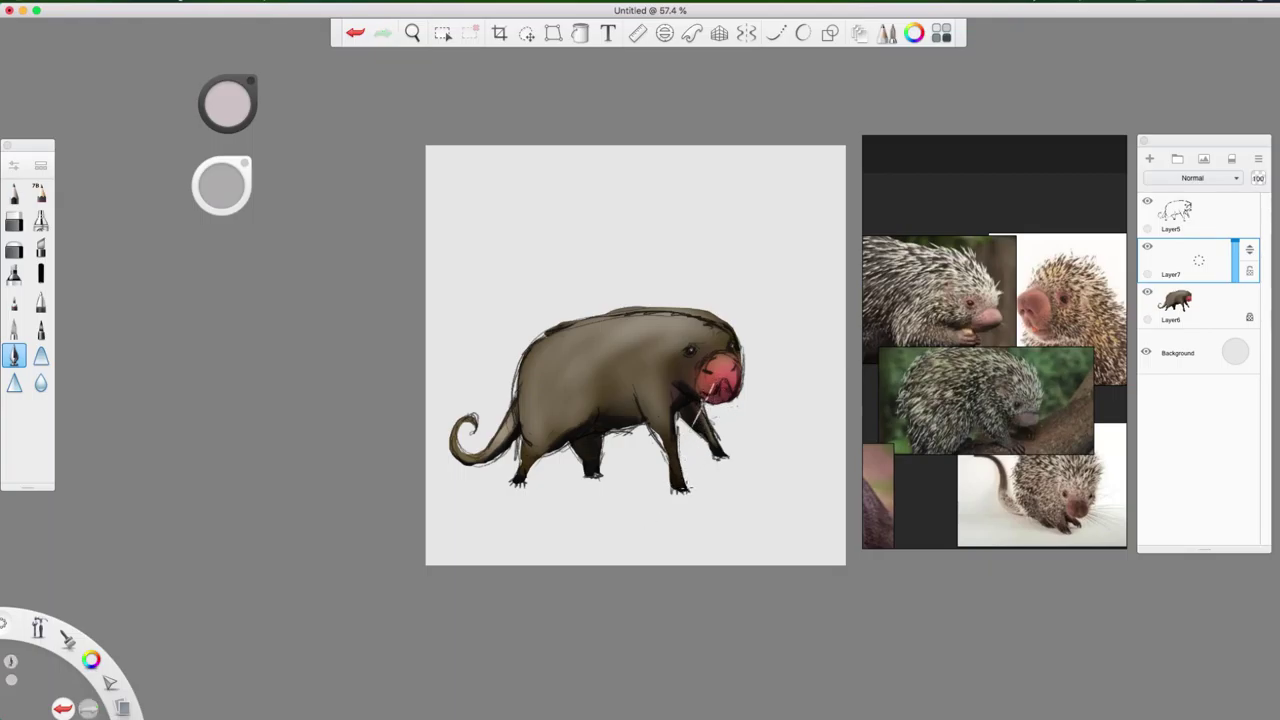
pyautogui.moveTo(712, 385); pyautogui.dragTo(625, 497)
pyautogui.moveTo(698, 418); pyautogui.dragTo(630, 518)
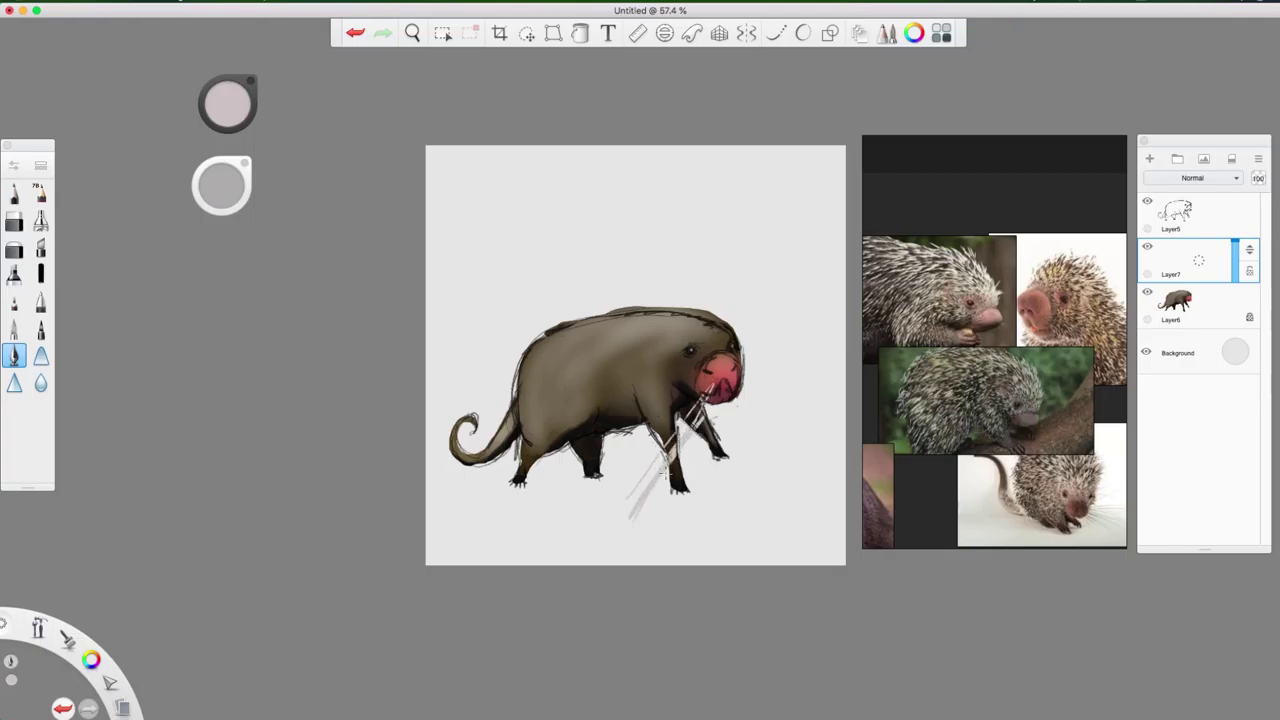
pyautogui.press('super+z')
pyautogui.press('super+z')
pyautogui.press('super+z')
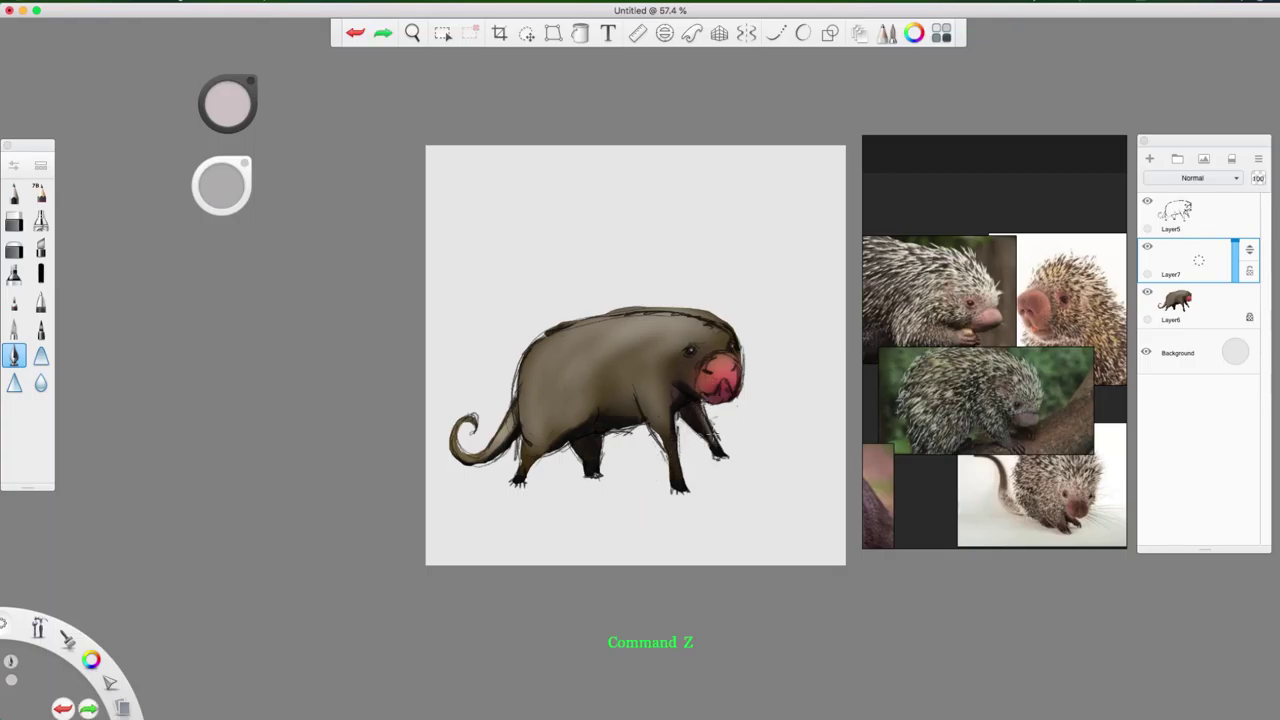
# Step: Move the new empty layer above the sketch layer, then try pale strokes on the near front leg and undo them
pyautogui.moveTo(1249, 250); pyautogui.dragTo(1249, 205)
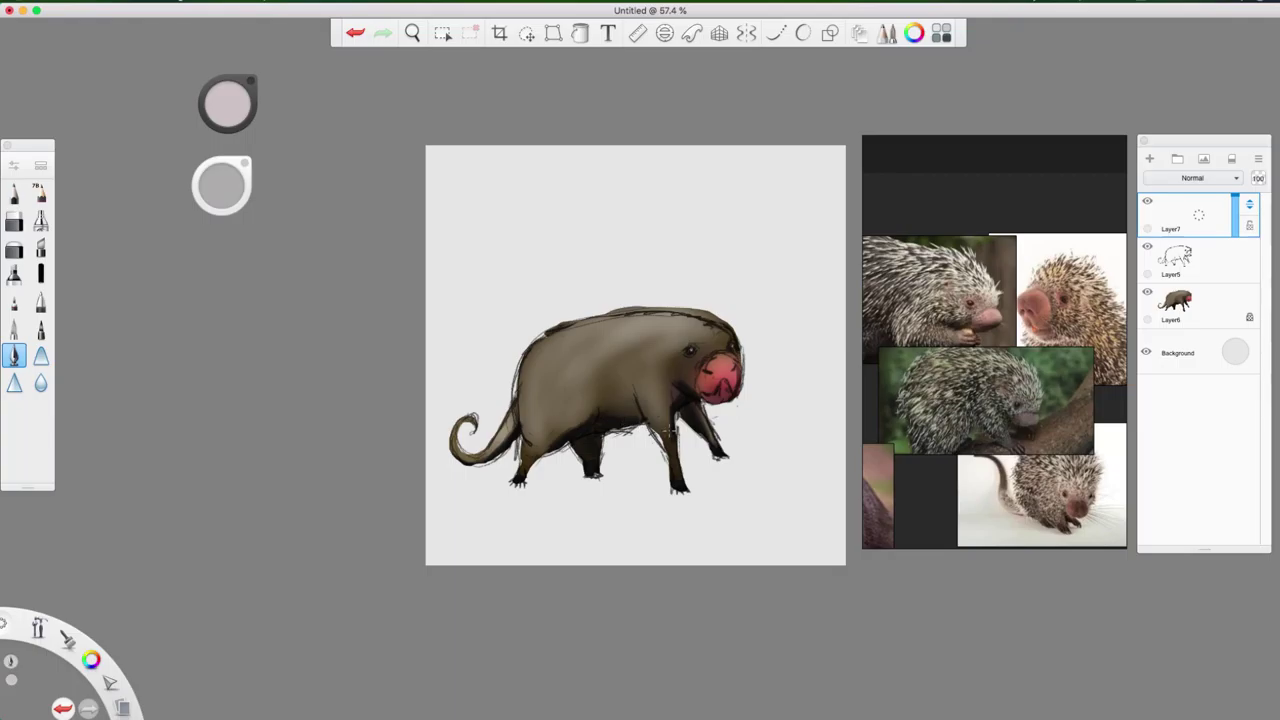
pyautogui.moveTo(672, 446)
pyautogui.mouseDown()
pyautogui.moveTo(642, 422)
pyautogui.moveTo(648, 410)
pyautogui.mouseUp()
pyautogui.press('super+z')
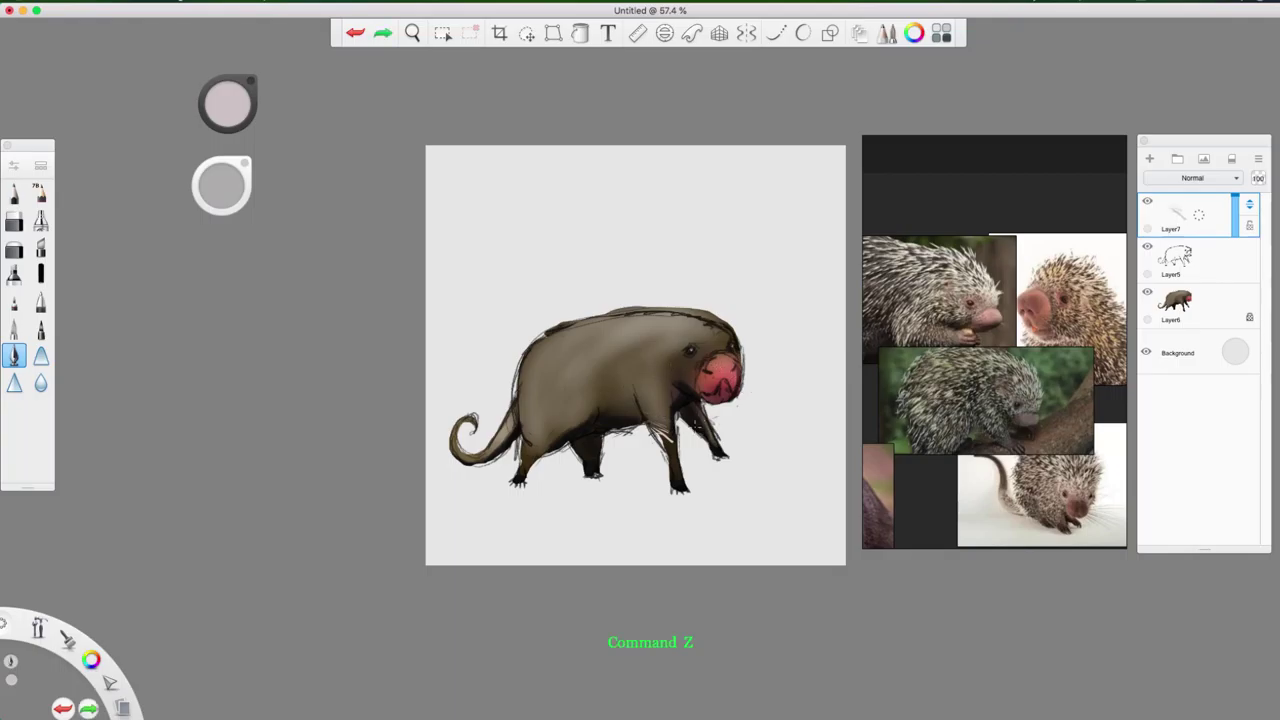
pyautogui.press('super+z')
pyautogui.press('super+z')
pyautogui.press('super+z')
# Step: Draw fine whiskers on both sides of the snout, first in pale pinkish grey and over them in dark plum
pyautogui.moveTo(709, 391)
pyautogui.mouseDown()
pyautogui.moveTo(668, 422)
pyautogui.moveTo(686, 394)
pyautogui.moveTo(746, 398)
pyautogui.moveTo(742, 375)
pyautogui.moveTo(764, 404)
pyautogui.moveTo(736, 392)
pyautogui.moveTo(748, 404)
pyautogui.mouseUp()
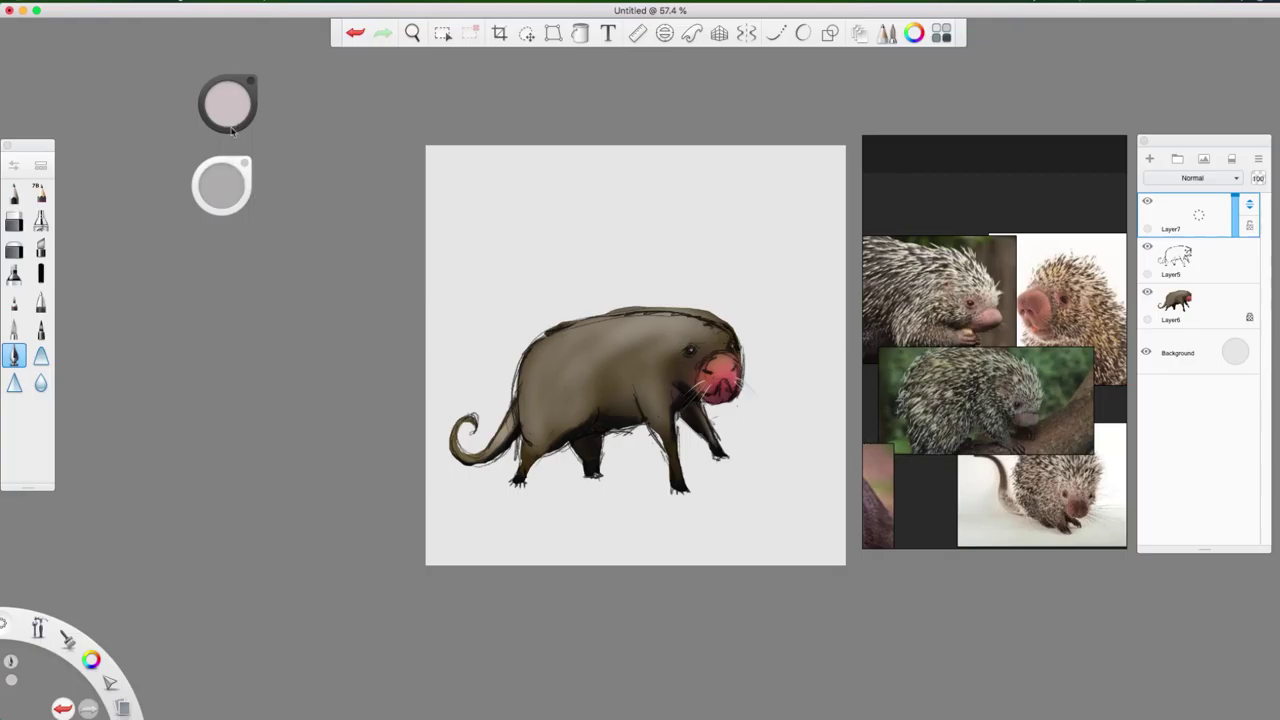
pyautogui.moveTo(232, 128); pyautogui.dragTo(255, 330)
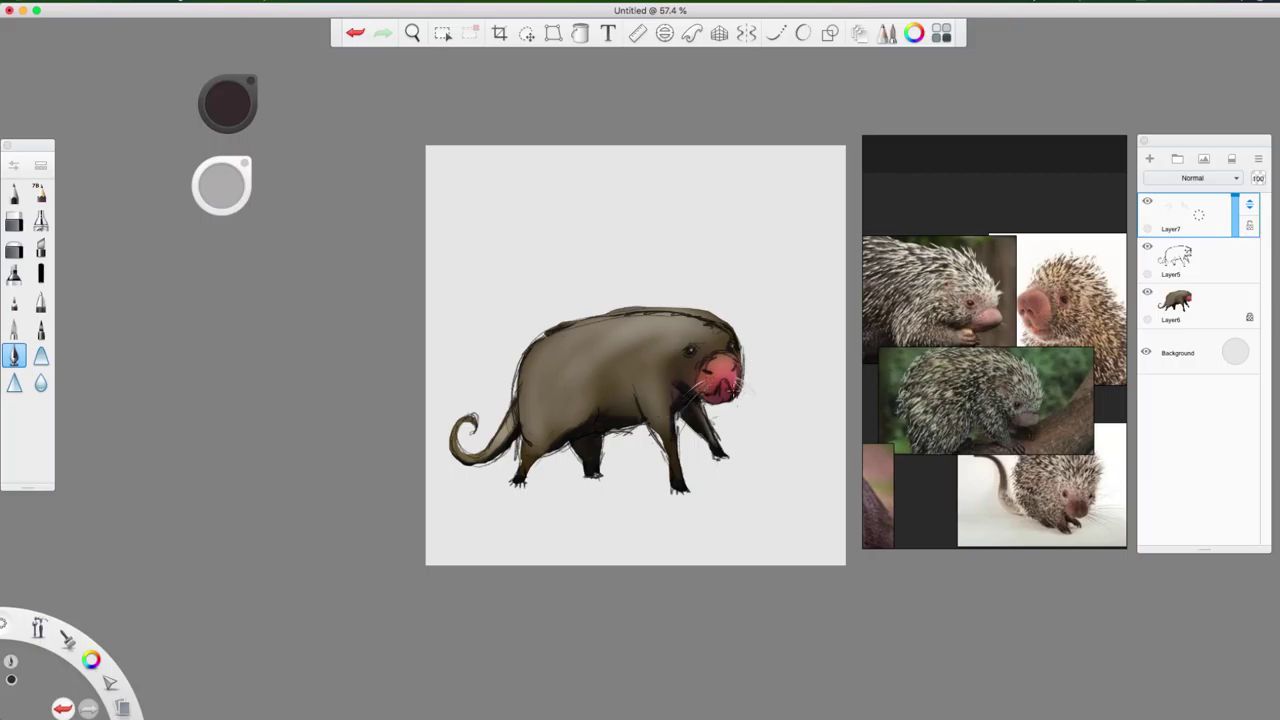
pyautogui.moveTo(728, 386); pyautogui.dragTo(760, 396)
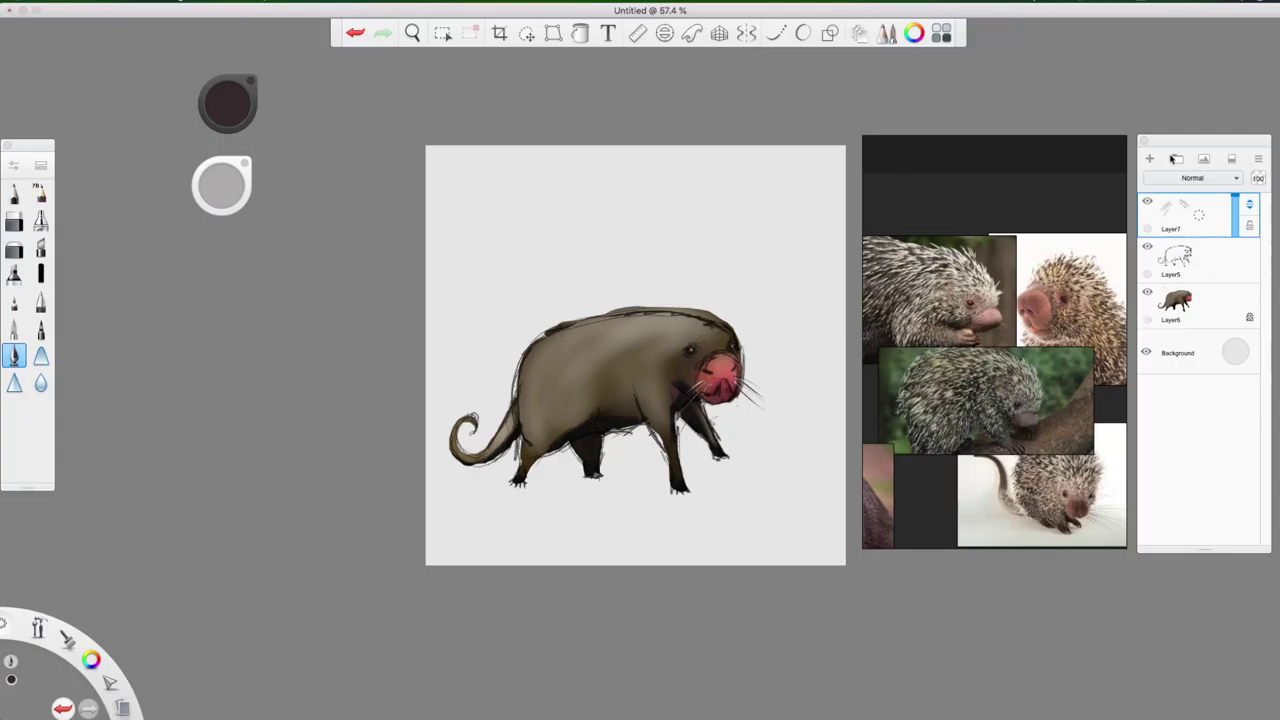
# Step: Add a layer between the whiskers and the sketch and hatch short near-black quills over the head and shoulder
pyautogui.click(1196, 266)
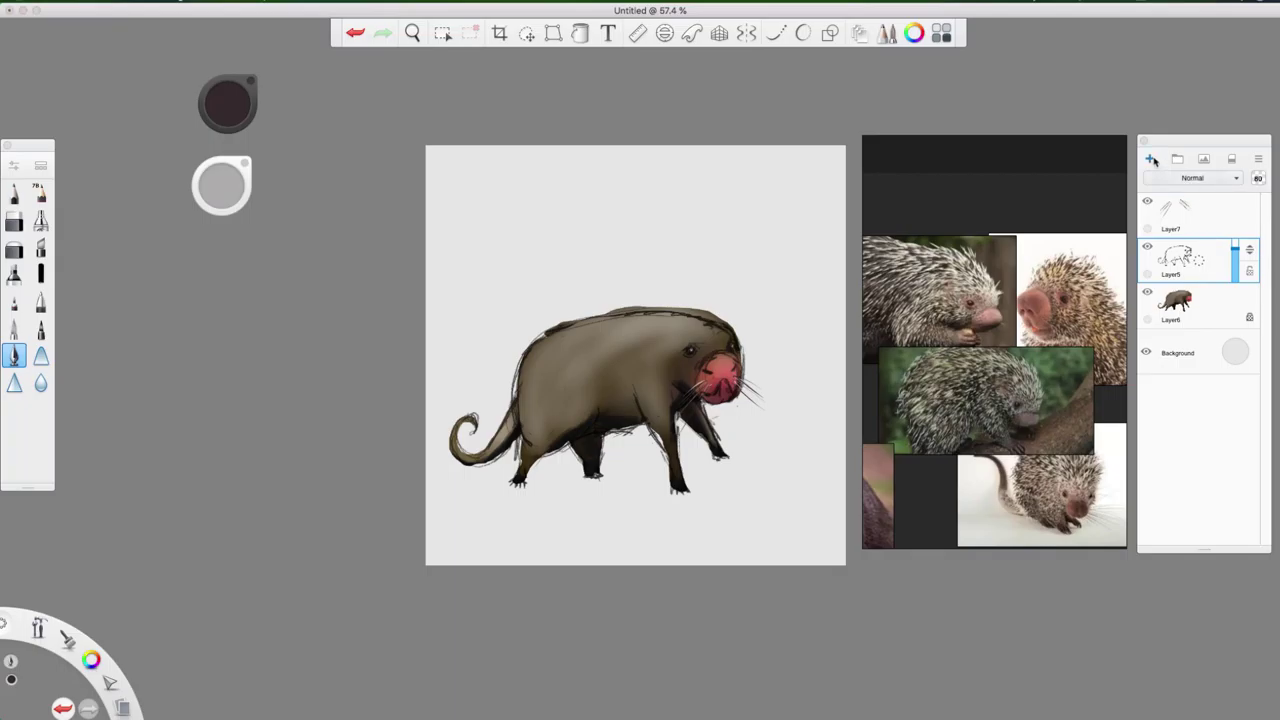
pyautogui.click(1151, 160)
pyautogui.click(228, 103)
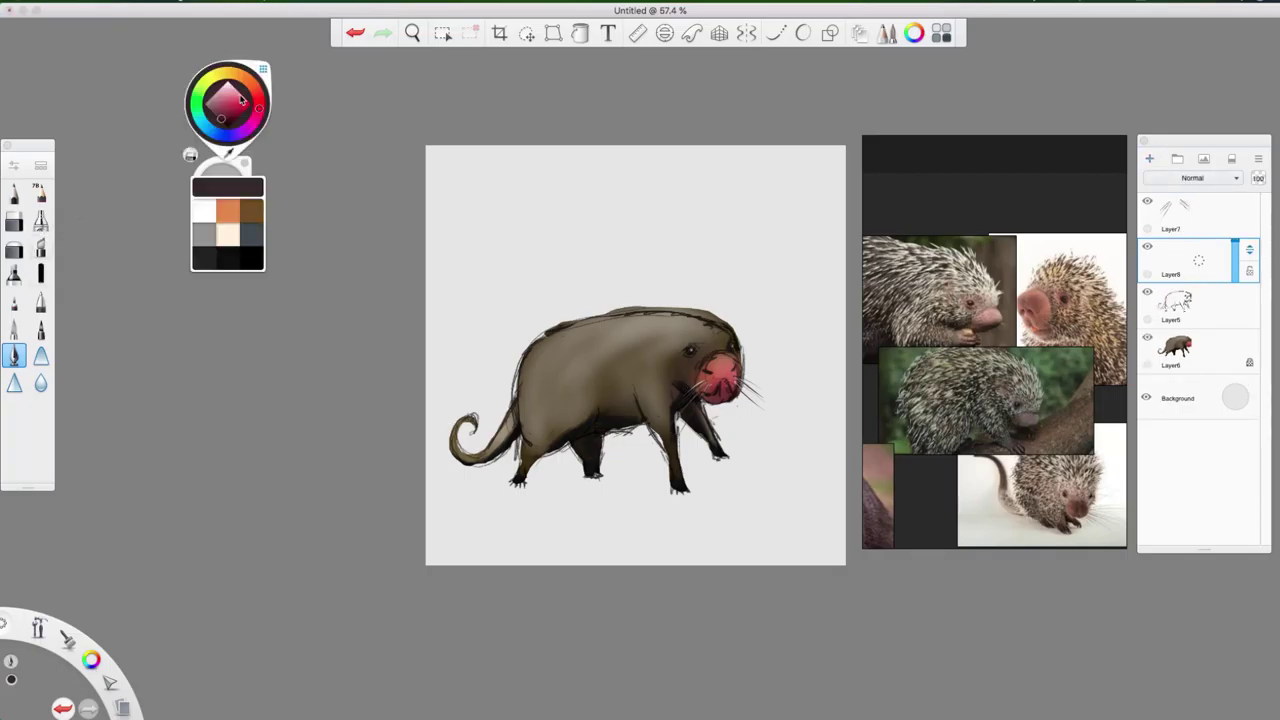
pyautogui.moveTo(228, 103); pyautogui.dragTo(229, 115)
pyautogui.click(250, 83)
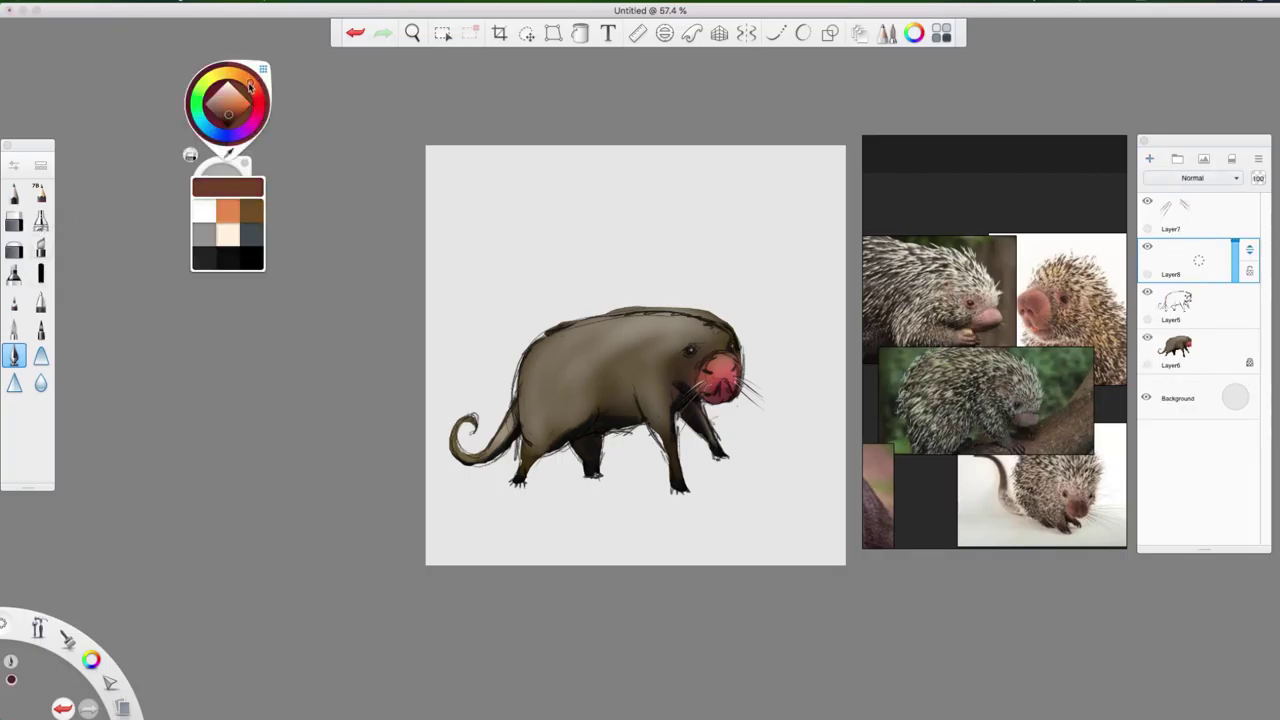
pyautogui.click(590, 337)
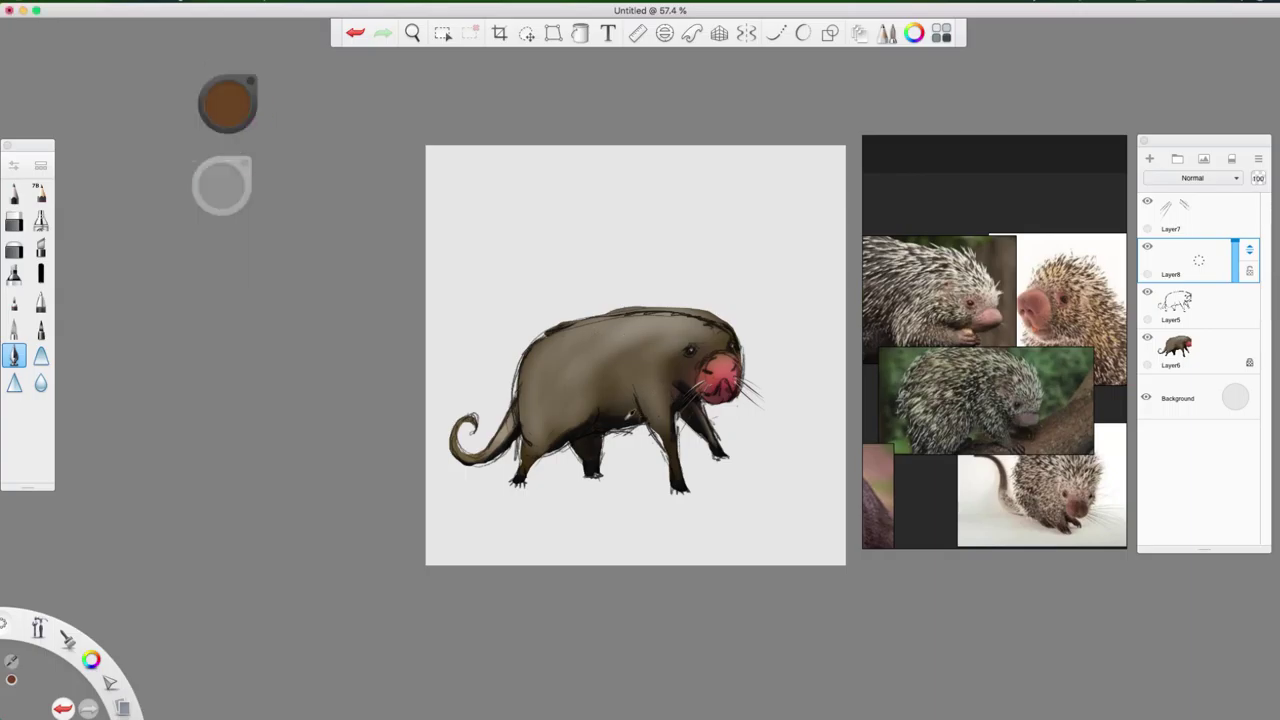
pyautogui.keyDown('alt'); pyautogui.click(631, 415); pyautogui.keyUp('alt')
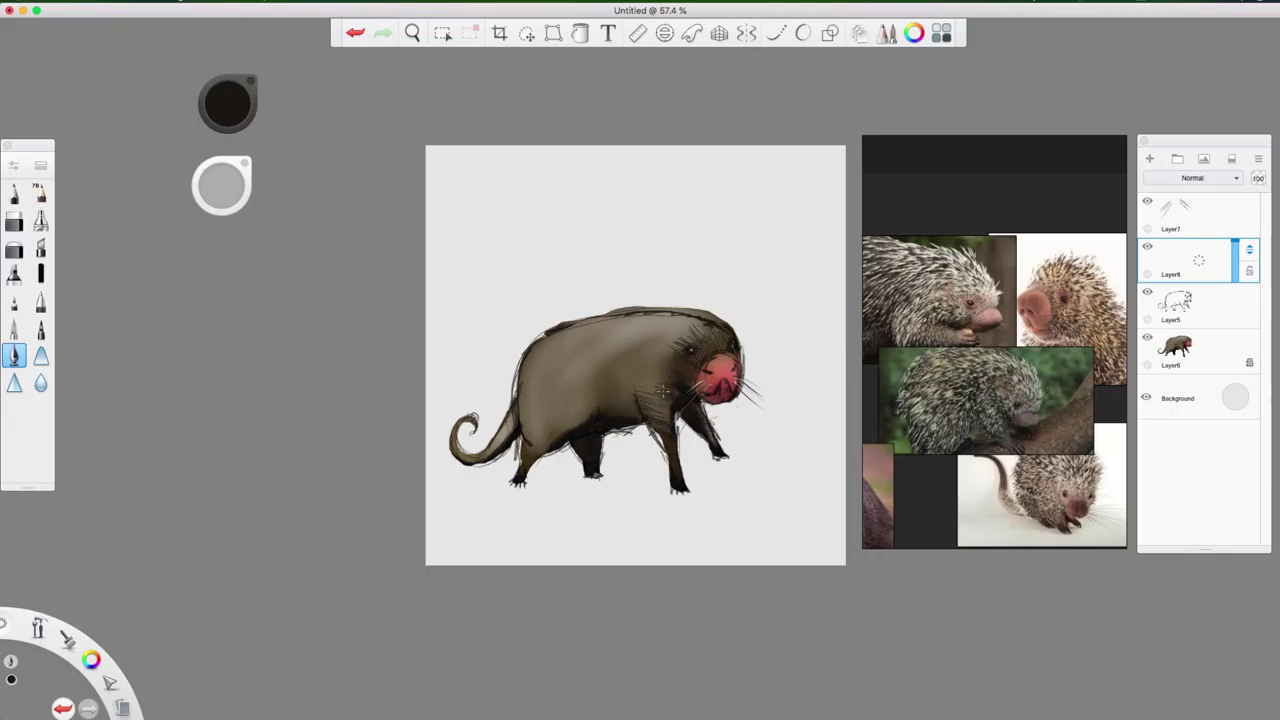
pyautogui.moveTo(662, 382)
pyautogui.mouseDown()
pyautogui.moveTo(645, 356)
pyautogui.moveTo(676, 358)
pyautogui.moveTo(675, 329)
pyautogui.moveTo(706, 322)
pyautogui.mouseUp()
pyautogui.moveTo(622, 398)
pyautogui.mouseDown()
pyautogui.moveTo(640, 382)
pyautogui.moveTo(642, 351)
pyautogui.moveTo(626, 358)
pyautogui.moveTo(674, 342)
pyautogui.moveTo(672, 318)
pyautogui.moveTo(686, 316)
pyautogui.moveTo(668, 306)
pyautogui.moveTo(722, 321)
pyautogui.mouseUp()
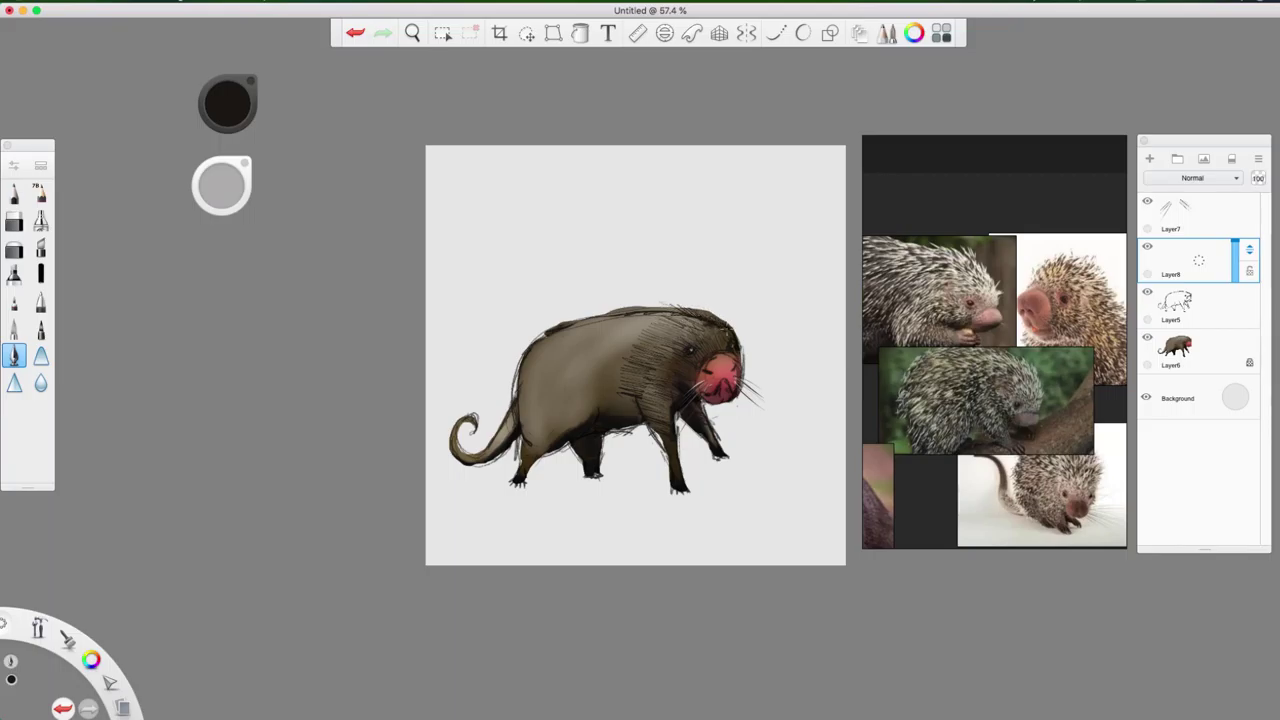
# Step: Continue hatching near-black quills across the flank, back and rump, extending past the back outline and onto the hind leg
pyautogui.moveTo(623, 408)
pyautogui.mouseDown()
pyautogui.moveTo(634, 419)
pyautogui.moveTo(623, 400)
pyautogui.moveTo(616, 420)
pyautogui.moveTo(616, 356)
pyautogui.moveTo(640, 336)
pyautogui.moveTo(636, 318)
pyautogui.moveTo(662, 316)
pyautogui.mouseUp()
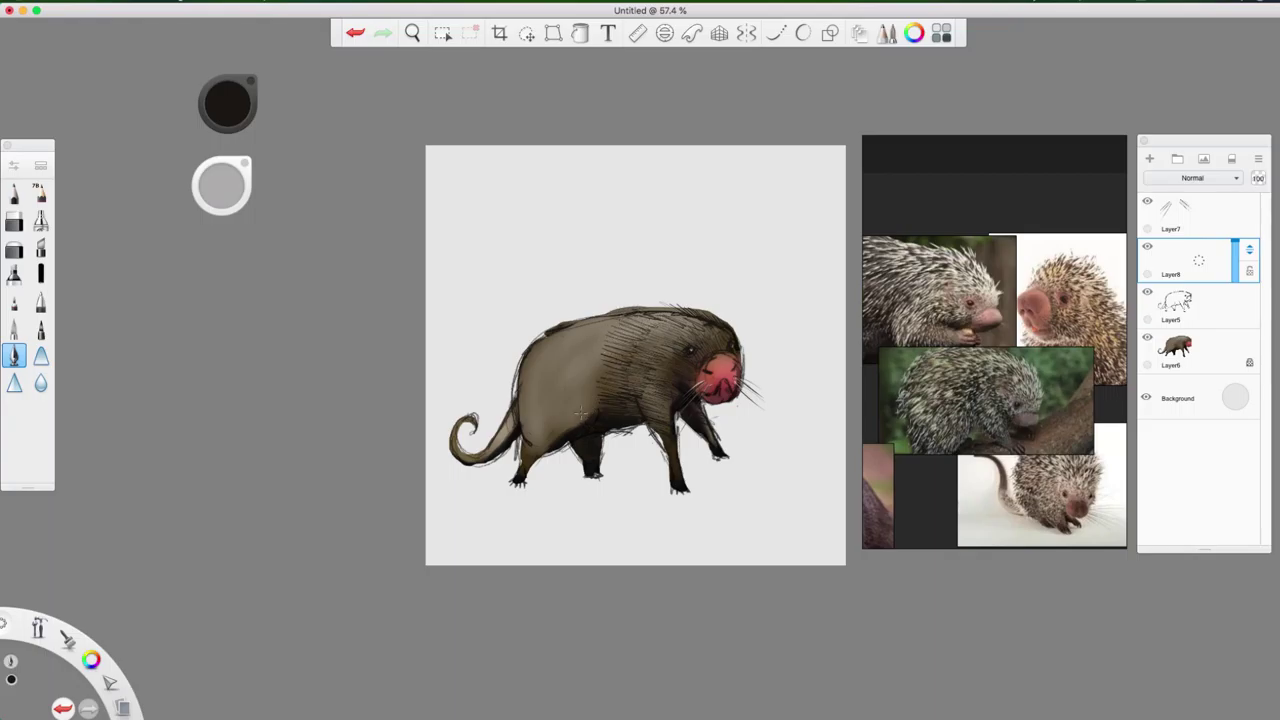
pyautogui.moveTo(580, 412)
pyautogui.mouseDown()
pyautogui.moveTo(569, 368)
pyautogui.moveTo(603, 367)
pyautogui.moveTo(576, 339)
pyautogui.moveTo(612, 339)
pyautogui.moveTo(598, 310)
pyautogui.moveTo(574, 422)
pyautogui.moveTo(558, 396)
pyautogui.moveTo(576, 388)
pyautogui.moveTo(547, 370)
pyautogui.moveTo(578, 360)
pyautogui.moveTo(549, 331)
pyautogui.moveTo(590, 326)
pyautogui.mouseUp()
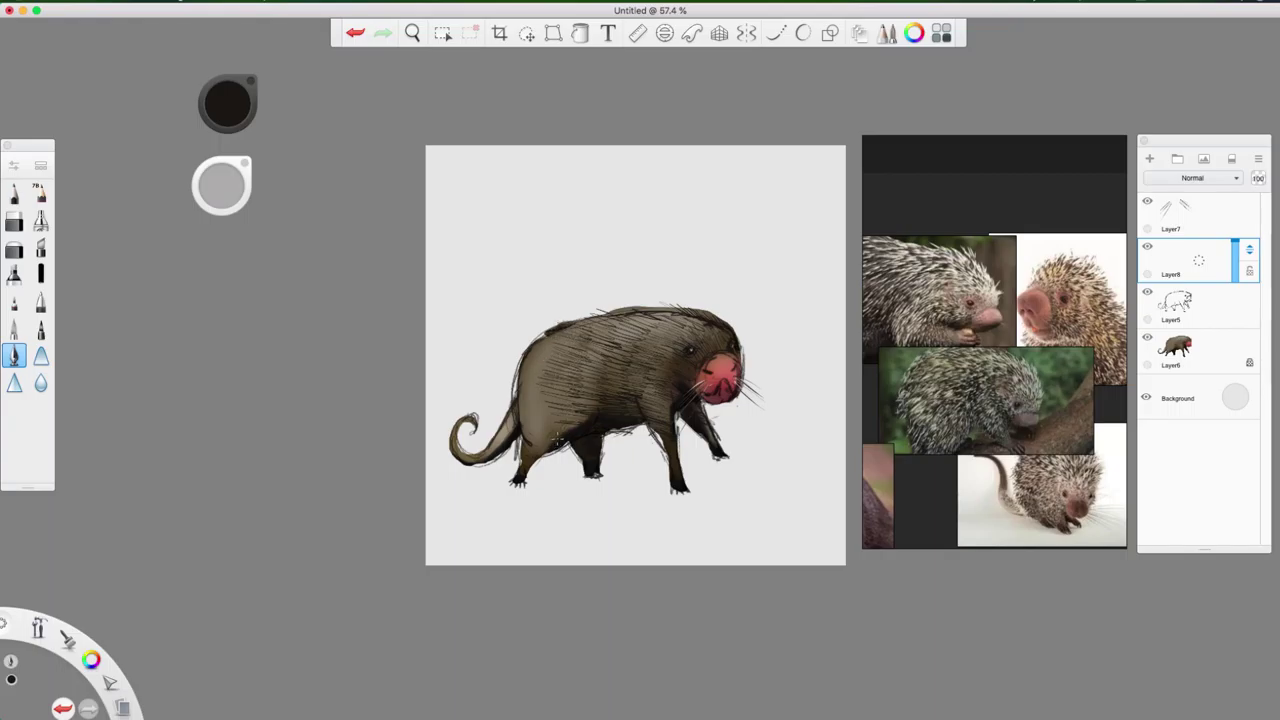
pyautogui.moveTo(570, 433)
pyautogui.mouseDown()
pyautogui.moveTo(545, 412)
pyautogui.moveTo(537, 383)
pyautogui.moveTo(556, 385)
pyautogui.moveTo(540, 355)
pyautogui.moveTo(580, 320)
pyautogui.moveTo(628, 312)
pyautogui.mouseUp()
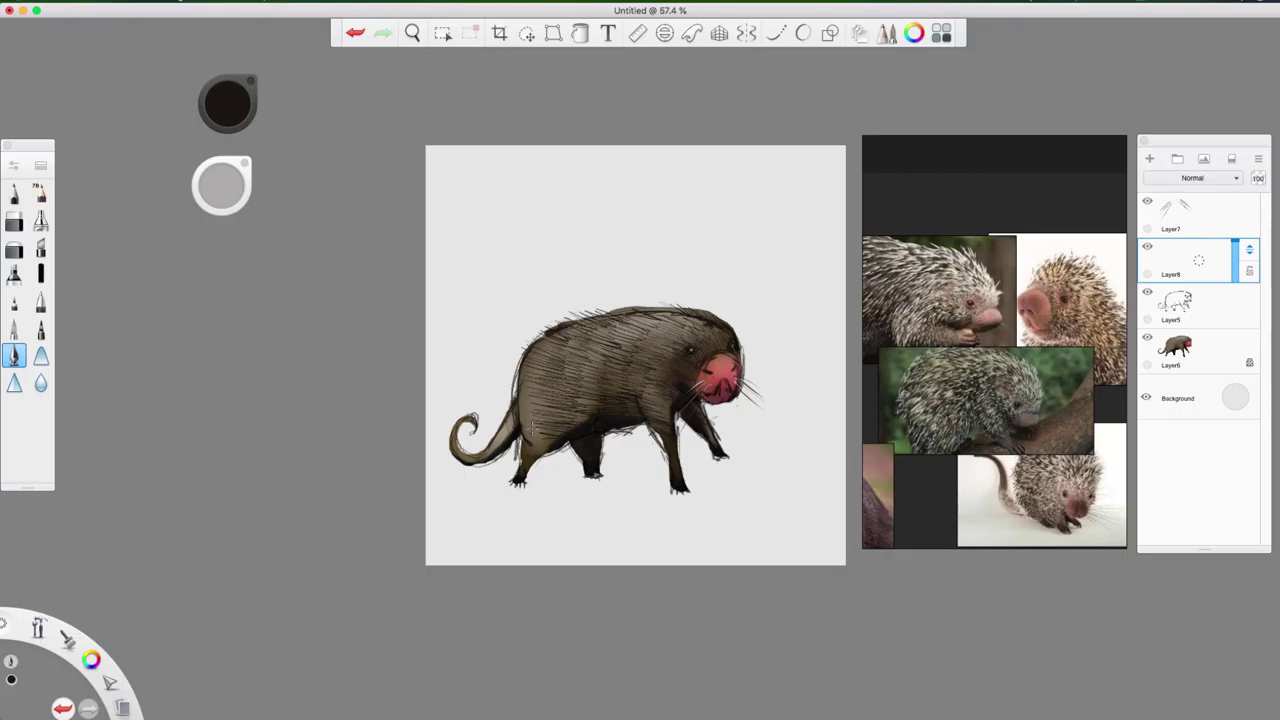
pyautogui.moveTo(533, 428)
pyautogui.mouseDown()
pyautogui.moveTo(532, 442)
pyautogui.moveTo(522, 402)
pyautogui.moveTo(554, 392)
pyautogui.moveTo(520, 352)
pyautogui.moveTo(552, 336)
pyautogui.moveTo(520, 452)
pyautogui.moveTo(586, 457)
pyautogui.mouseUp()
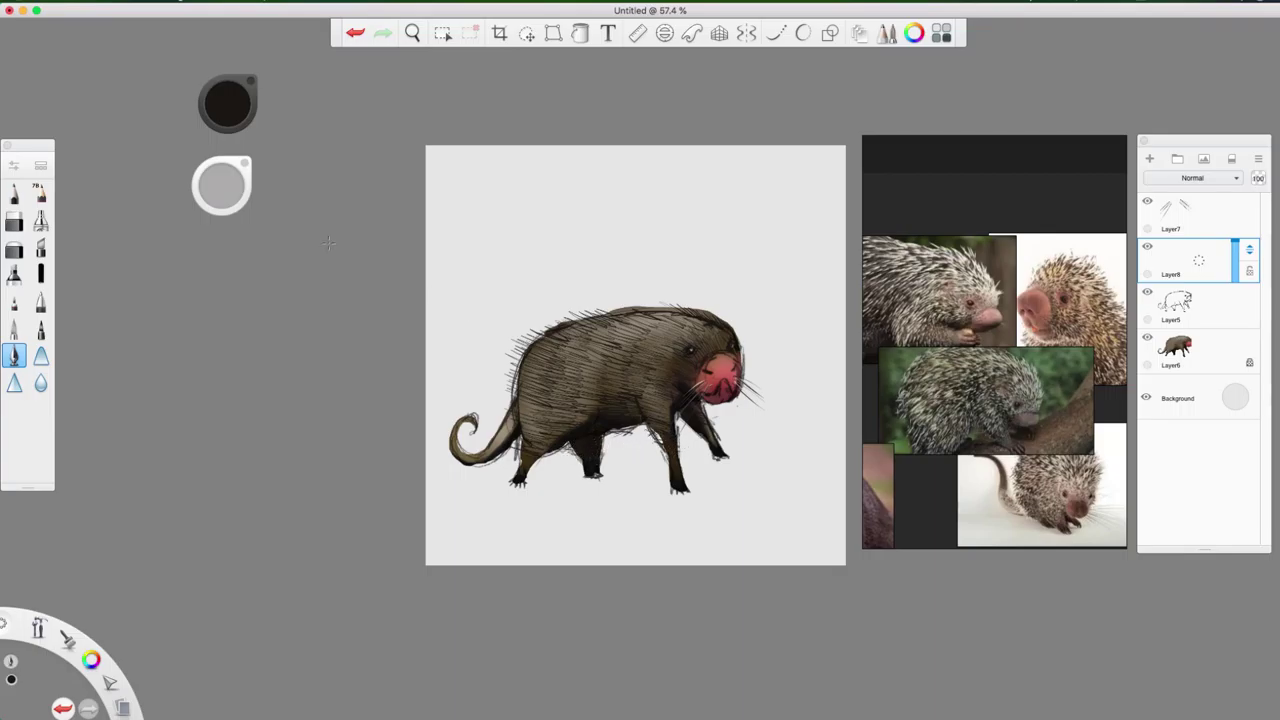
pyautogui.click(232, 116)
pyautogui.click(235, 115)
pyautogui.moveTo(669, 421); pyautogui.dragTo(638, 401)
pyautogui.moveTo(670, 411); pyautogui.dragTo(638, 390)
pyautogui.moveTo(670, 398)
pyautogui.mouseDown()
pyautogui.moveTo(628, 368)
pyautogui.moveTo(634, 342)
pyautogui.moveTo(684, 333)
pyautogui.moveTo(682, 310)
pyautogui.moveTo(696, 313)
pyautogui.mouseUp()
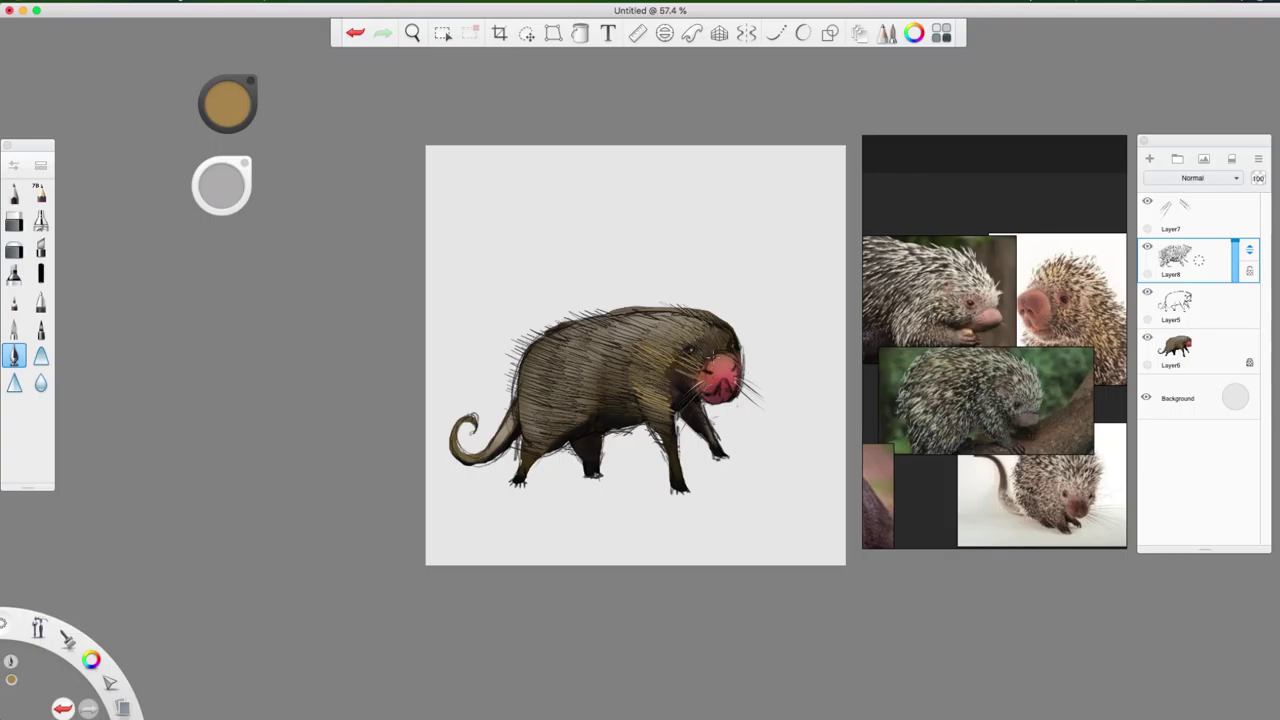
pyautogui.press('super+z')
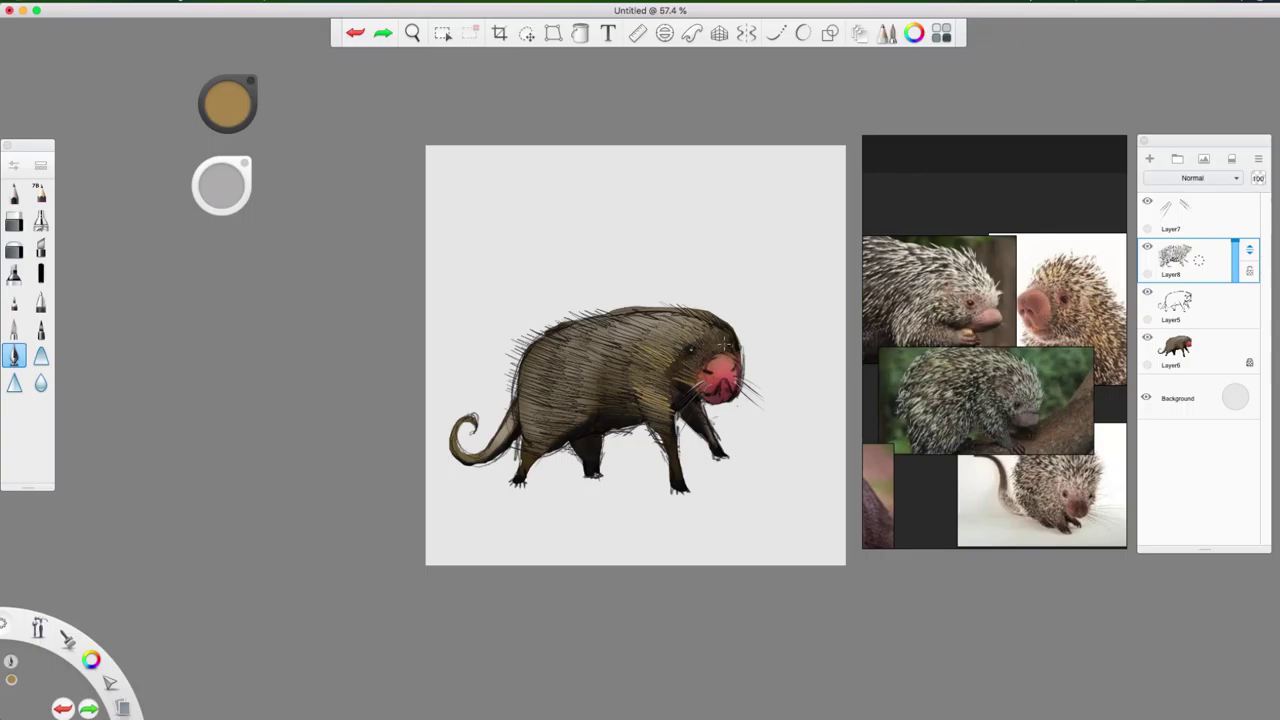
pyautogui.press('super+z')
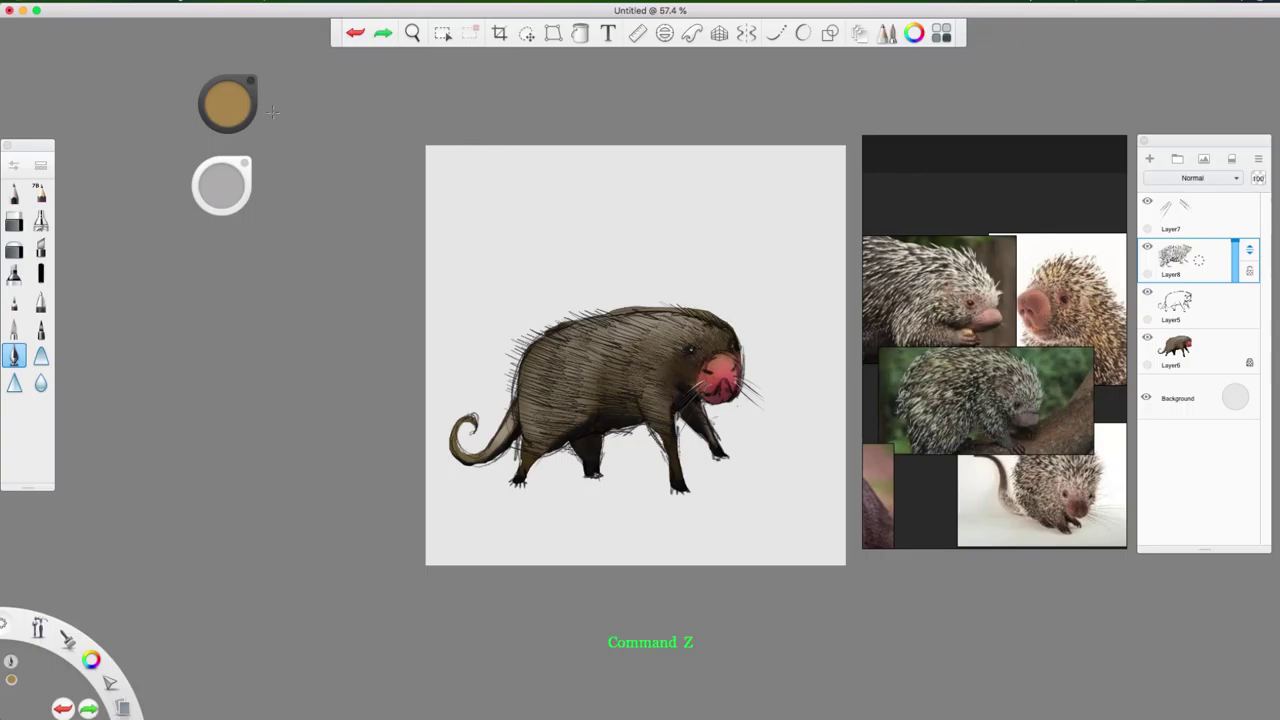
# Step: Pick a pale cream colour and hatch light quills between the dark ones over the shoulder, flank and rump
pyautogui.click(227, 103)
pyautogui.click(243, 108)
pyautogui.click(383, 34)
pyautogui.click(352, 36)
pyautogui.click(228, 103)
pyautogui.click(231, 93)
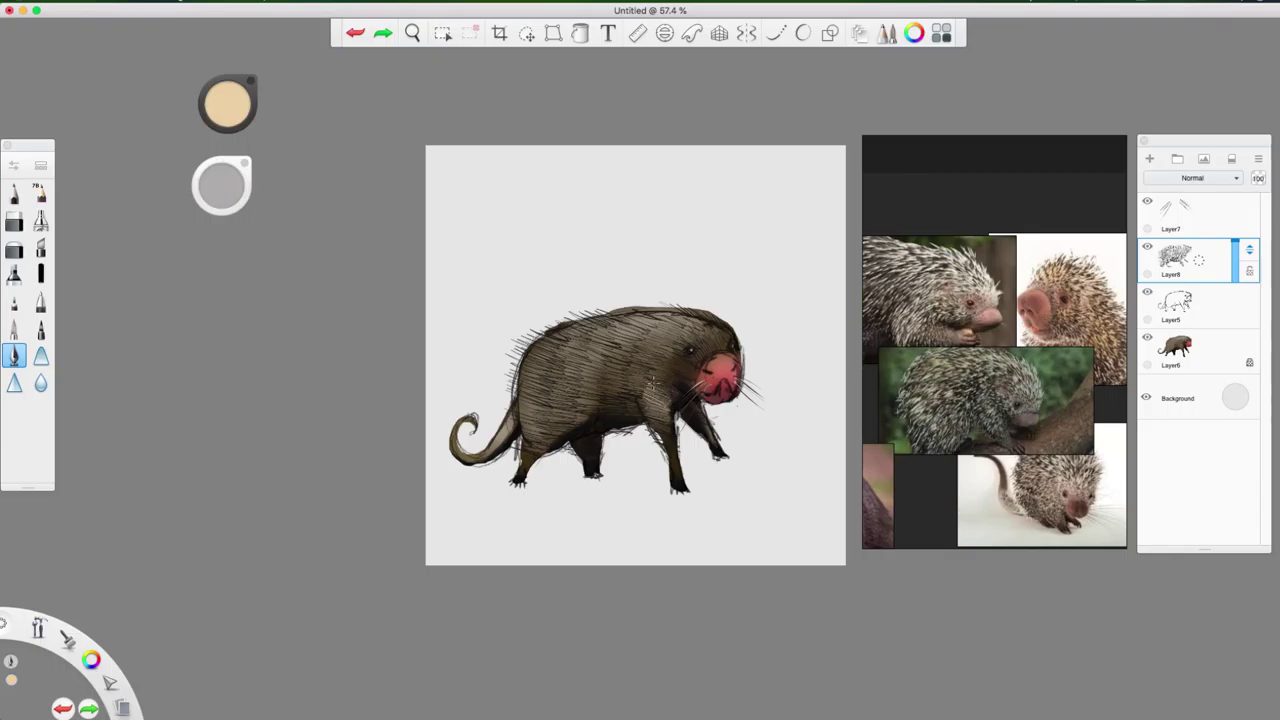
pyautogui.moveTo(662, 385)
pyautogui.mouseDown()
pyautogui.moveTo(668, 372)
pyautogui.moveTo(635, 383)
pyautogui.moveTo(657, 325)
pyautogui.moveTo(684, 322)
pyautogui.moveTo(668, 346)
pyautogui.moveTo(672, 377)
pyautogui.moveTo(702, 338)
pyautogui.moveTo(730, 338)
pyautogui.moveTo(545, 332)
pyautogui.moveTo(522, 416)
pyautogui.moveTo(534, 452)
pyautogui.moveTo(556, 422)
pyautogui.moveTo(528, 410)
pyautogui.moveTo(554, 376)
pyautogui.moveTo(540, 346)
pyautogui.moveTo(566, 330)
pyautogui.moveTo(564, 418)
pyautogui.moveTo(596, 370)
pyautogui.moveTo(568, 334)
pyautogui.moveTo(600, 334)
pyautogui.moveTo(596, 410)
pyautogui.moveTo(604, 368)
pyautogui.moveTo(590, 352)
pyautogui.moveTo(608, 356)
pyautogui.moveTo(618, 316)
pyautogui.moveTo(606, 416)
pyautogui.moveTo(582, 420)
pyautogui.moveTo(610, 410)
pyautogui.moveTo(622, 344)
pyautogui.moveTo(610, 322)
pyautogui.moveTo(630, 362)
pyautogui.moveTo(630, 412)
pyautogui.moveTo(618, 414)
pyautogui.moveTo(660, 420)
pyautogui.moveTo(696, 406)
pyautogui.mouseUp()
pyautogui.moveTo(519, 448)
pyautogui.mouseDown()
pyautogui.moveTo(532, 450)
pyautogui.moveTo(503, 426)
pyautogui.mouseUp()
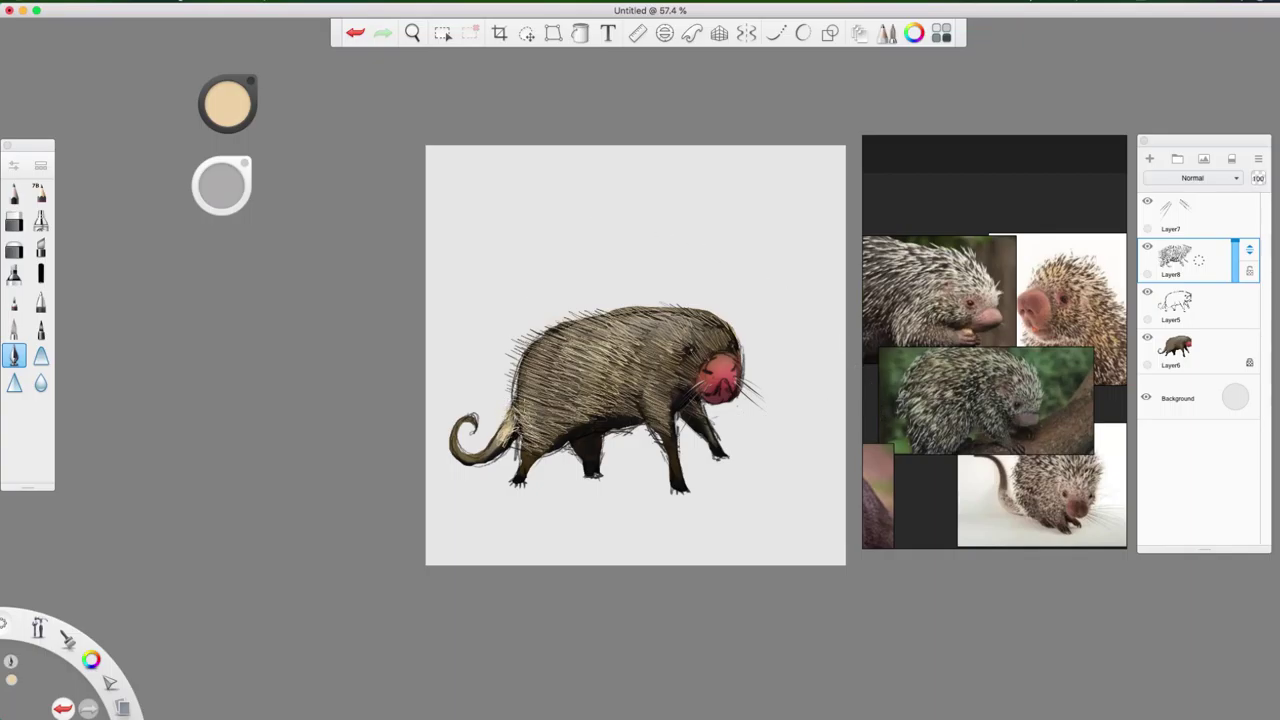
# Step: Extend the cream quills along the back outline and forehead, and rework the area around the eyes
pyautogui.moveTo(532, 408)
pyautogui.mouseDown()
pyautogui.moveTo(508, 378)
pyautogui.moveTo(516, 356)
pyautogui.moveTo(576, 312)
pyautogui.moveTo(646, 300)
pyautogui.moveTo(716, 310)
pyautogui.moveTo(742, 348)
pyautogui.mouseUp()
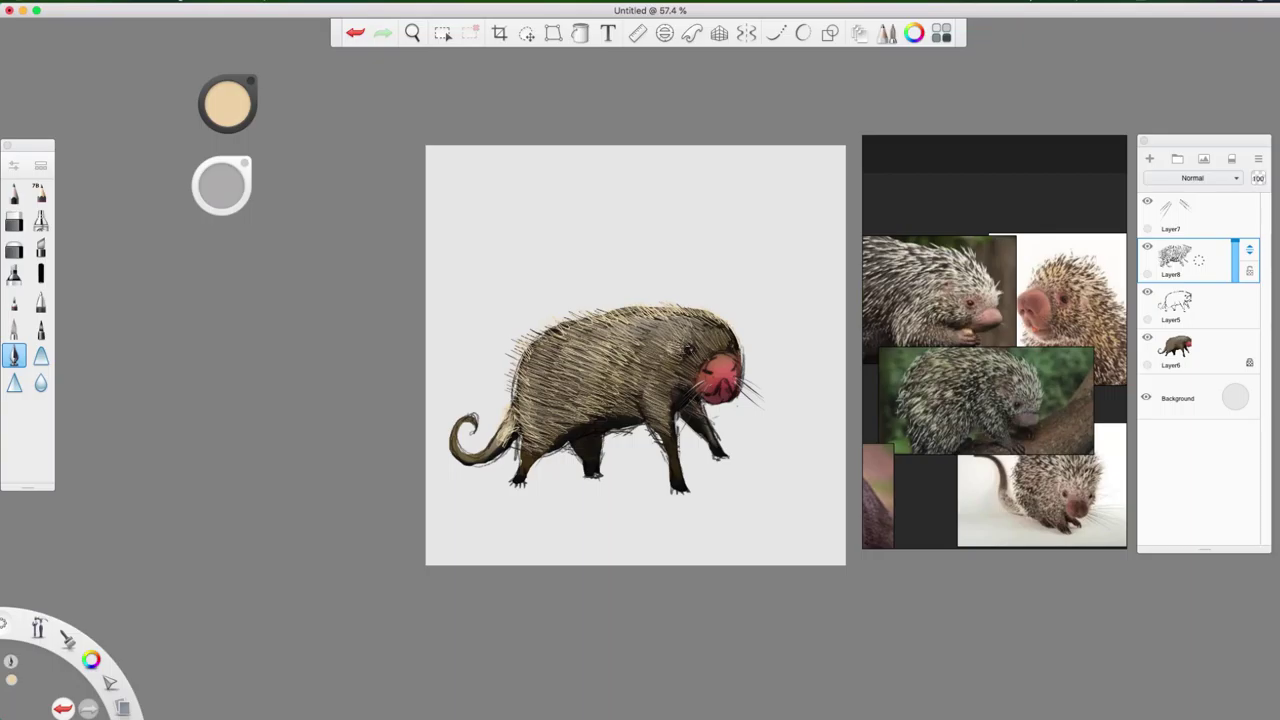
pyautogui.moveTo(688, 348)
pyautogui.mouseDown()
pyautogui.moveTo(682, 338)
pyautogui.moveTo(710, 334)
pyautogui.mouseUp()
pyautogui.moveTo(712, 348); pyautogui.dragTo(696, 332)
pyautogui.moveTo(700, 346)
pyautogui.mouseDown()
pyautogui.moveTo(688, 326)
pyautogui.moveTo(708, 326)
pyautogui.mouseUp()
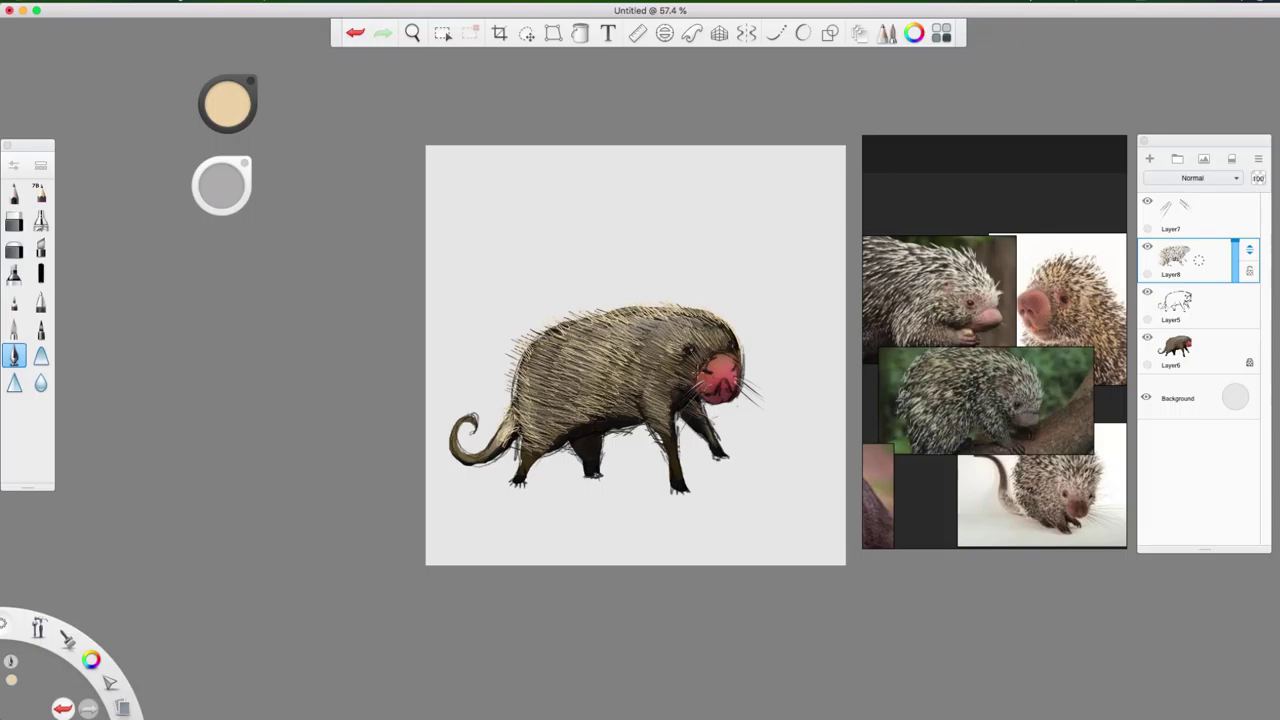
pyautogui.press('e')
# Step: Change the drawing colour to a saturated orange
pyautogui.click(227, 104)
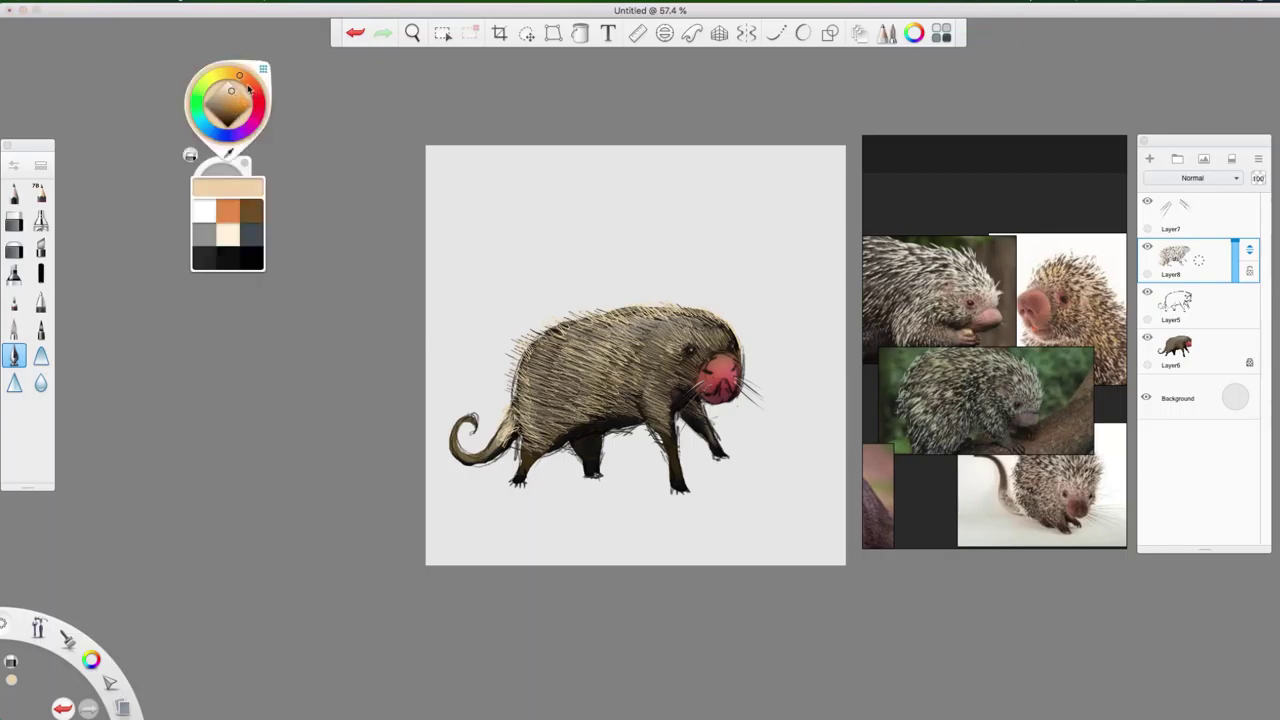
pyautogui.moveTo(248, 82); pyautogui.dragTo(254, 89)
pyautogui.click(242, 100)
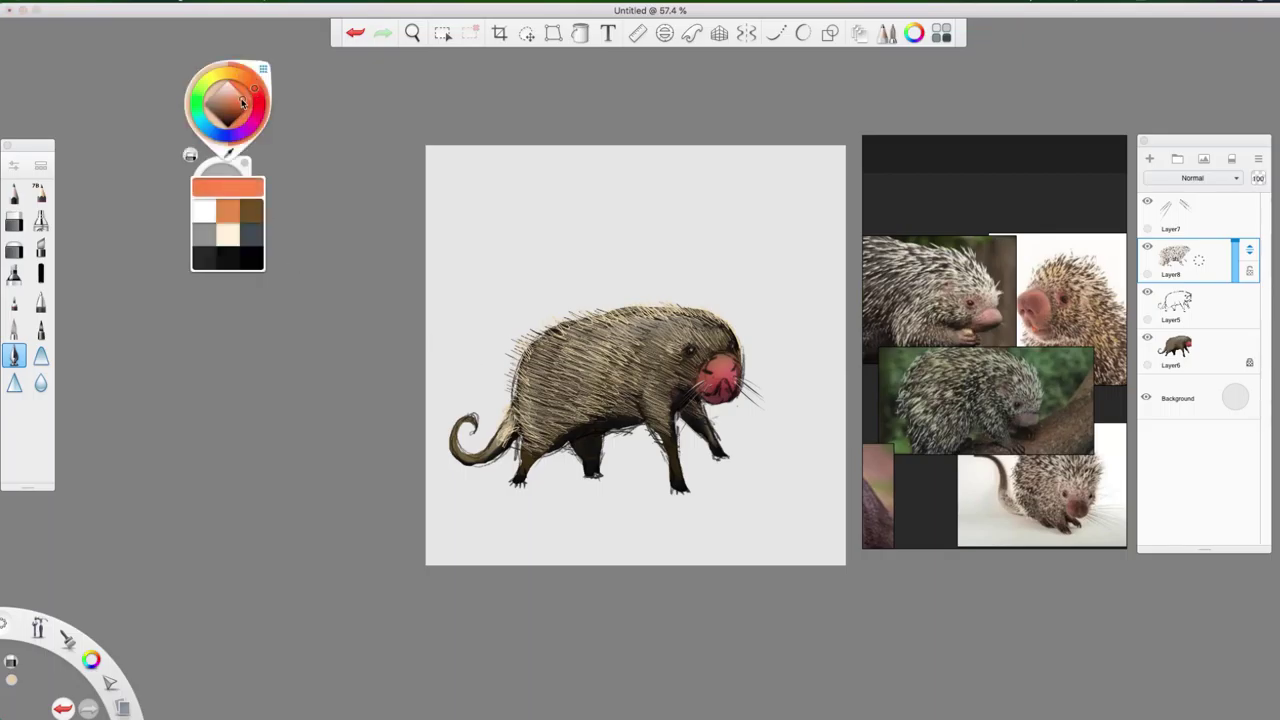
# Step: Try to paint both eyes orange directly on the sketch layer, and undo it
pyautogui.click(1196, 345)
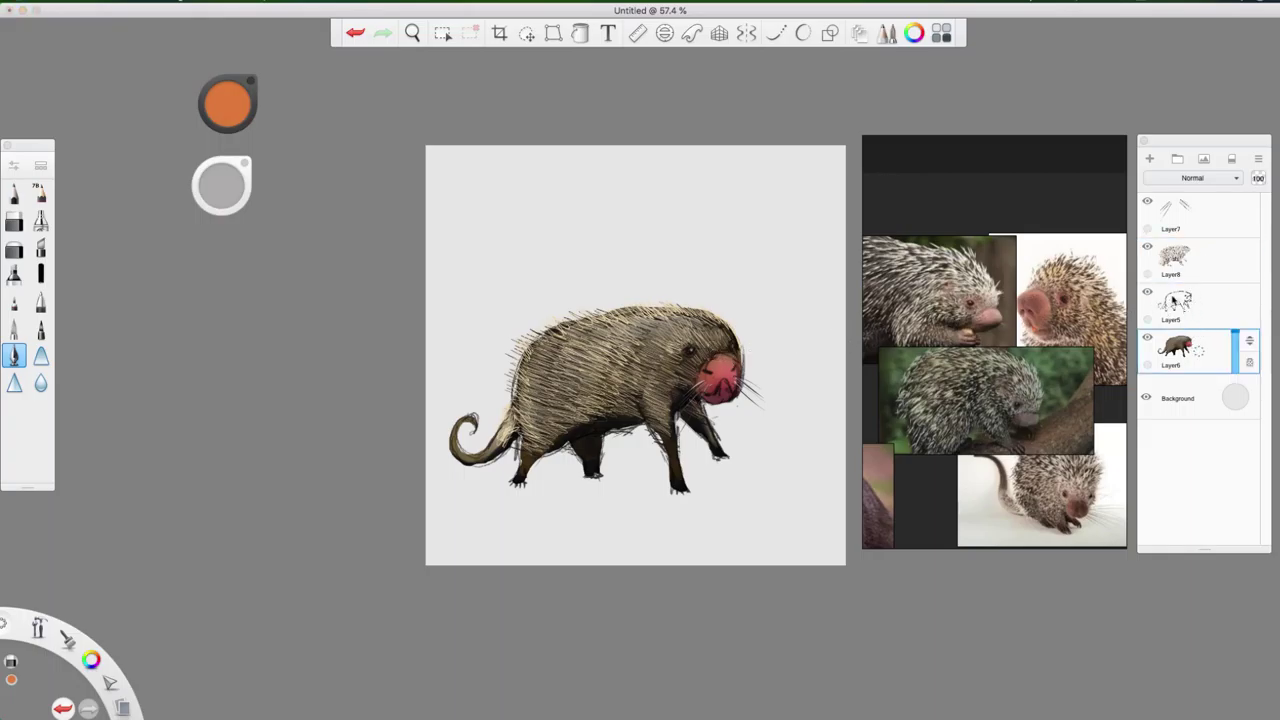
pyautogui.press('e')
pyautogui.click(1210, 307)
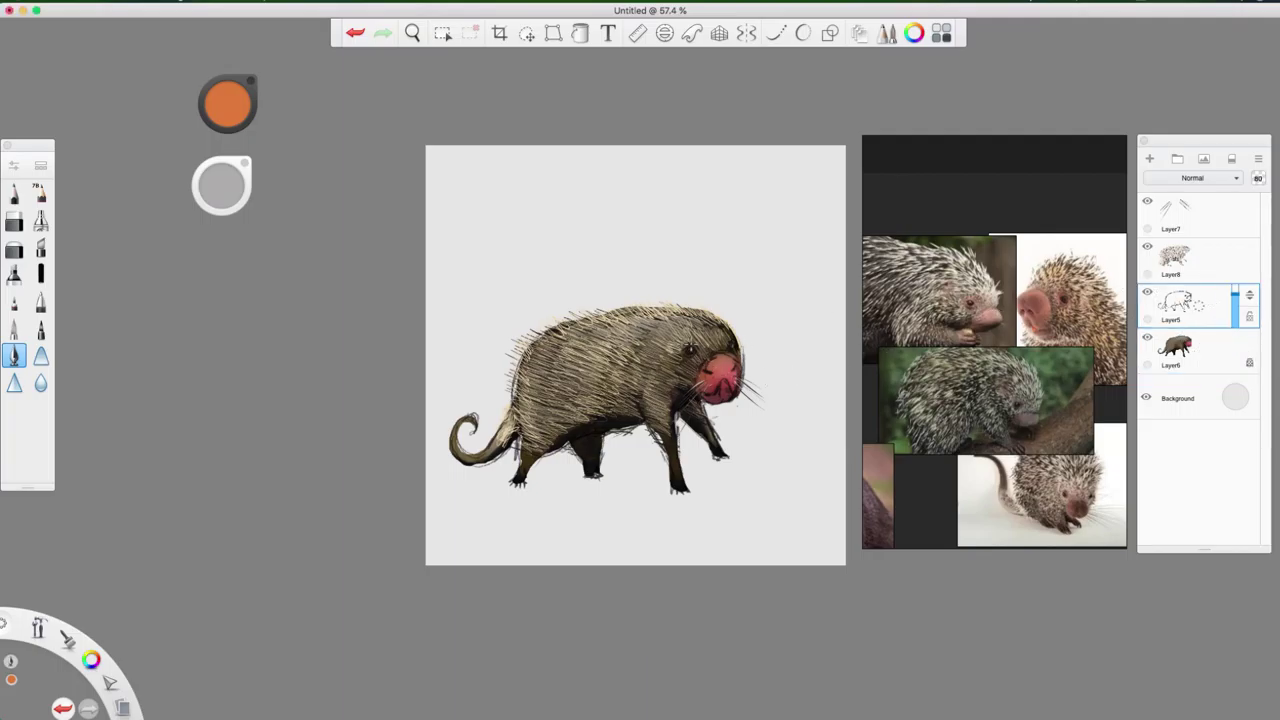
pyautogui.moveTo(691, 348); pyautogui.dragTo(689, 349)
pyautogui.moveTo(734, 340); pyautogui.dragTo(732, 346)
pyautogui.press('e')
pyautogui.press('e')
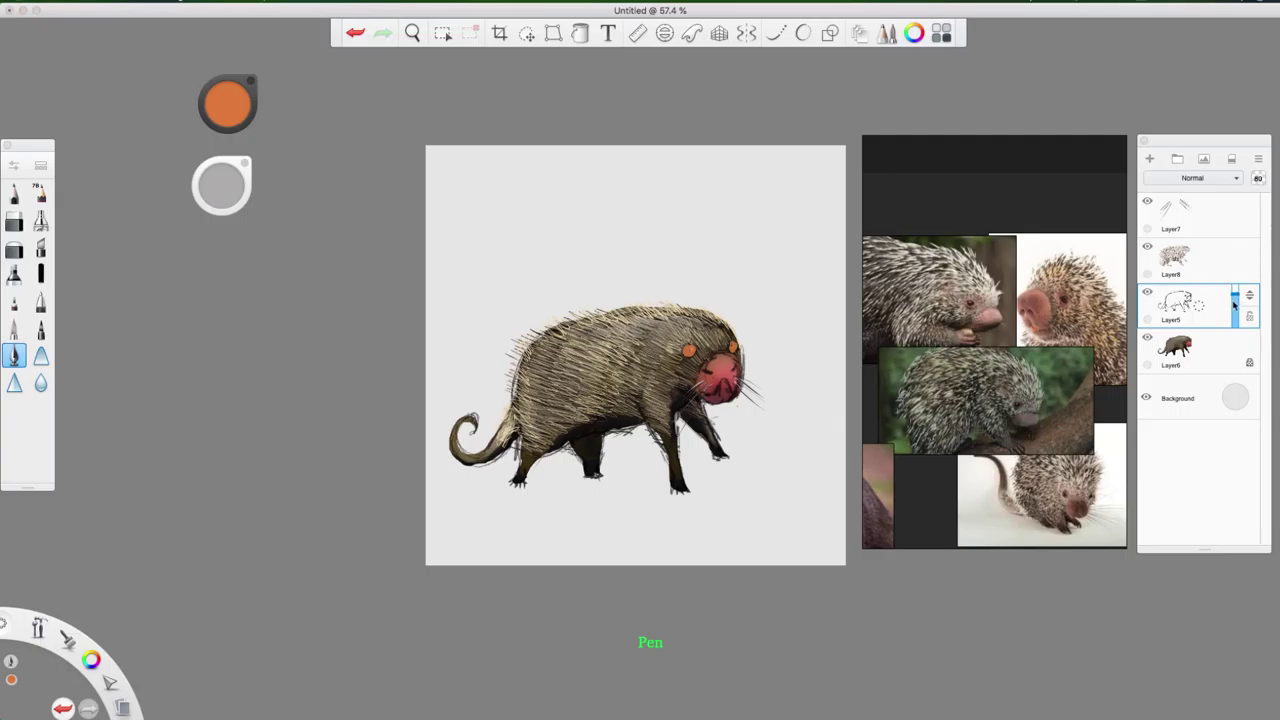
pyautogui.moveTo(1236, 291)
pyautogui.mouseDown()
pyautogui.moveTo(1236, 338)
pyautogui.moveTo(1243, 234)
pyautogui.mouseUp()
pyautogui.press('super+z')
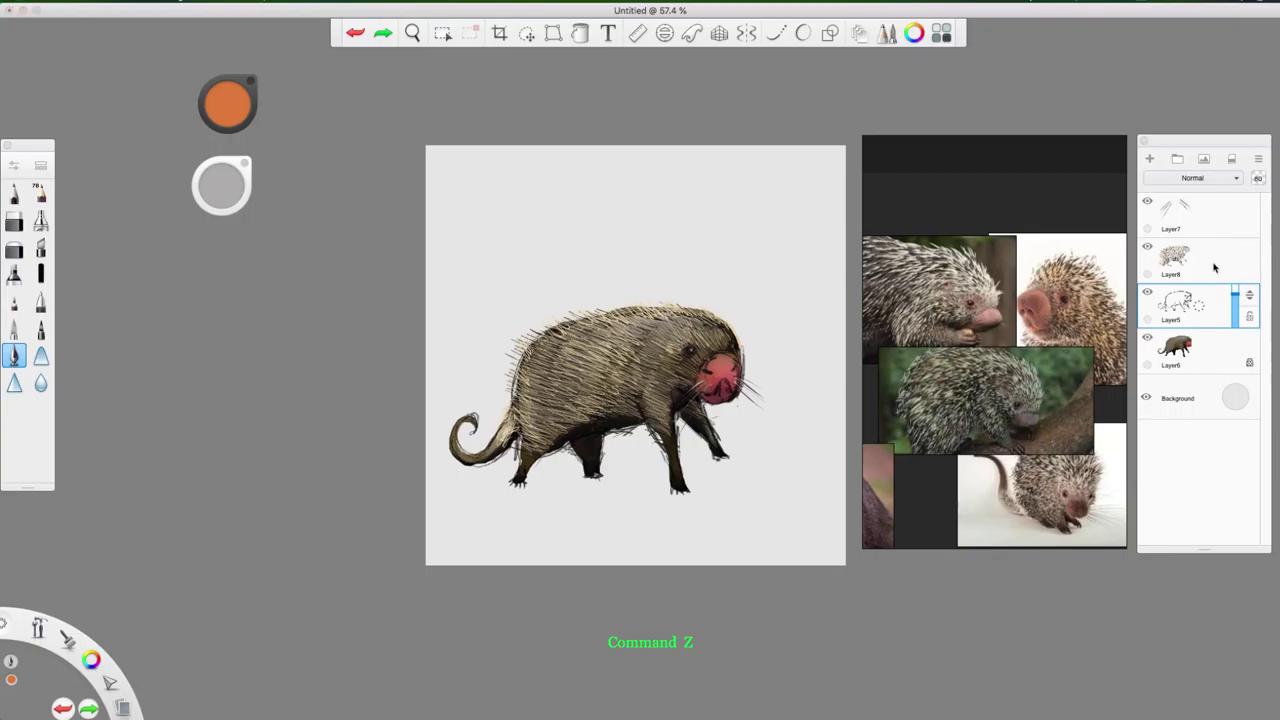
# Step: Add a layer above the sketch, paint both eyes orange on it and lower its opacity to about 42%
pyautogui.click(1151, 159)
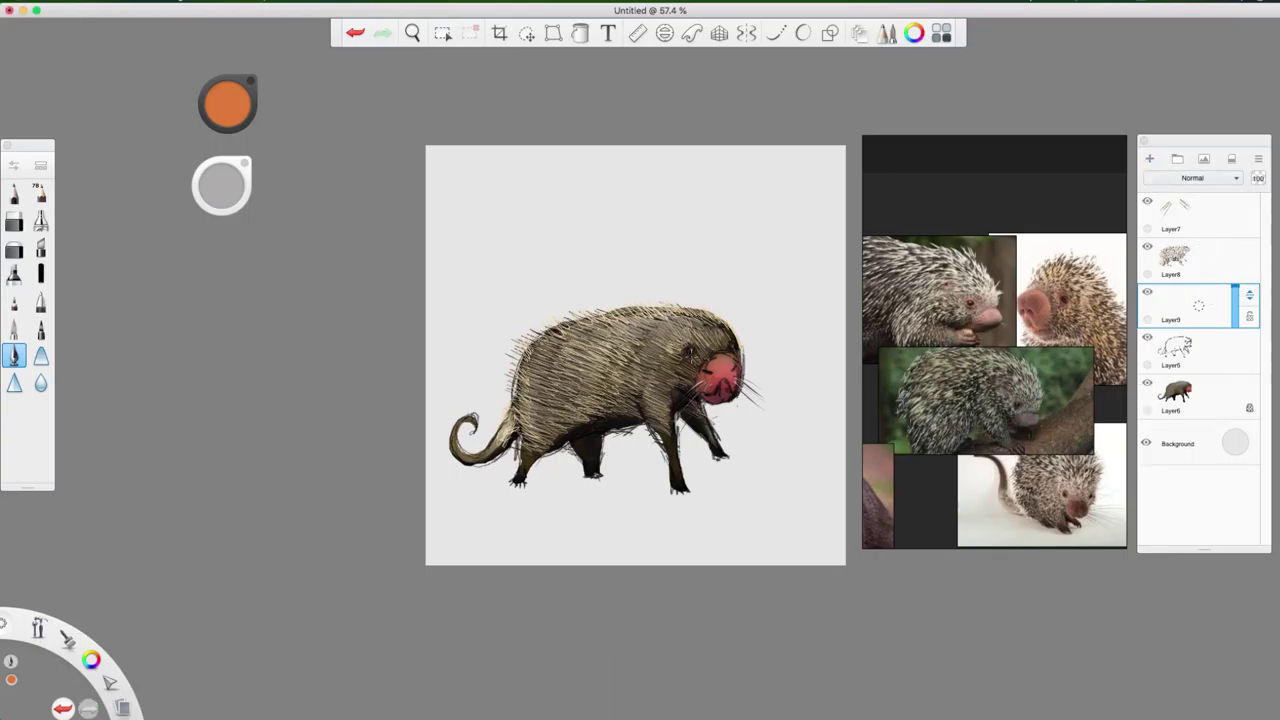
pyautogui.moveTo(687, 348); pyautogui.dragTo(735, 345)
pyautogui.moveTo(1237, 300); pyautogui.dragTo(1236, 309)
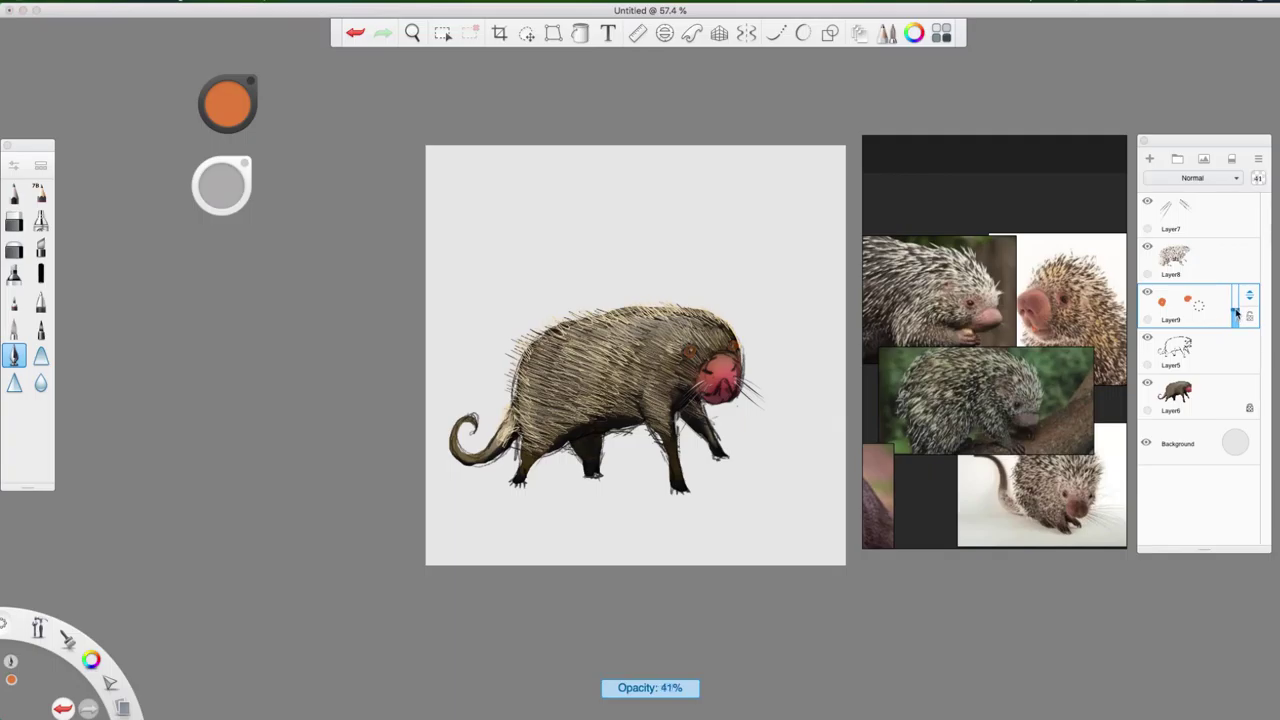
# Step: Move the sketch layer above the orange eye layer, leaving the blend mode at Normal
pyautogui.click(1225, 176)
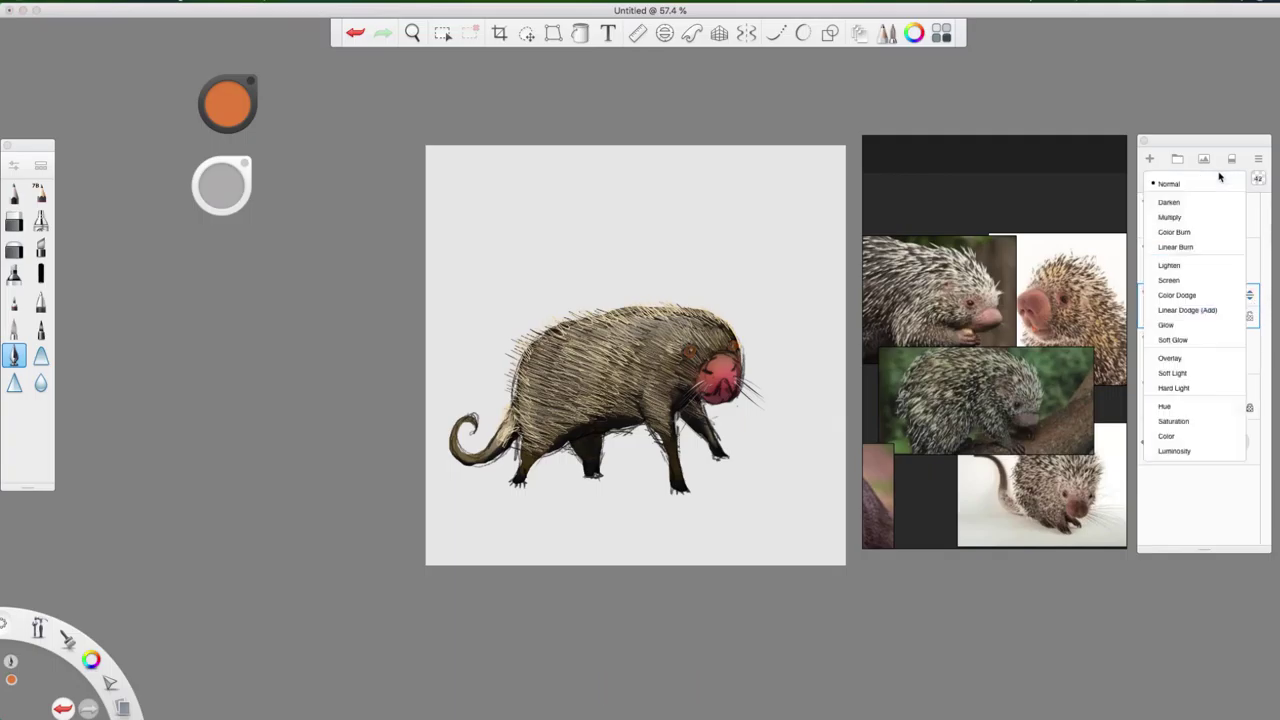
pyautogui.click(1225, 173)
pyautogui.click(1200, 345)
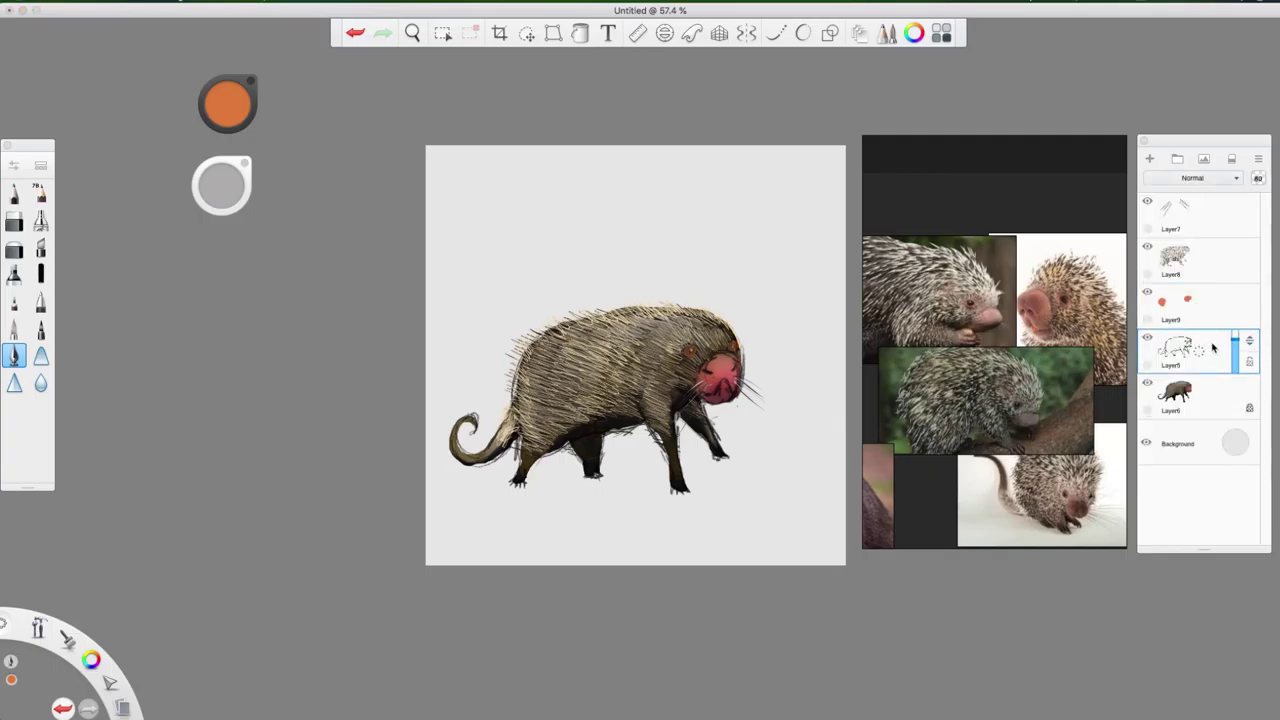
pyautogui.moveTo(1245, 342); pyautogui.dragTo(1245, 300)
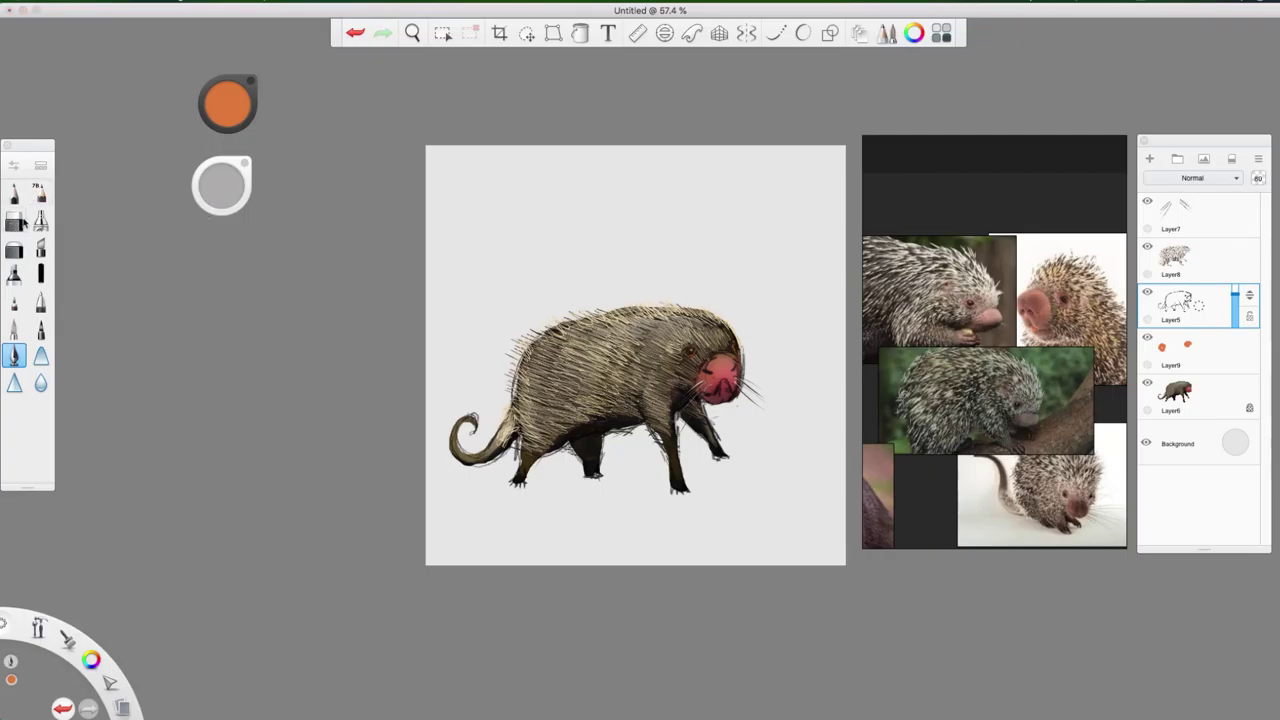
# Step: Choose a thick solid brush with a dusty brown colour and add a new layer beneath the coloured body layer
pyautogui.click(40, 273)
pyautogui.click(232, 108)
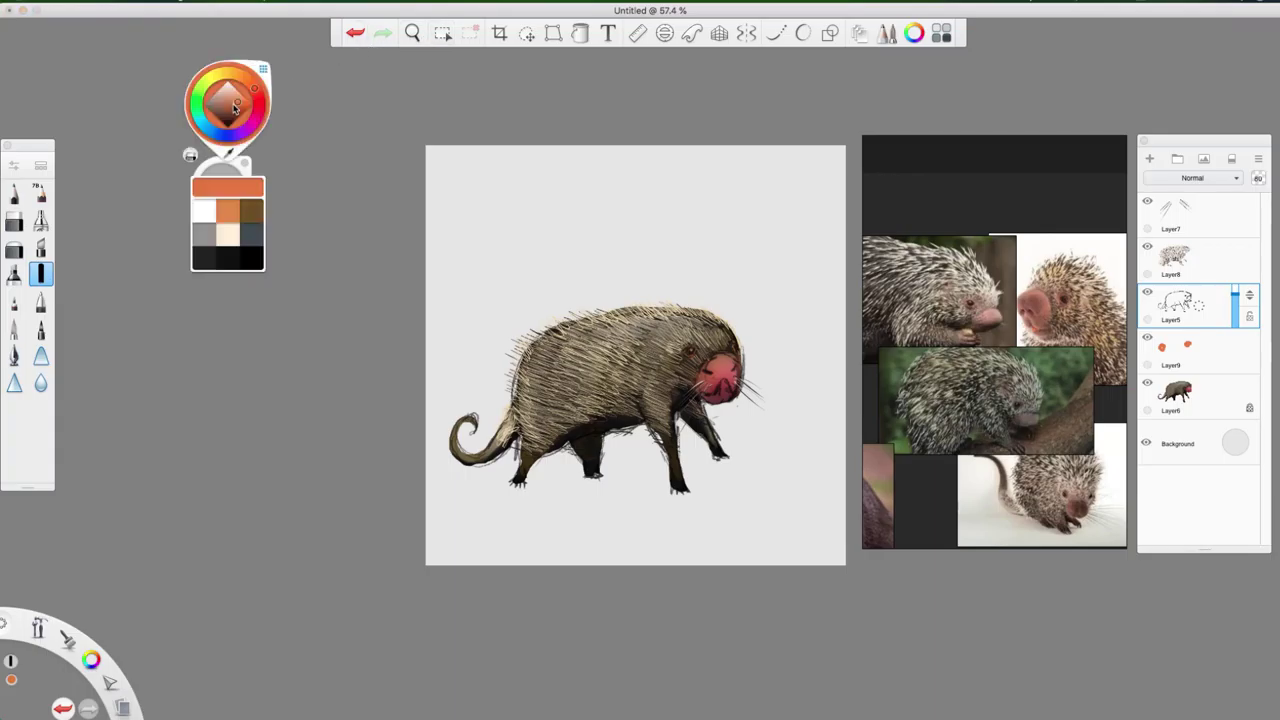
pyautogui.moveTo(228, 110); pyautogui.dragTo(220, 102)
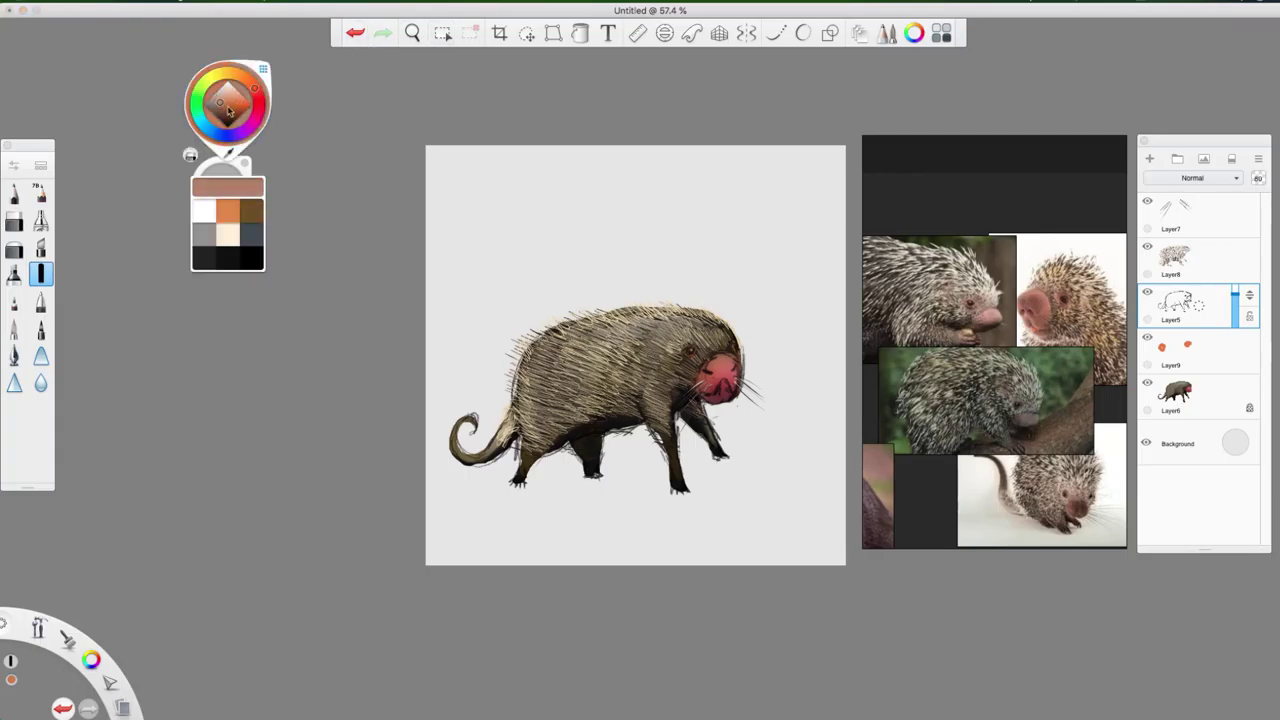
pyautogui.click(1182, 408)
pyautogui.click(1149, 158)
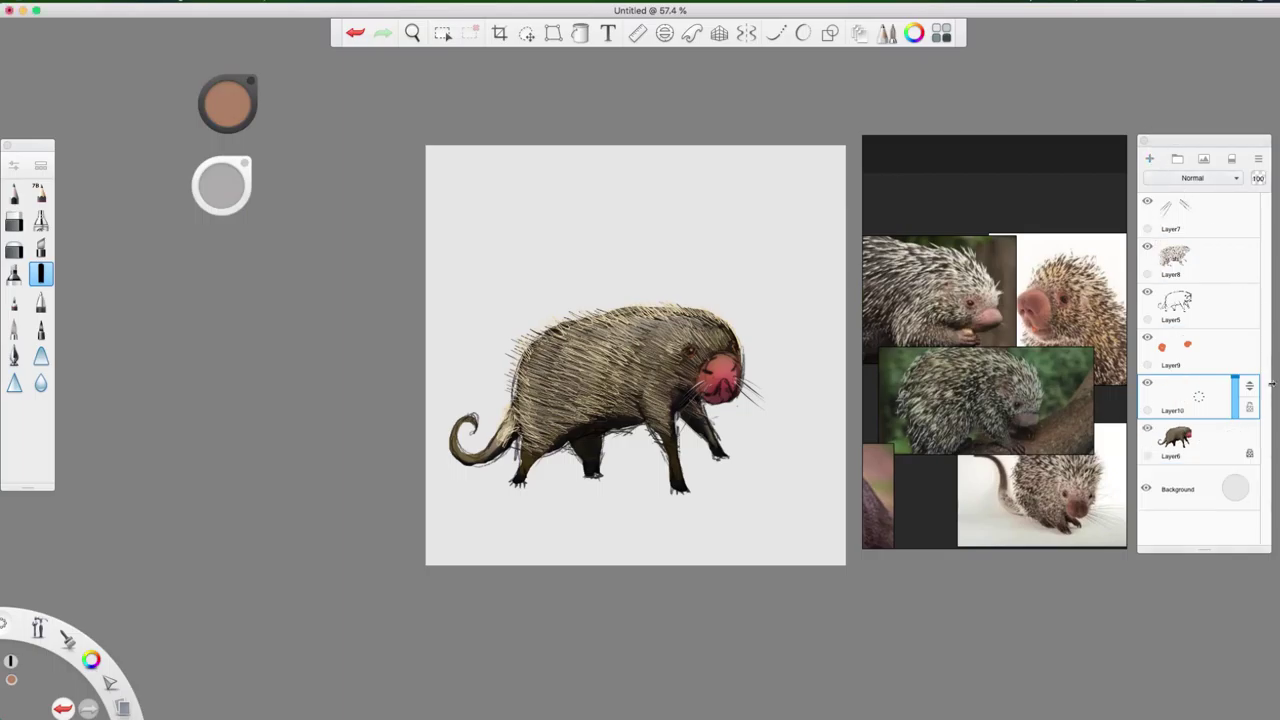
pyautogui.moveTo(1249, 388); pyautogui.dragTo(1243, 476)
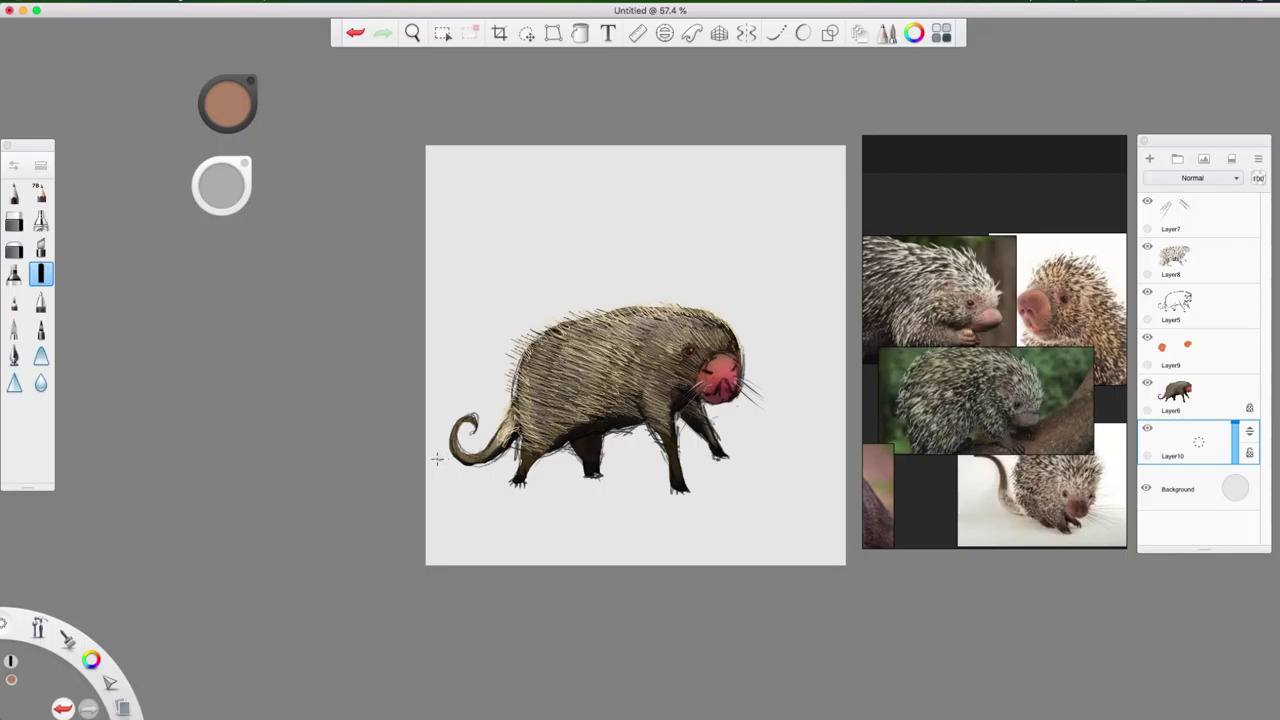
# Step: Draw a brown horizontal line across the canvas behind the legs and flood-fill the area below it as ground
pyautogui.moveTo(432, 455); pyautogui.dragTo(1255, 567)
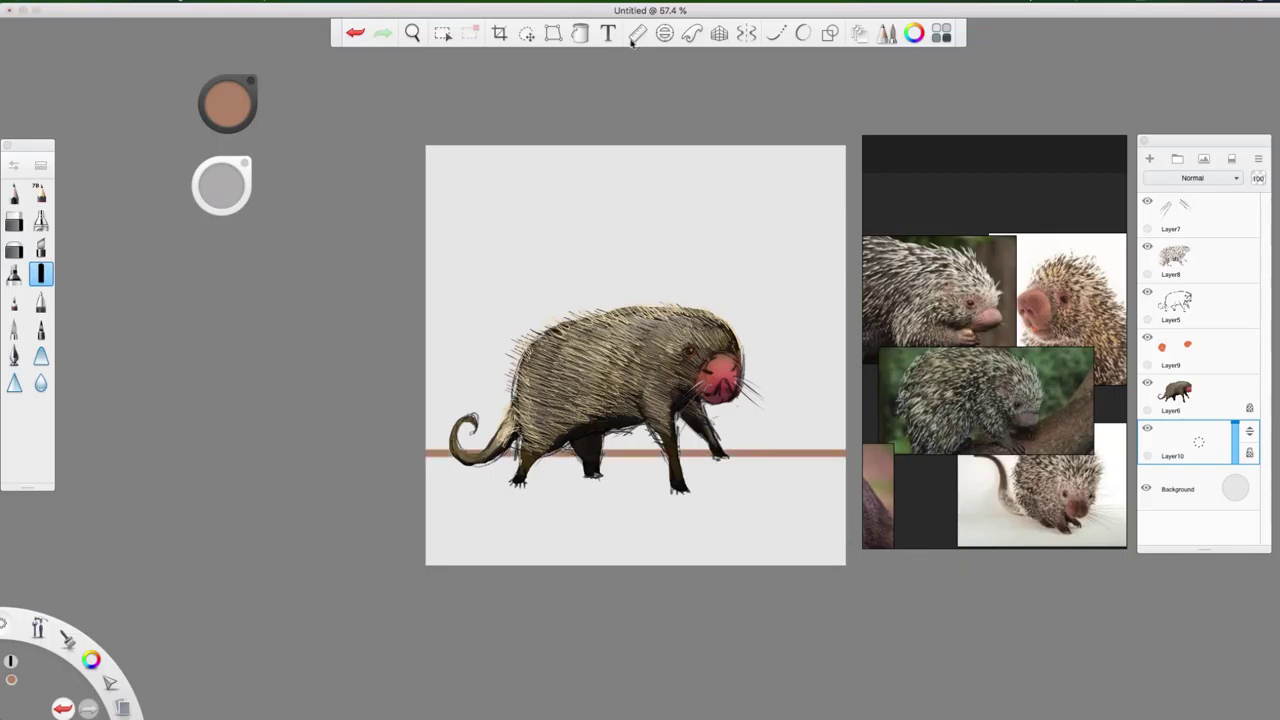
pyautogui.press('f')
pyautogui.click(763, 520)
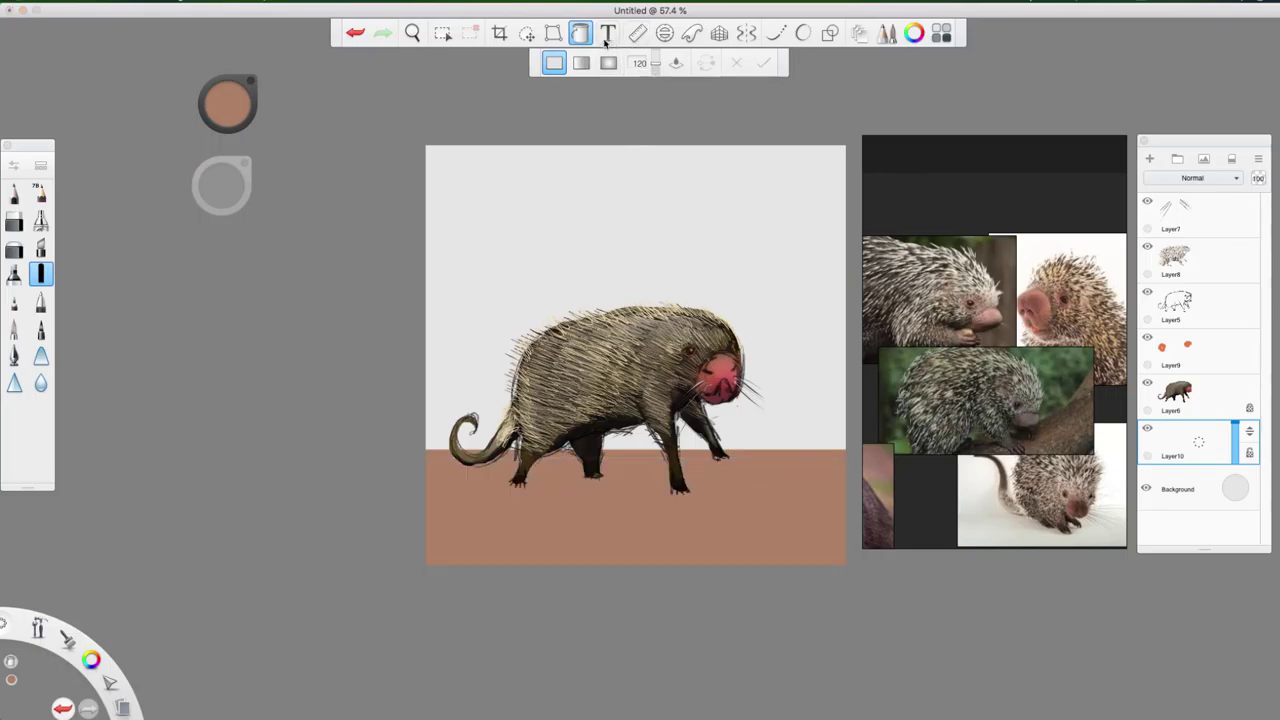
# Step: Apply a linear gradient fill to the ground, running from grey at the horizon to white below the canvas
pyautogui.click(581, 62)
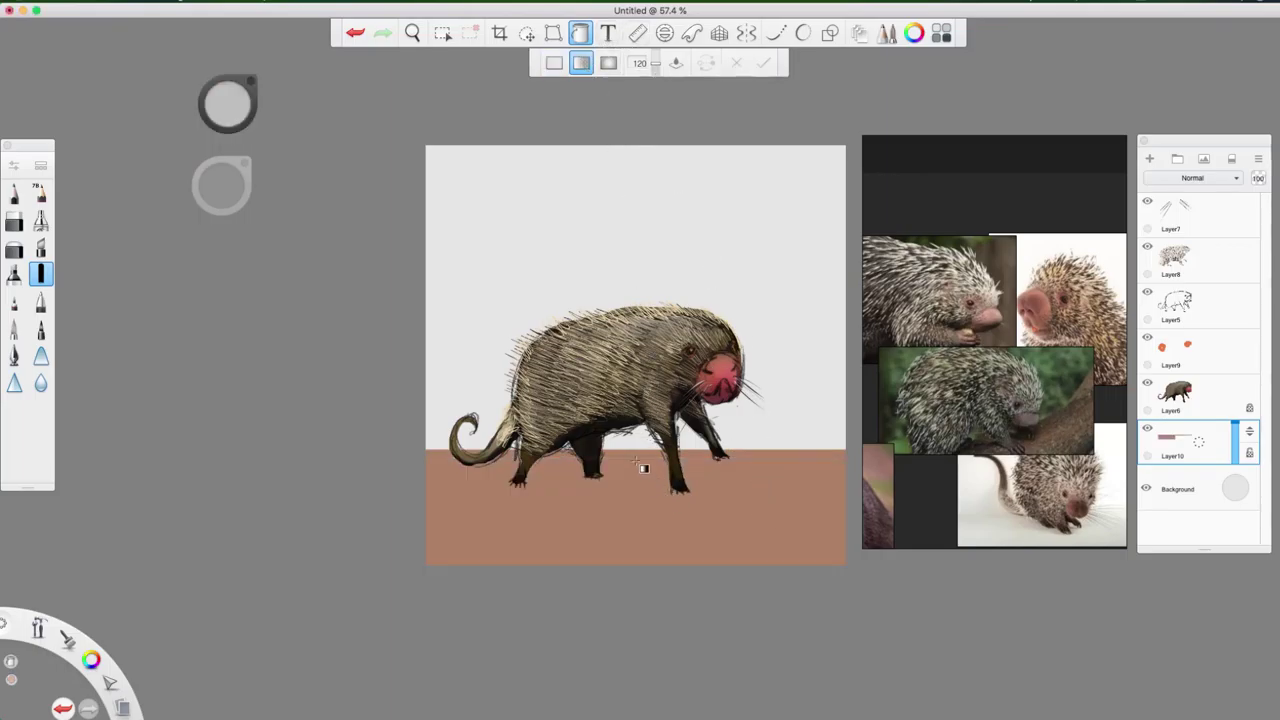
pyautogui.moveTo(633, 455); pyautogui.dragTo(496, 243)
pyautogui.moveTo(612, 244); pyautogui.dragTo(626, 250)
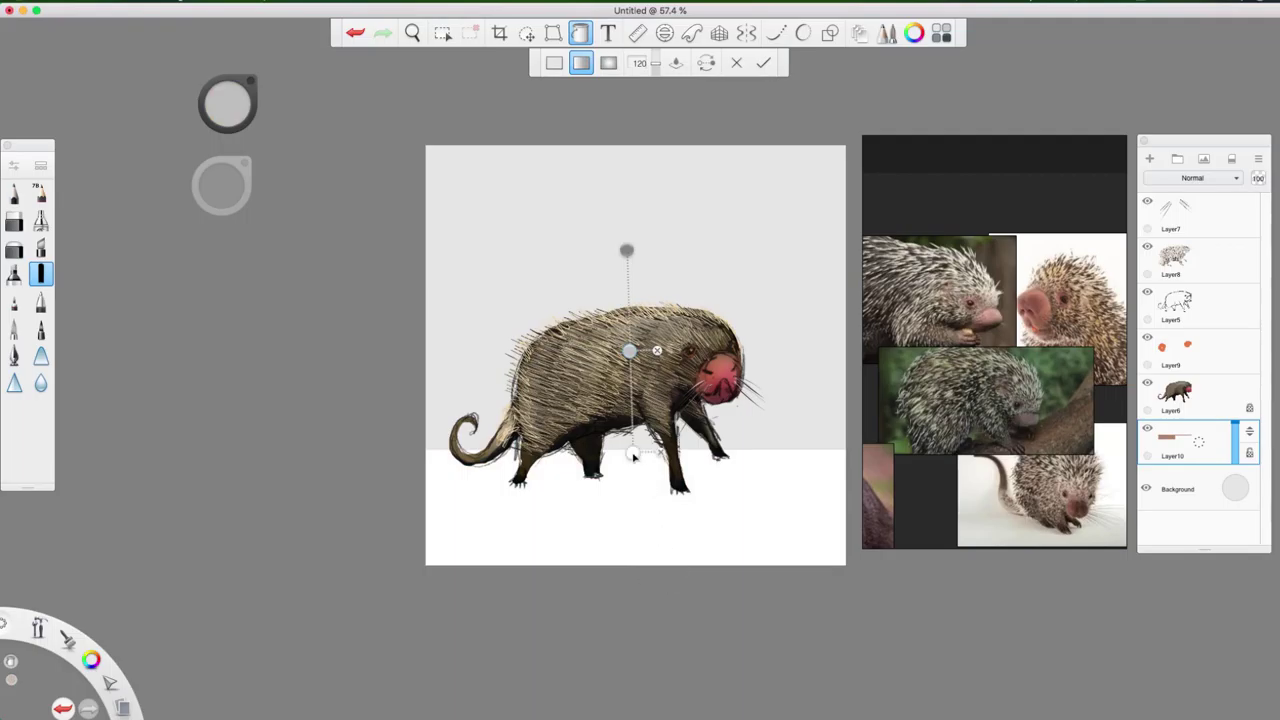
pyautogui.moveTo(631, 453); pyautogui.dragTo(615, 597)
pyautogui.moveTo(622, 489); pyautogui.dragTo(611, 611)
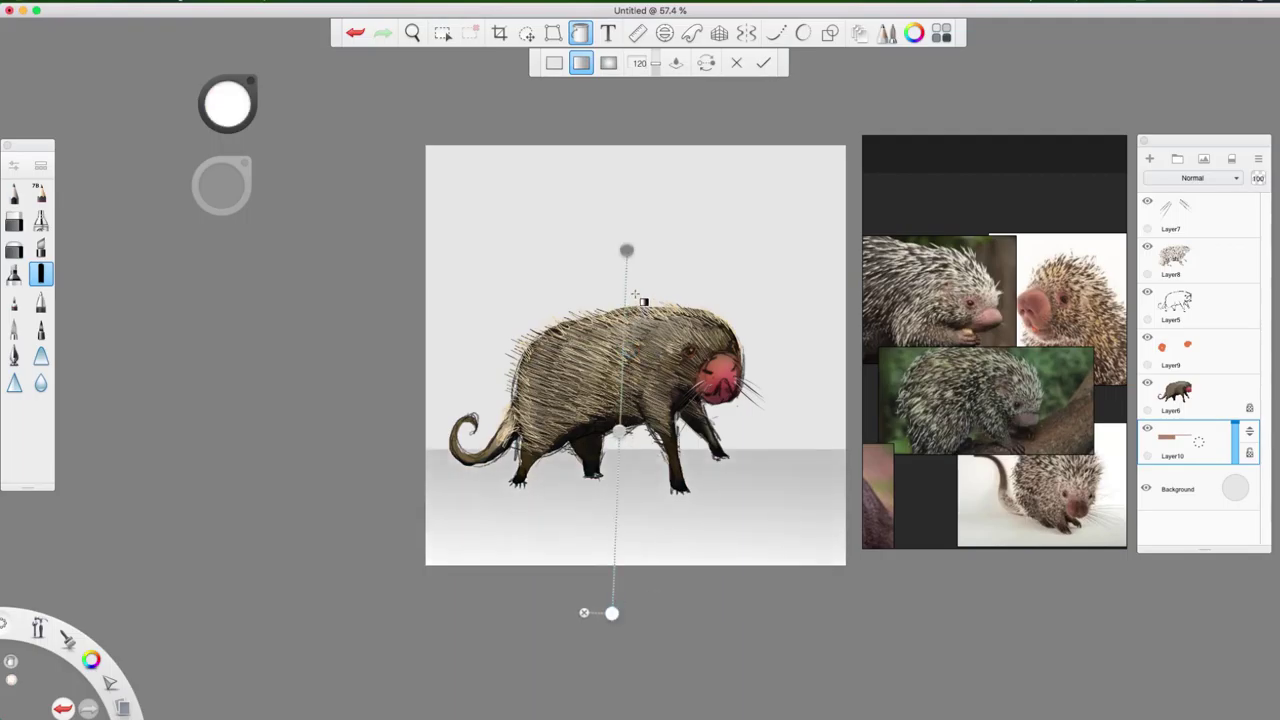
pyautogui.moveTo(627, 255); pyautogui.dragTo(622, 440)
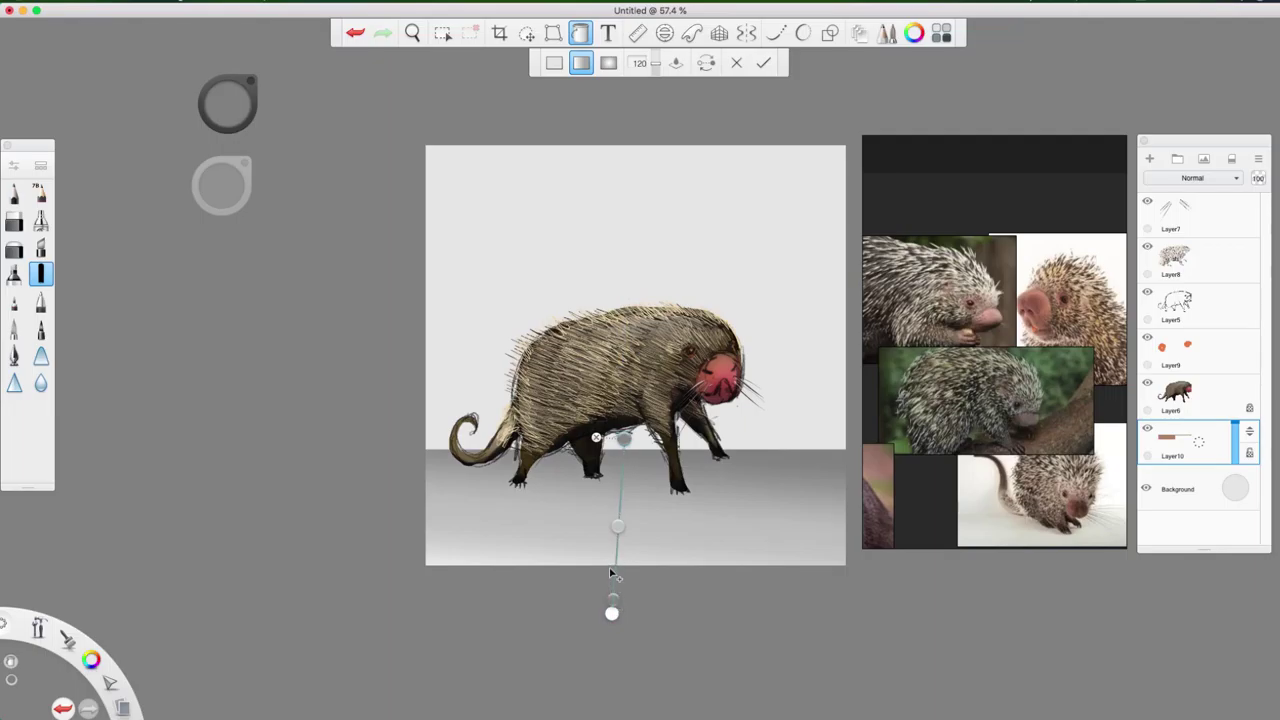
# Step: Turn the ground gradient diagonal, with its white end above the tail and its grey end below the belly
pyautogui.click(606, 614)
pyautogui.moveTo(612, 613); pyautogui.dragTo(801, 395)
pyautogui.moveTo(716, 215); pyautogui.dragTo(460, 306)
pyautogui.moveTo(624, 440); pyautogui.dragTo(578, 536)
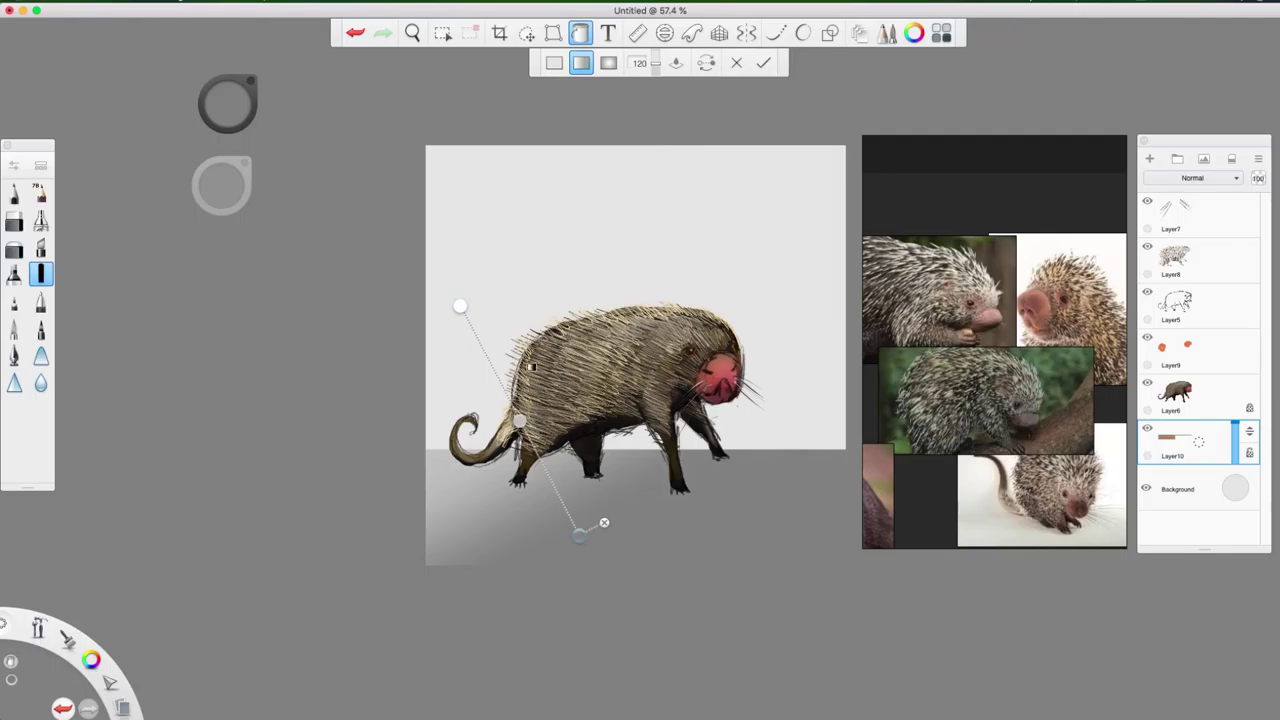
pyautogui.moveTo(459, 306); pyautogui.dragTo(507, 338)
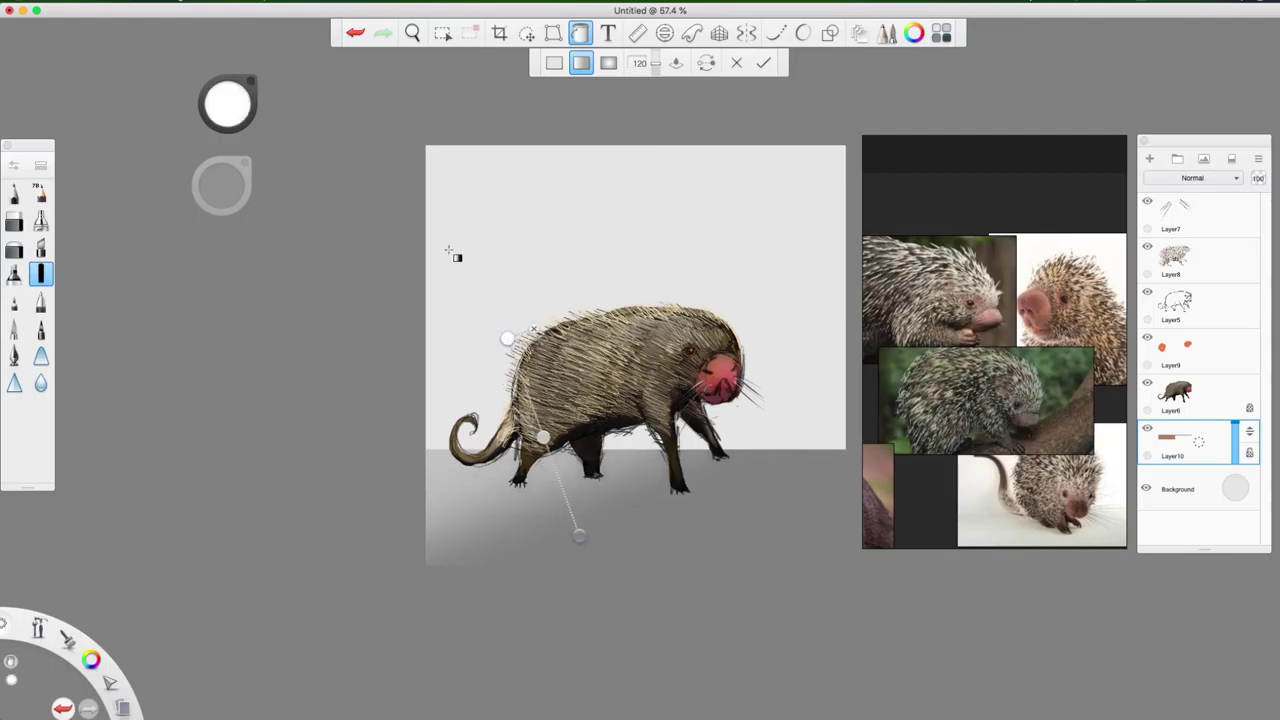
# Step: Try several gradient presets on the ground and apply the dark purple, pink and cream one
pyautogui.click(228, 116)
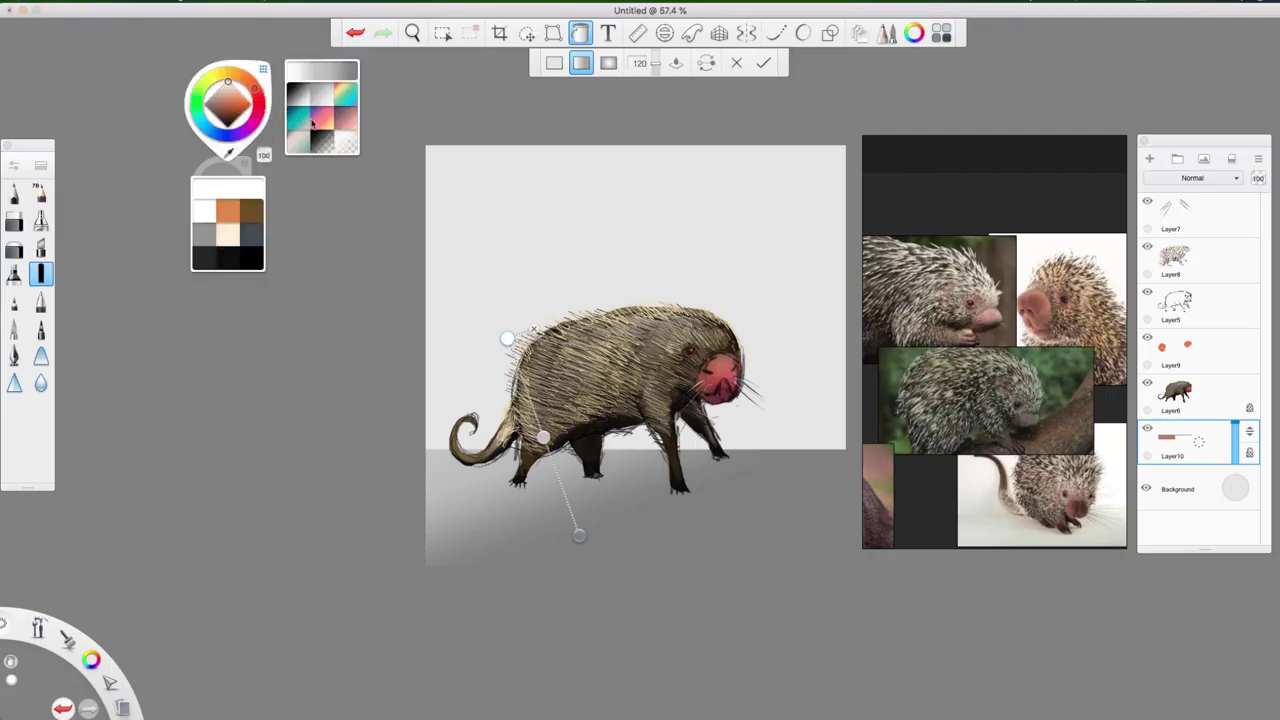
pyautogui.click(327, 126)
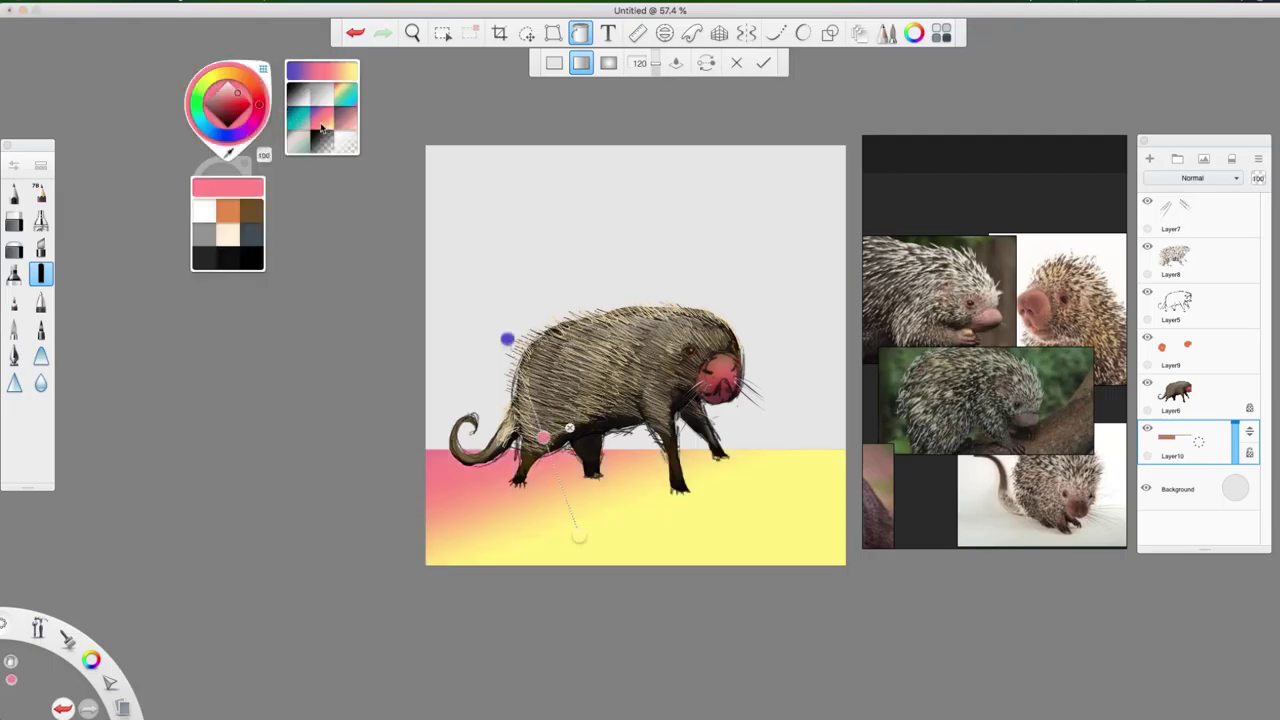
pyautogui.click(316, 98)
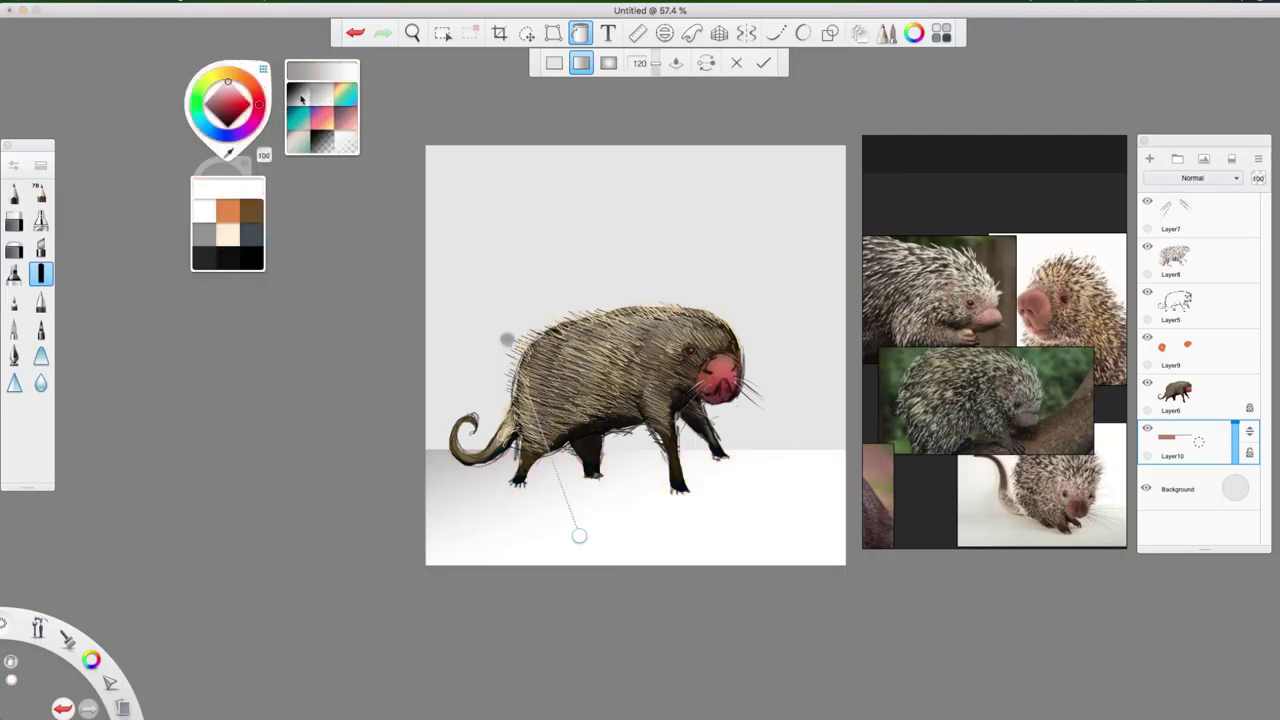
pyautogui.click(302, 97)
pyautogui.click(345, 120)
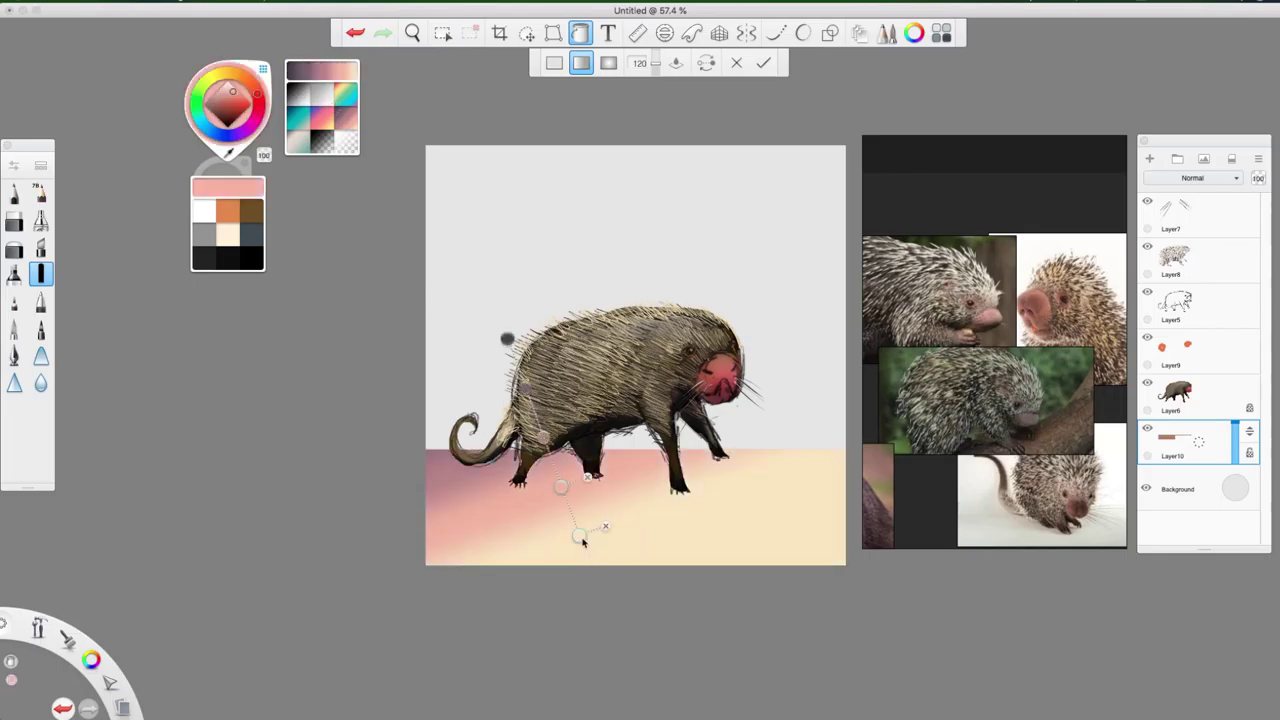
# Step: Reorient the ground gradient vertically so it runs from pink at the horizon to dark purple below, and apply it
pyautogui.moveTo(579, 537); pyautogui.dragTo(446, 447)
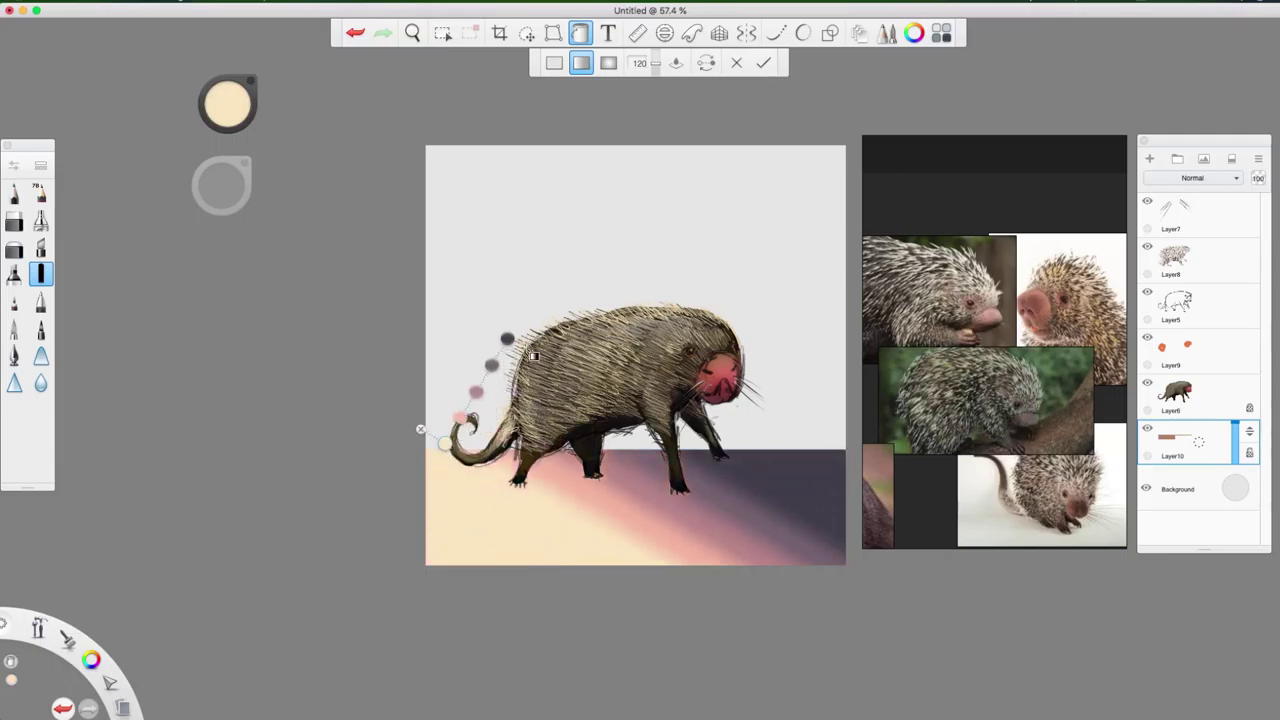
pyautogui.moveTo(507, 338); pyautogui.dragTo(759, 566)
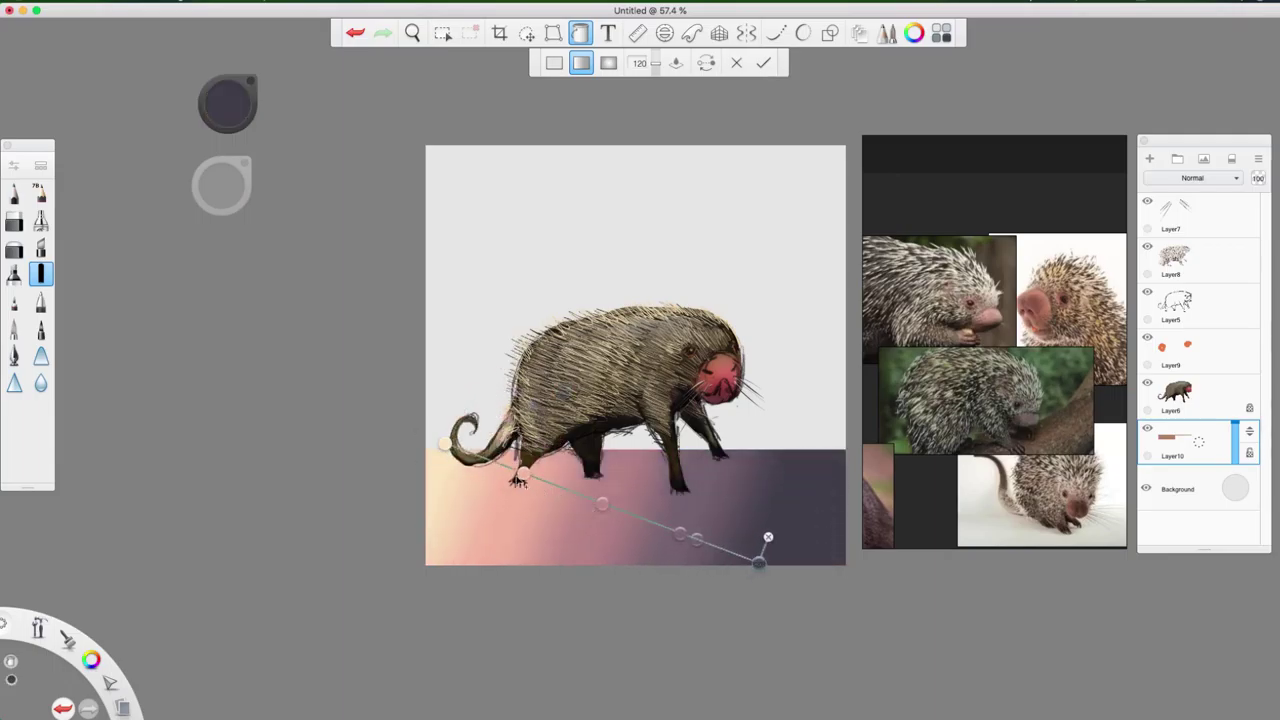
pyautogui.moveTo(445, 442); pyautogui.dragTo(479, 348)
pyautogui.click(757, 566)
pyautogui.moveTo(716, 560); pyautogui.dragTo(548, 538)
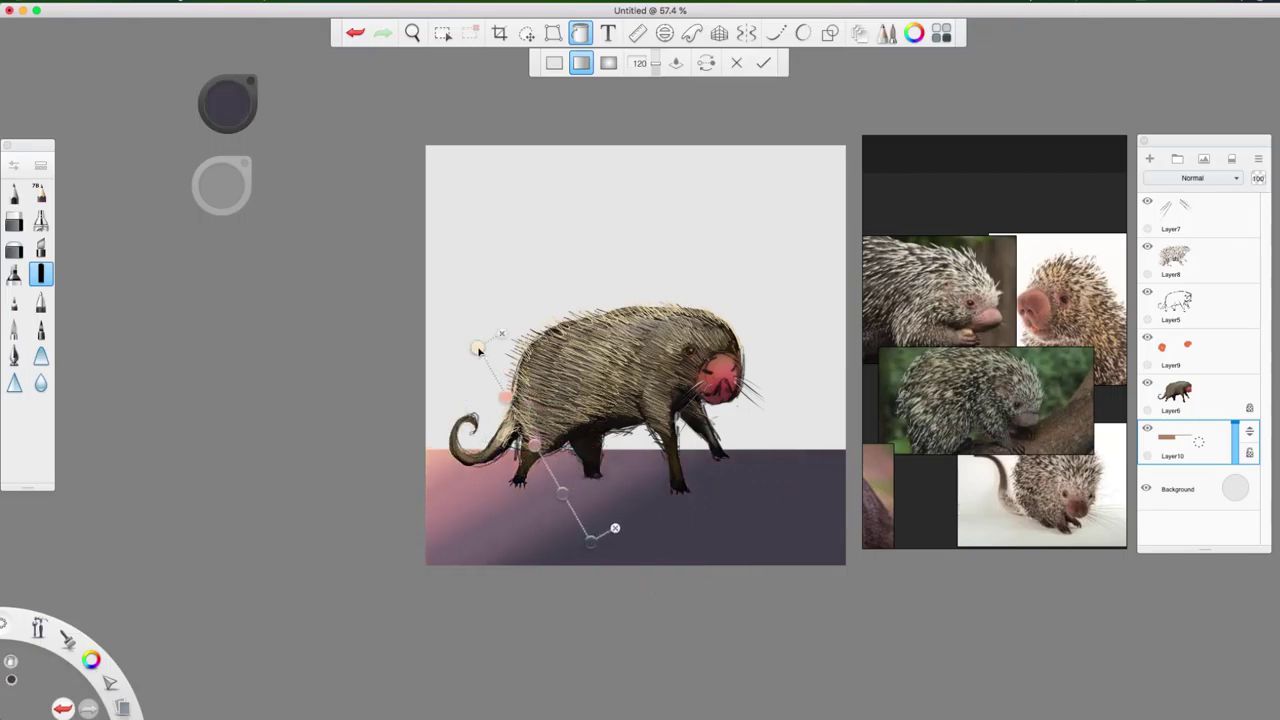
pyautogui.moveTo(477, 348); pyautogui.dragTo(581, 333)
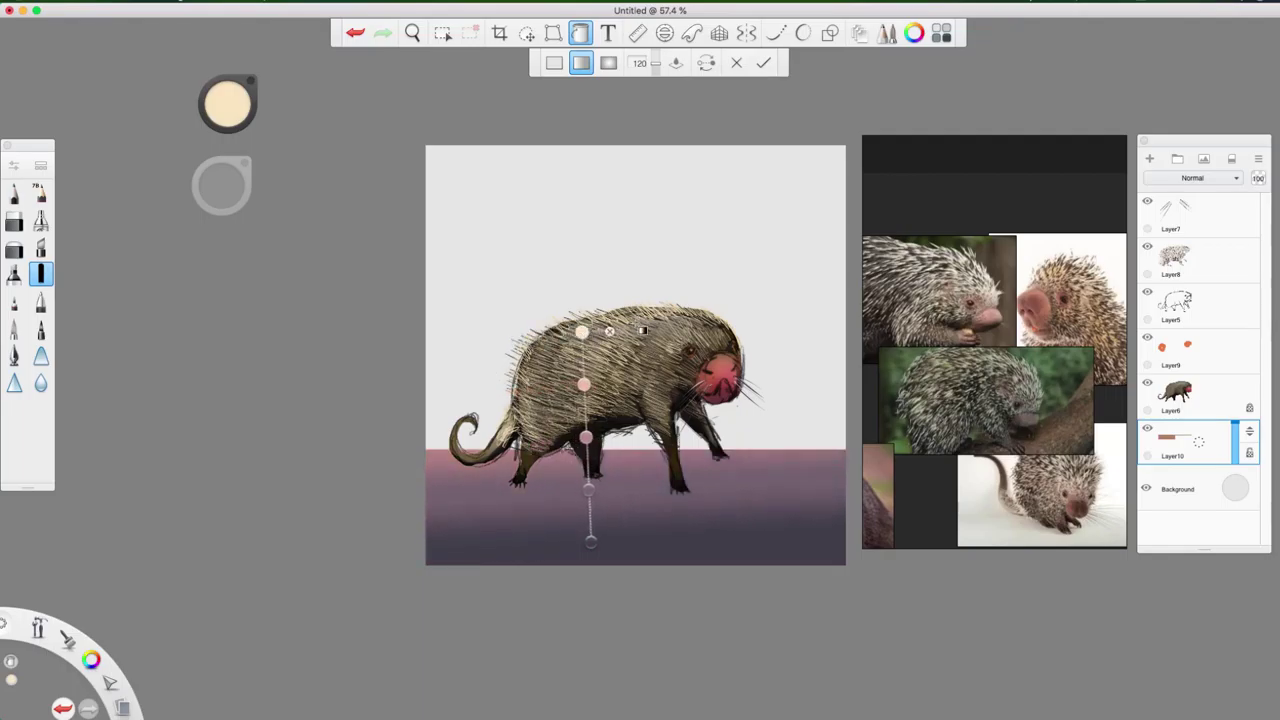
pyautogui.click(765, 64)
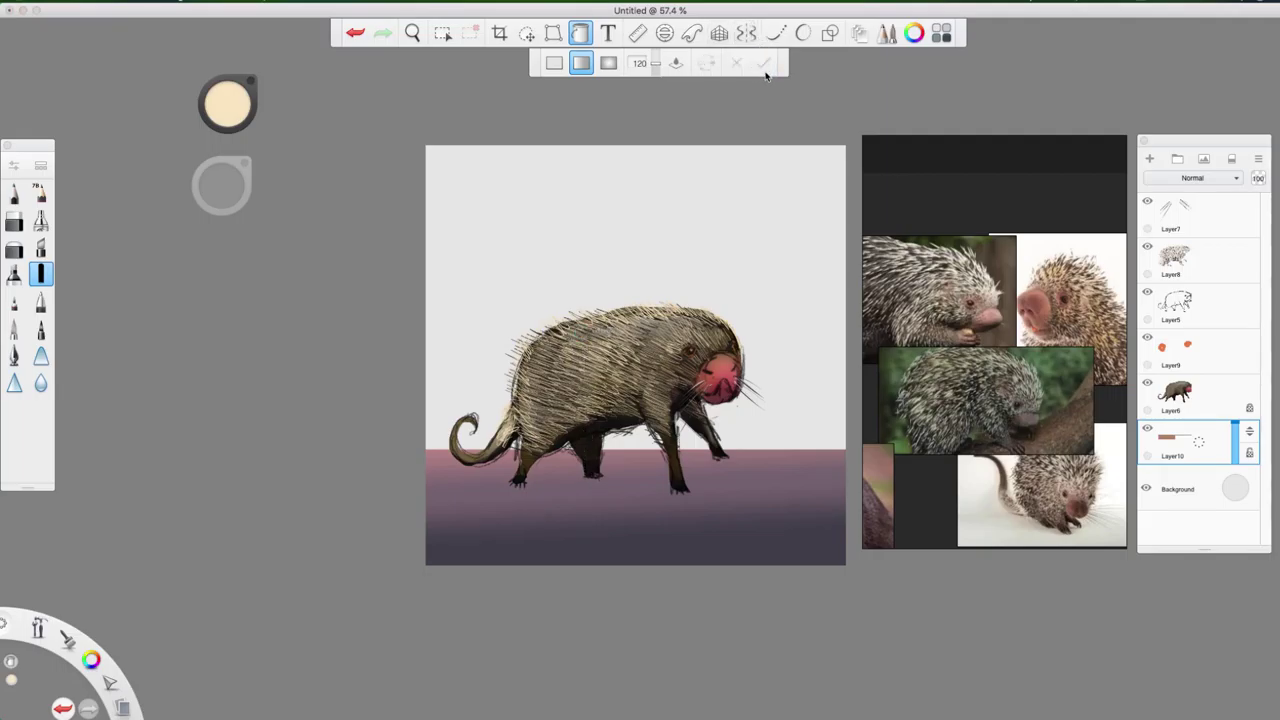